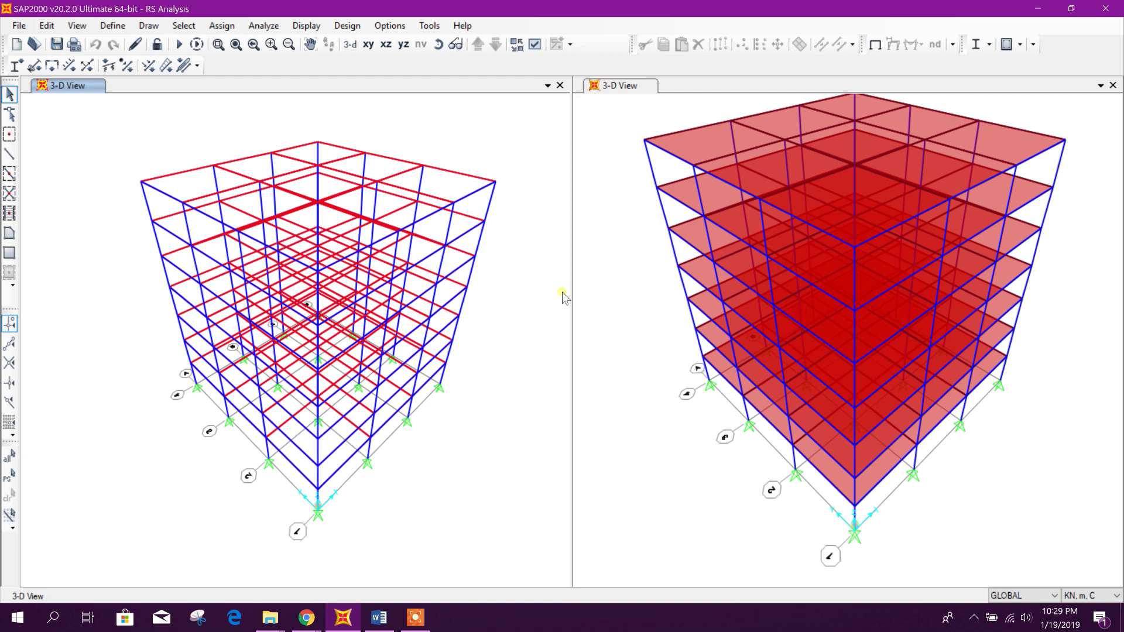
# Switch to the 'RSA IN SAP2000' Word notes with the UBC 97 seismic table
pyautogui.click(379, 618)
# Read the Word notes from the Response Spectrum Analysis heading to item 3, then return to SAP2000
pyautogui.scroll(8, 468, 417)
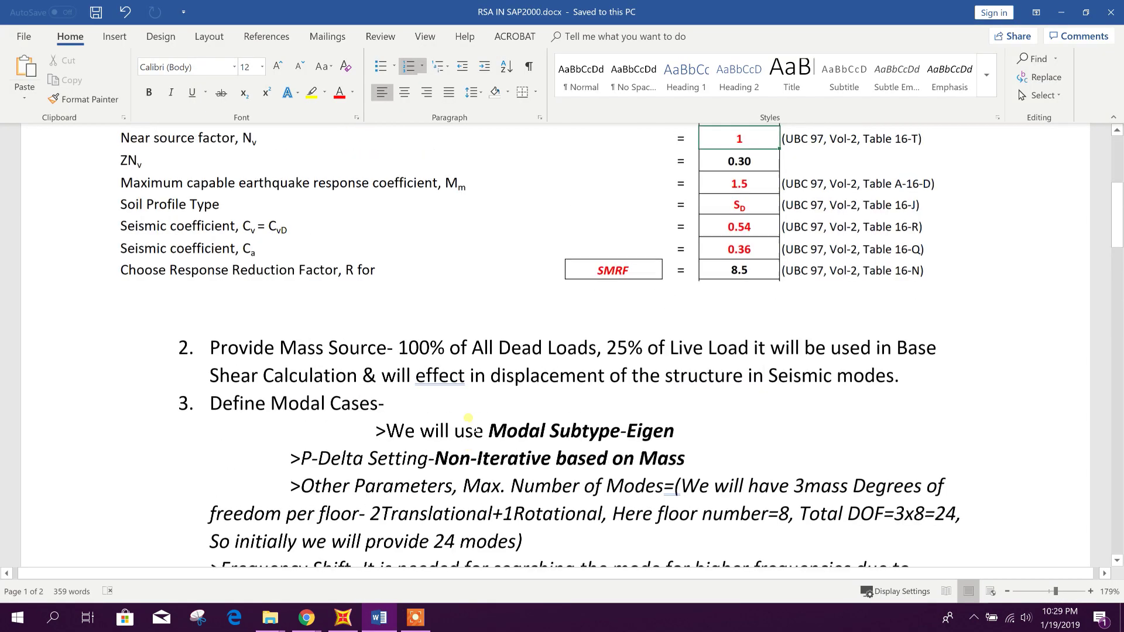
pyautogui.scroll(5, 470, 382)
pyautogui.scroll(-2, 470, 382)
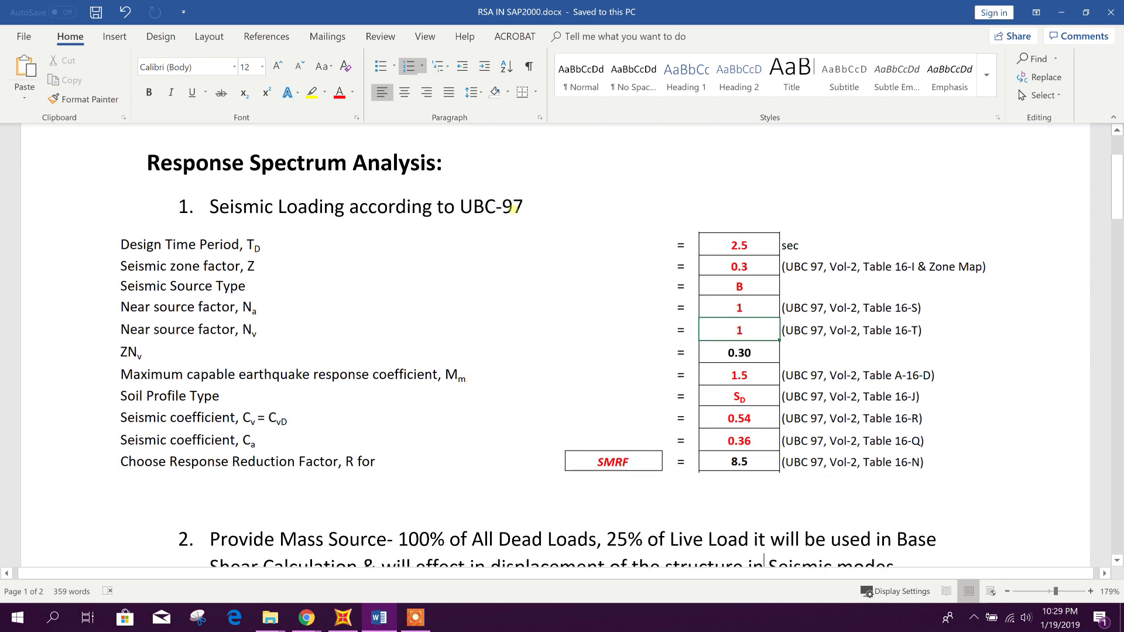
pyautogui.scroll(-1, 431, 262)
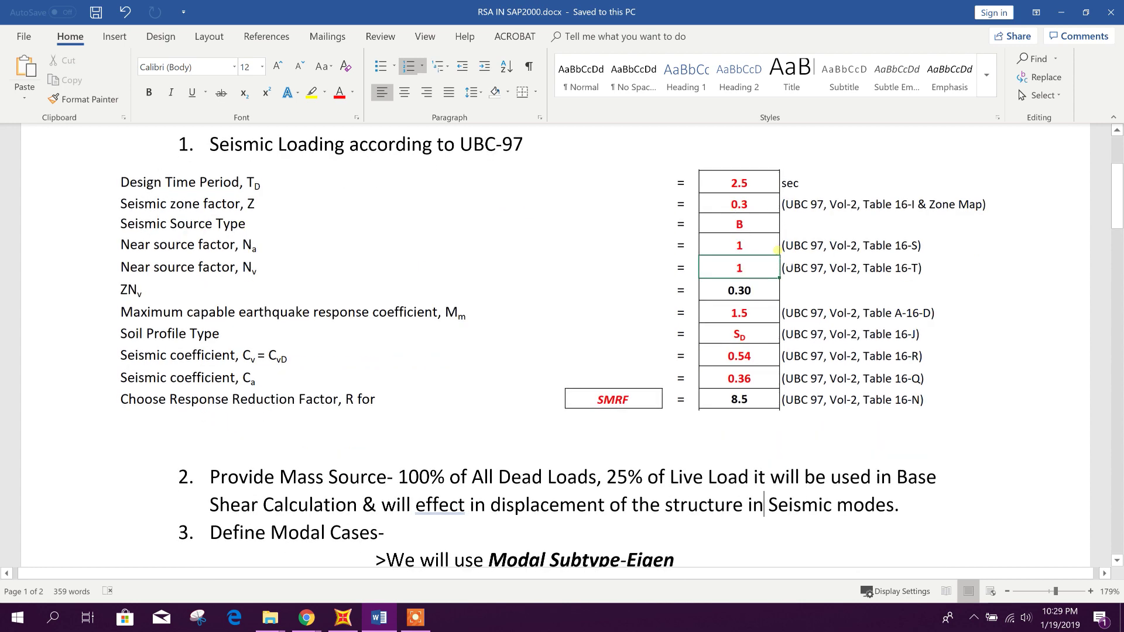
pyautogui.scroll(-2, 431, 351)
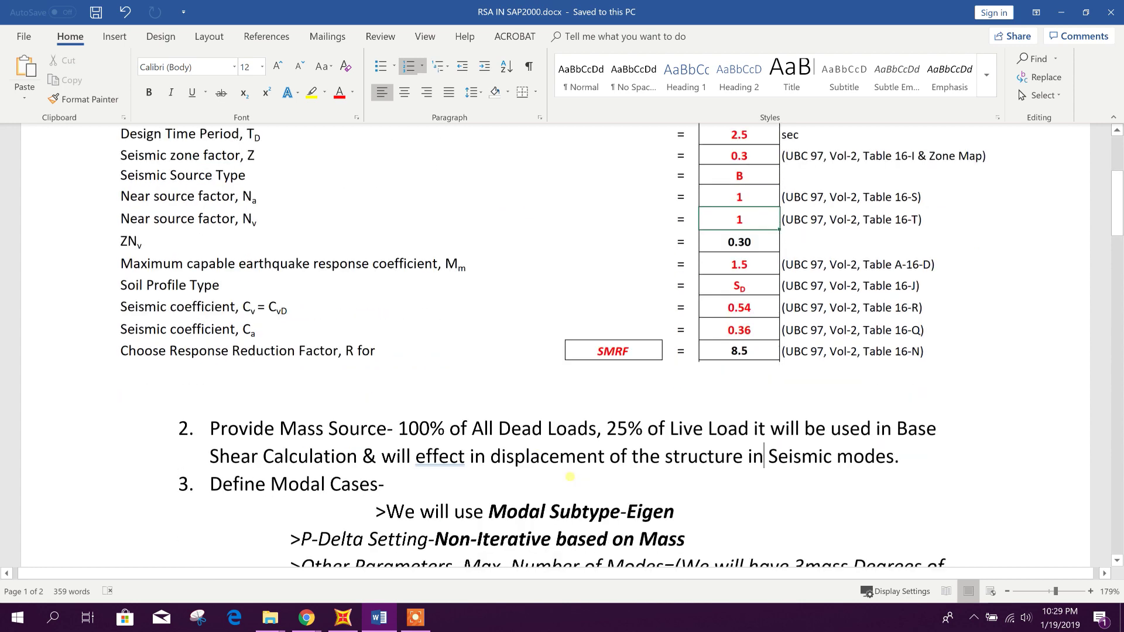
pyautogui.click(342, 618)
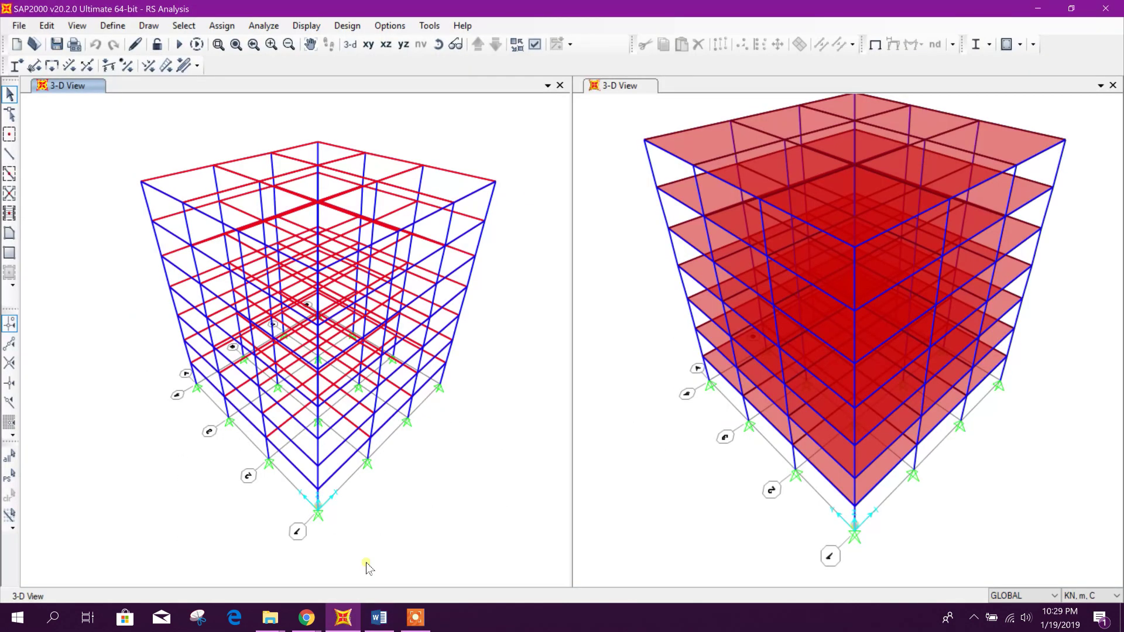
pyautogui.click(112, 25)
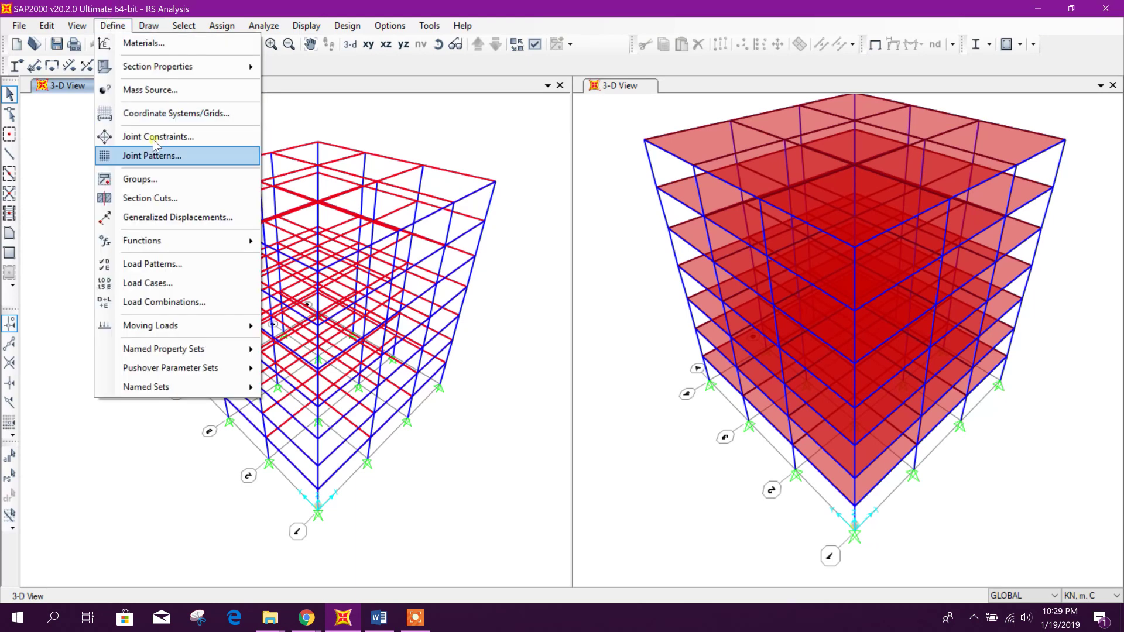
pyautogui.click(174, 264)
pyautogui.click(305, 307)
pyautogui.click(321, 319)
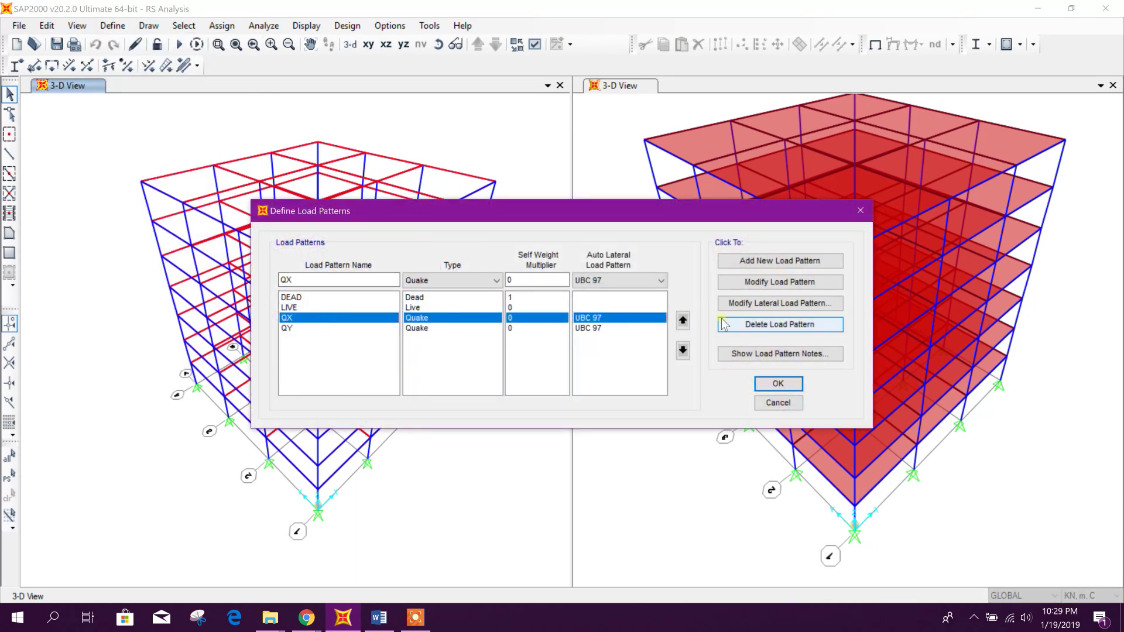
pyautogui.click(779, 303)
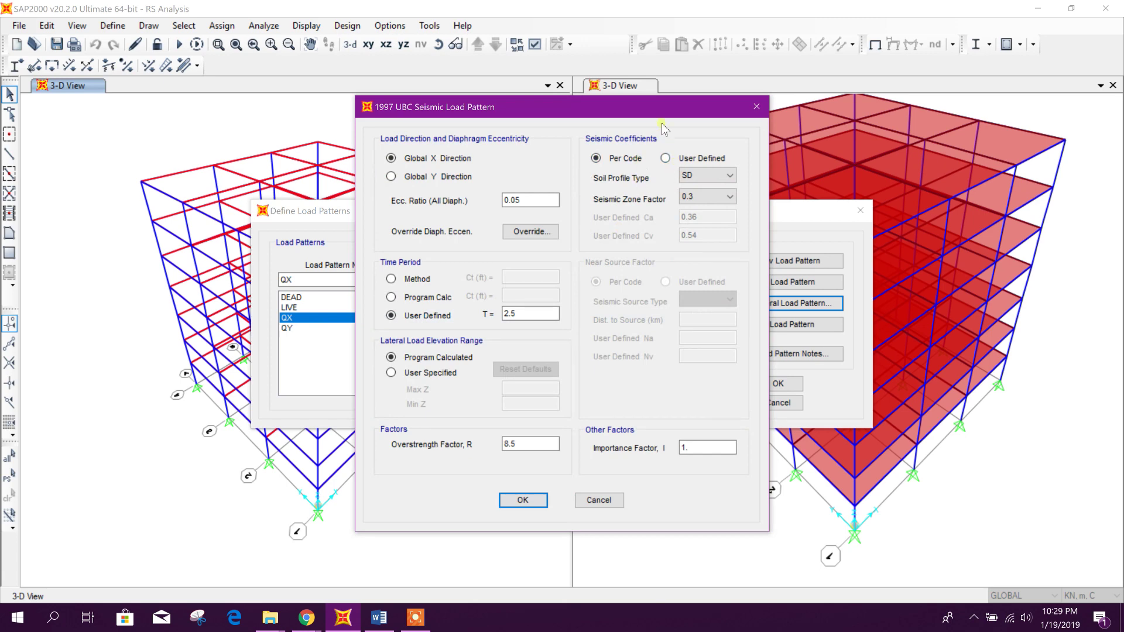
pyautogui.moveTo(667, 108); pyautogui.dragTo(687, 101)
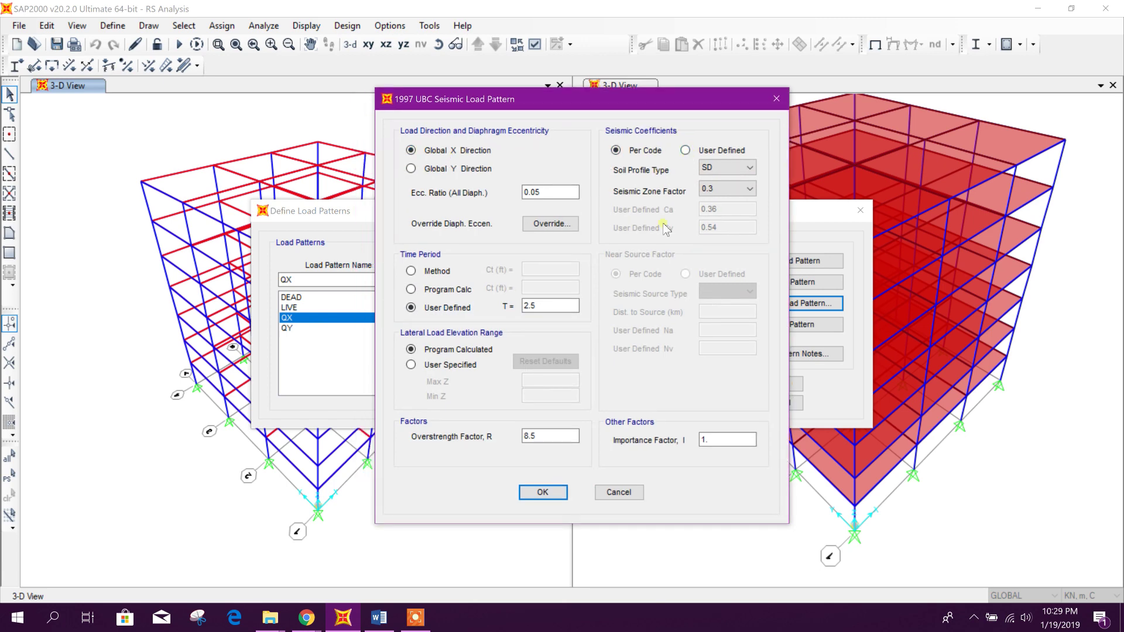
pyautogui.click(533, 493)
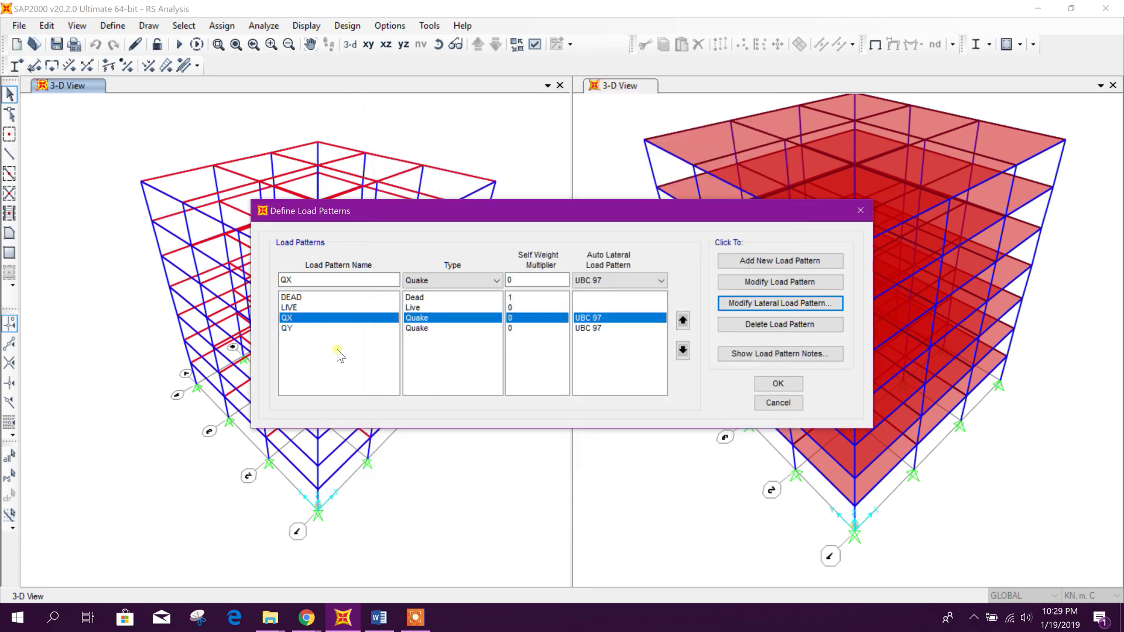
pyautogui.click(322, 329)
pyautogui.click(754, 305)
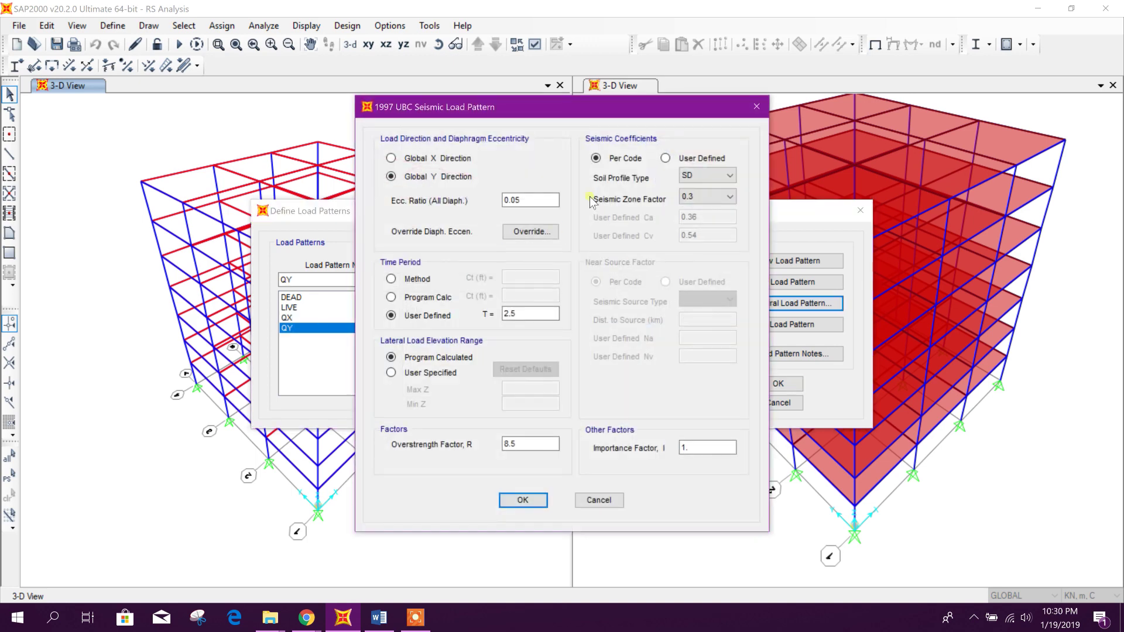
pyautogui.click(523, 500)
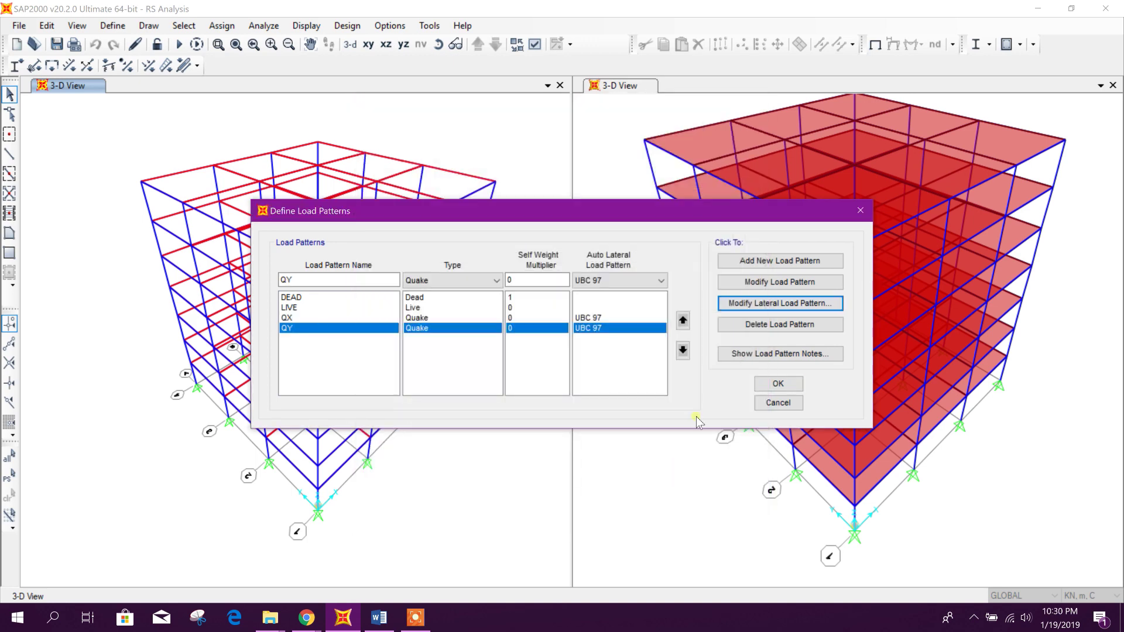
pyautogui.click(762, 386)
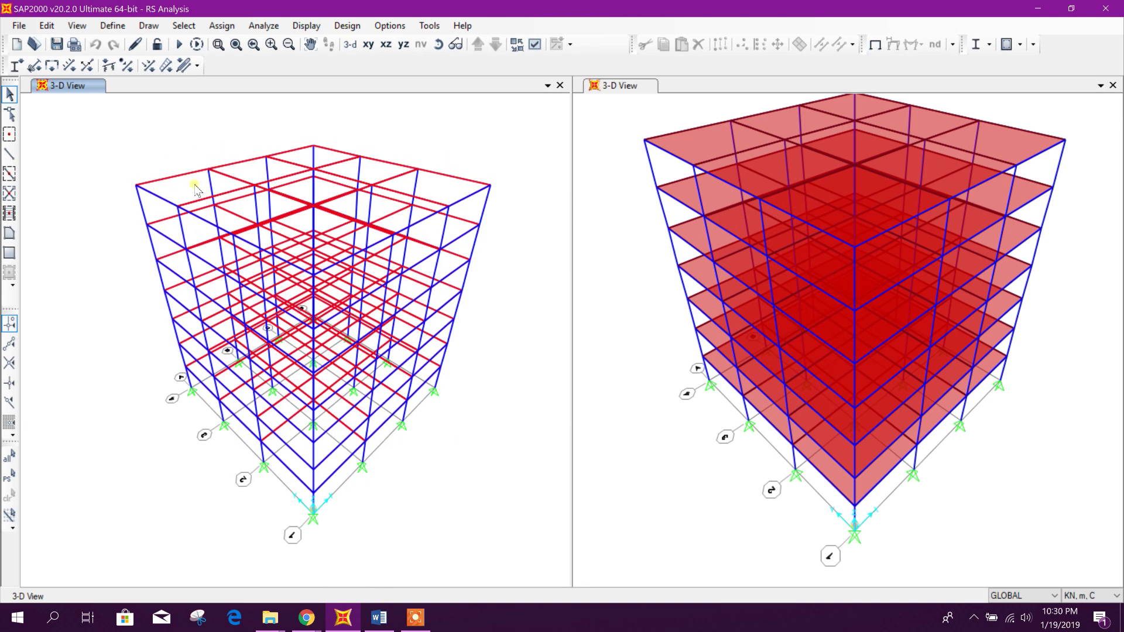
# Open the Mass Source Data for MSSSRC1, showing DEAD at 1 and LIVE at 0.25
pyautogui.click(113, 25)
pyautogui.click(113, 25)
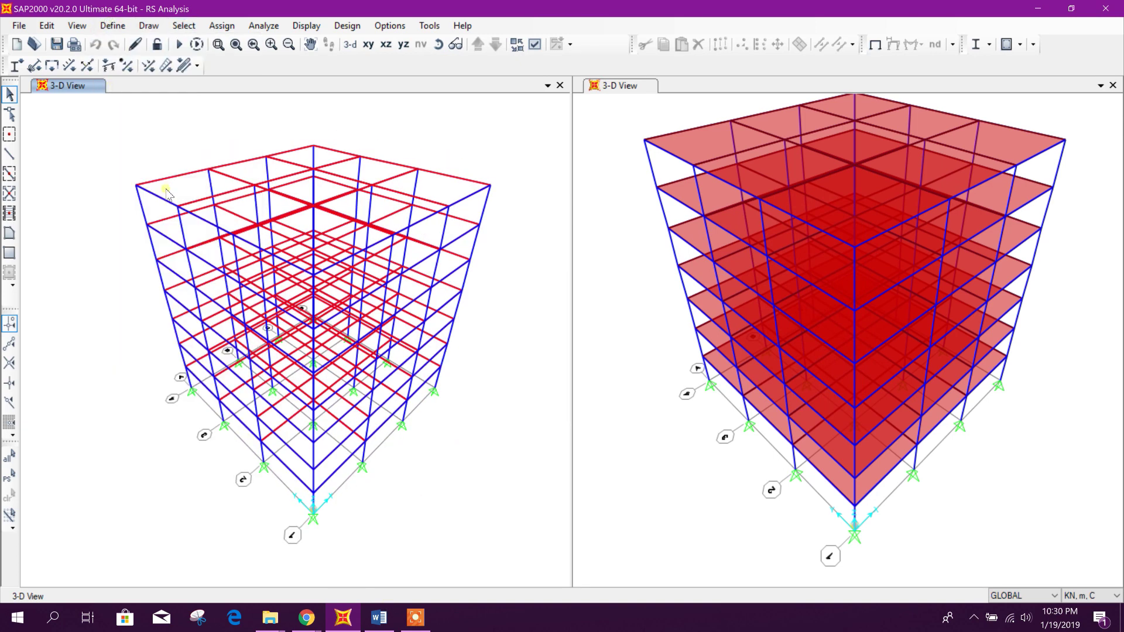
pyautogui.click(116, 27)
pyautogui.click(175, 91)
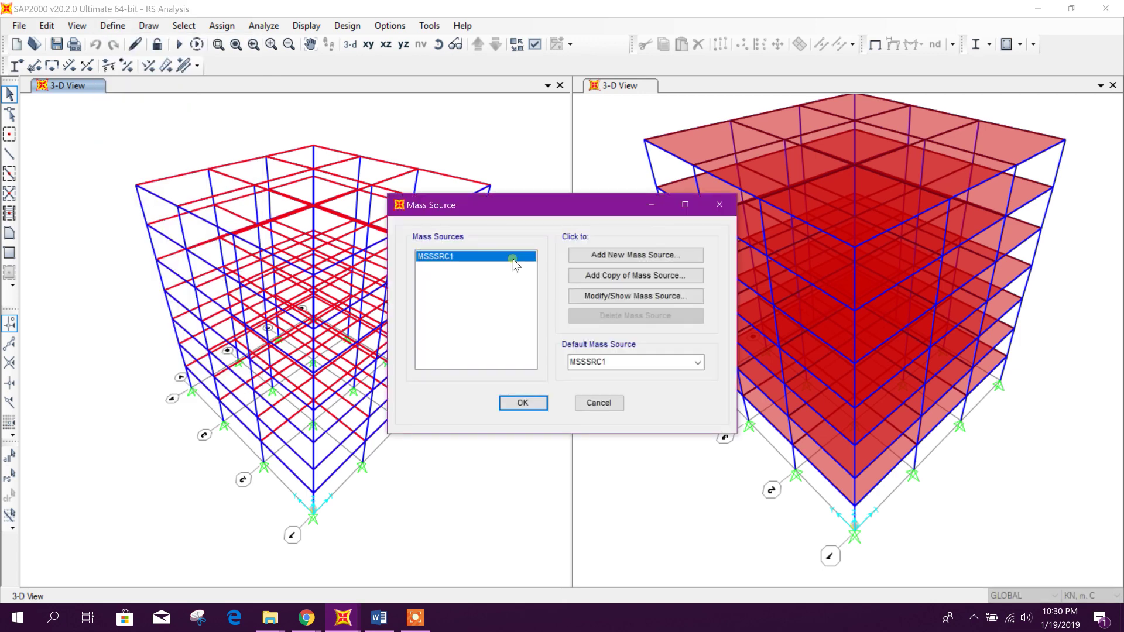
pyautogui.click(635, 295)
pyautogui.moveTo(553, 223); pyautogui.dragTo(450, 95)
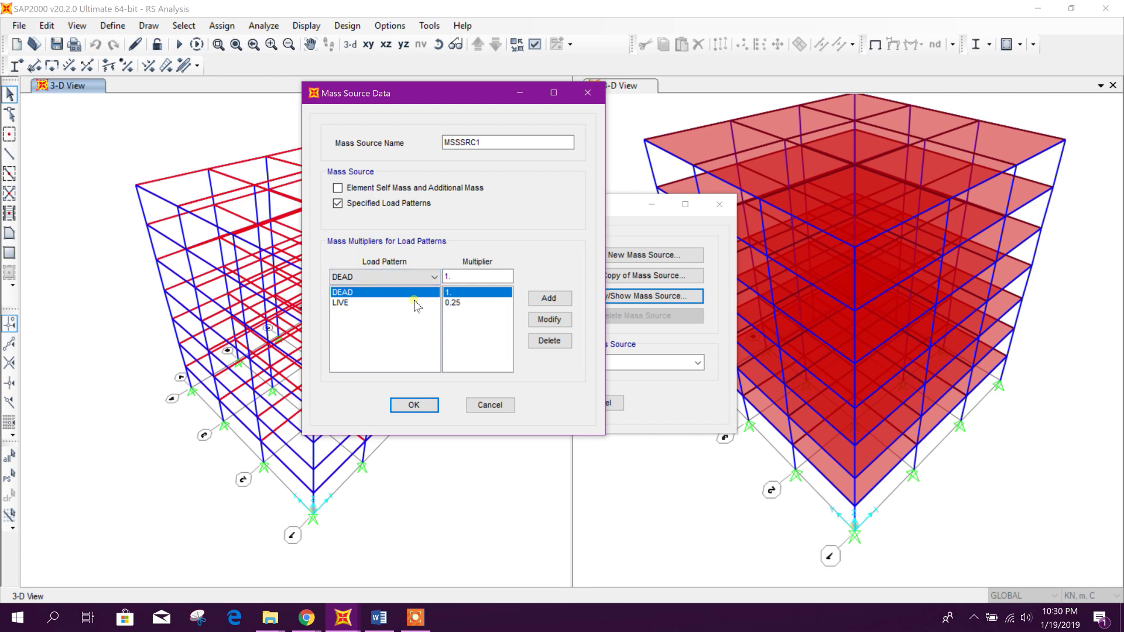
pyautogui.moveTo(479, 94); pyautogui.dragTo(487, 61)
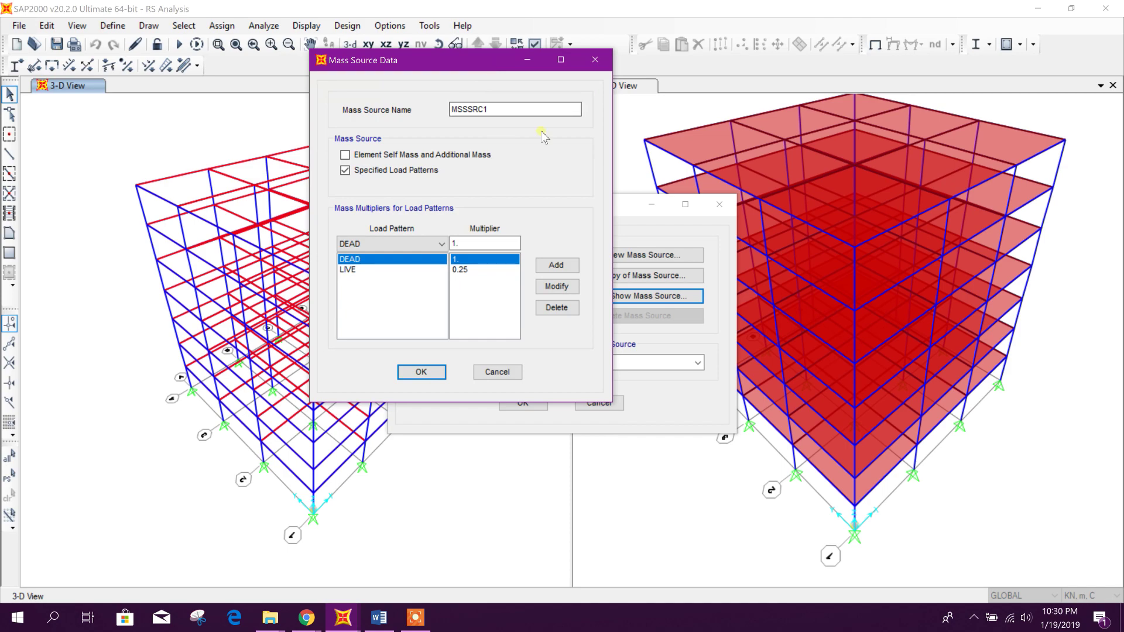
# Compare the DEAD and LIVE multipliers against the Word notes
pyautogui.click(492, 243)
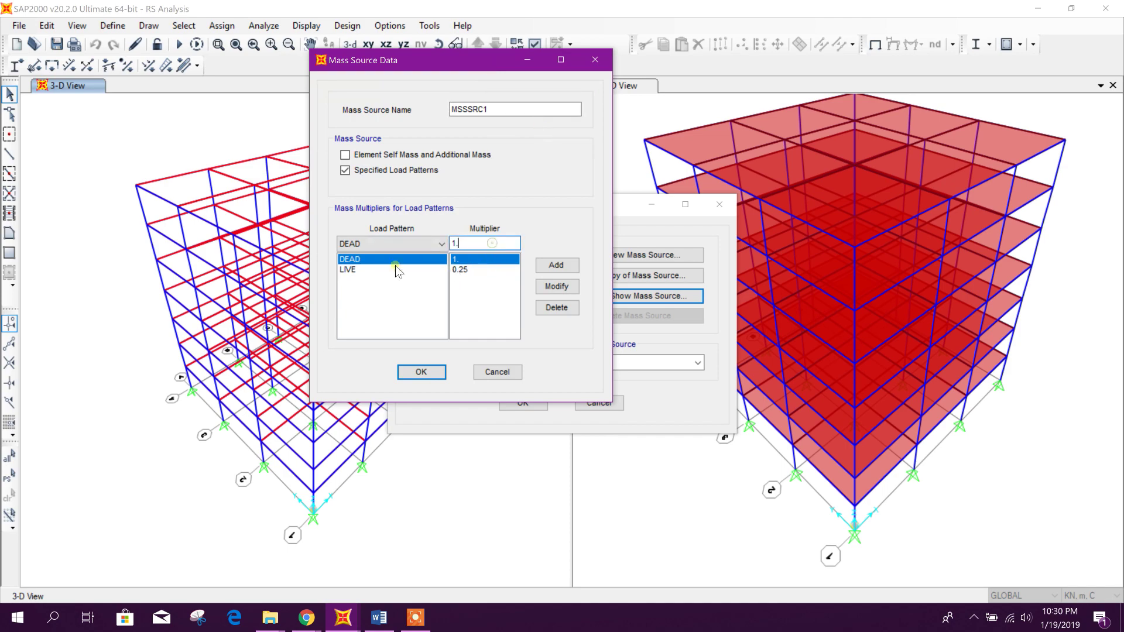
pyautogui.click(379, 618)
pyautogui.scroll(-5, 787, 287)
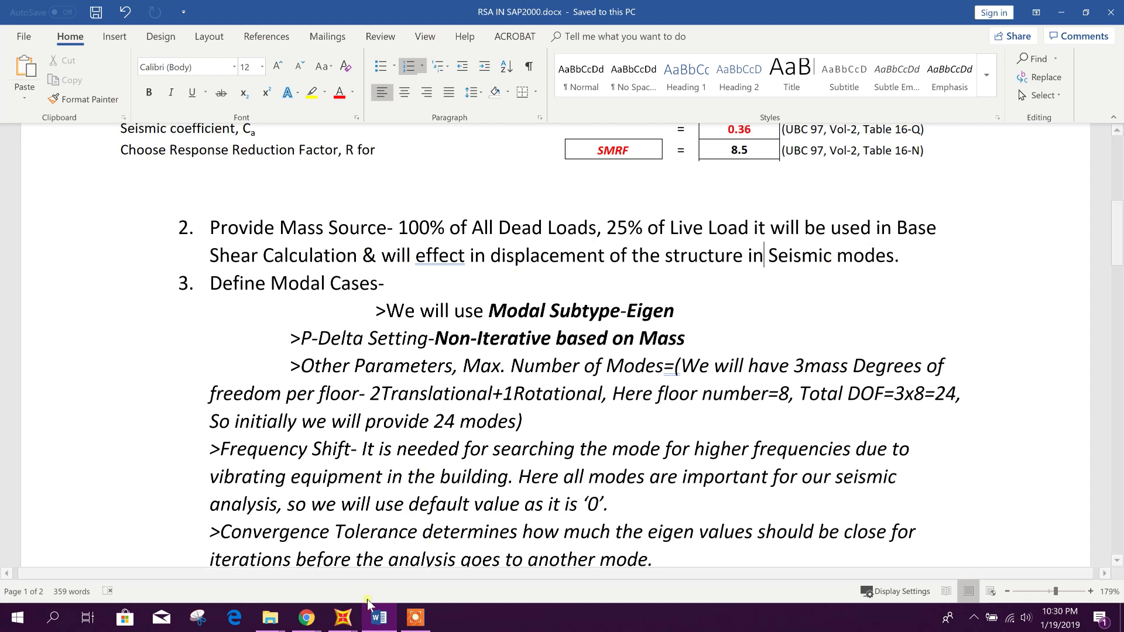
pyautogui.click(343, 618)
pyautogui.click(468, 560)
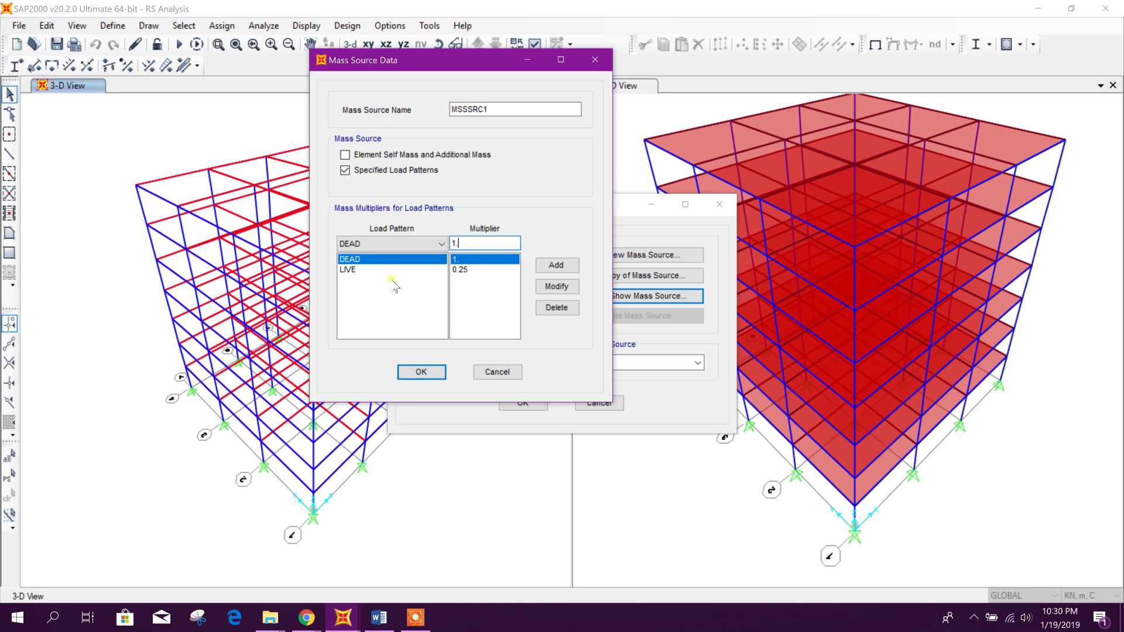
# Accept MSSSRC1 with DEAD 1 and LIVE 0.25 and close the mass source list
pyautogui.click(421, 373)
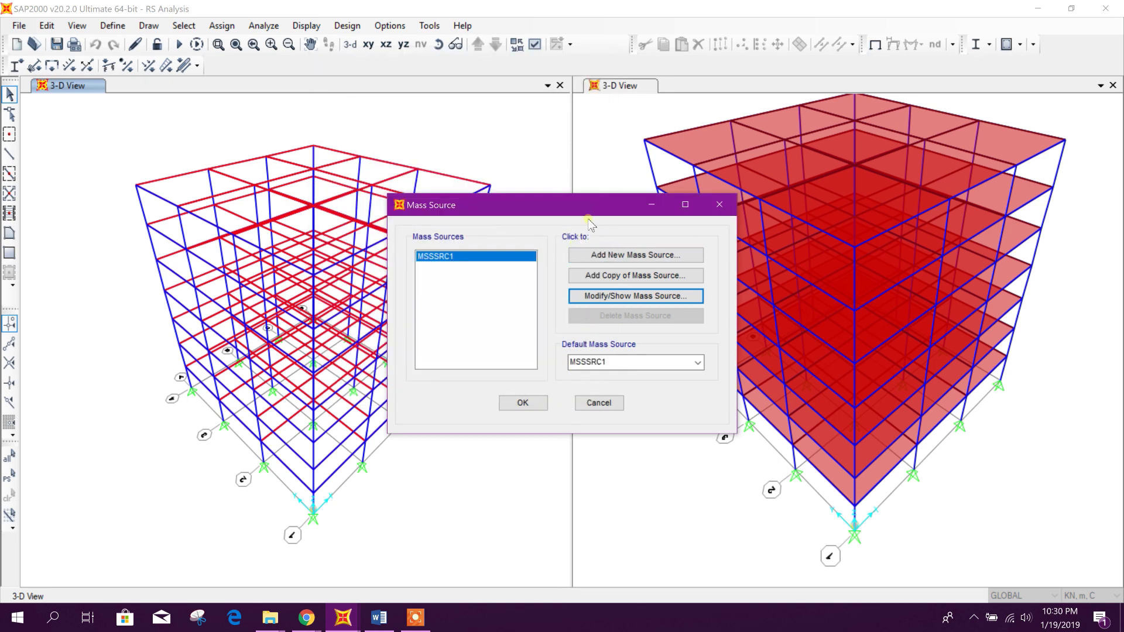
pyautogui.moveTo(589, 211); pyautogui.dragTo(452, 142)
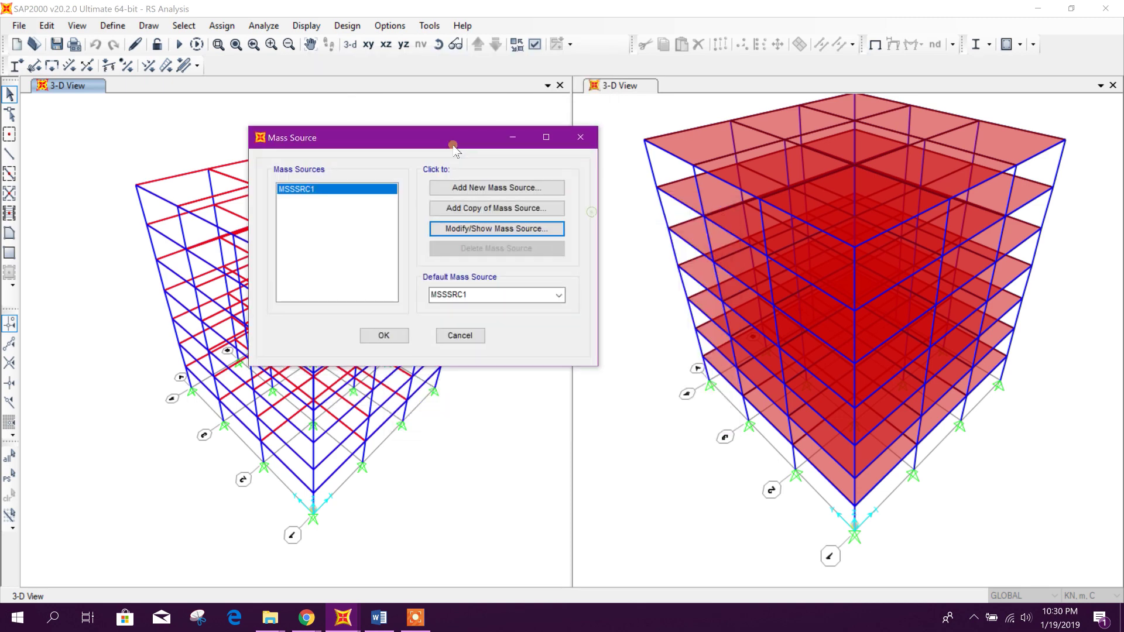
pyautogui.click(396, 332)
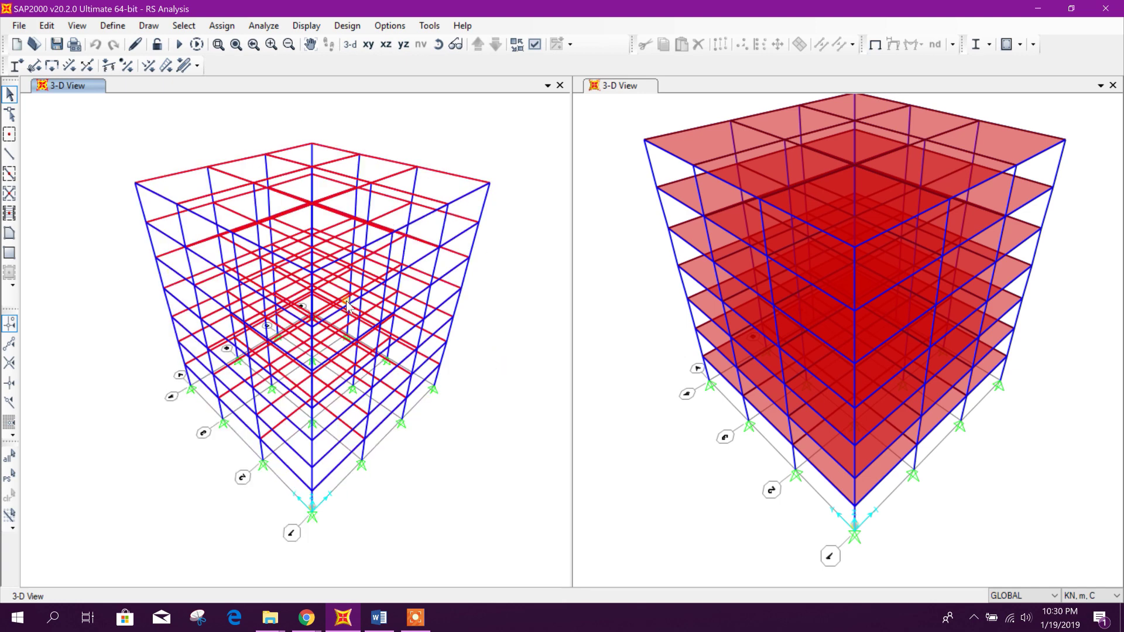
# Check the Word notes on modal cases and return to the SAP2000 frame model
pyautogui.scroll(-1, 492, 437)
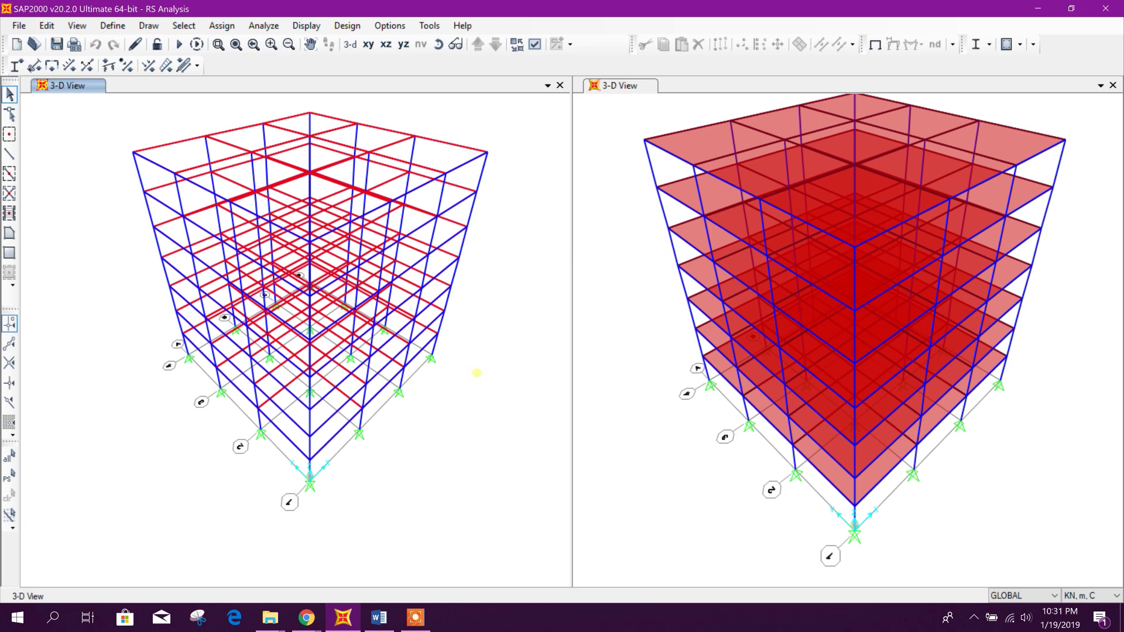
pyautogui.scroll(1, 476, 374)
pyautogui.click(379, 617)
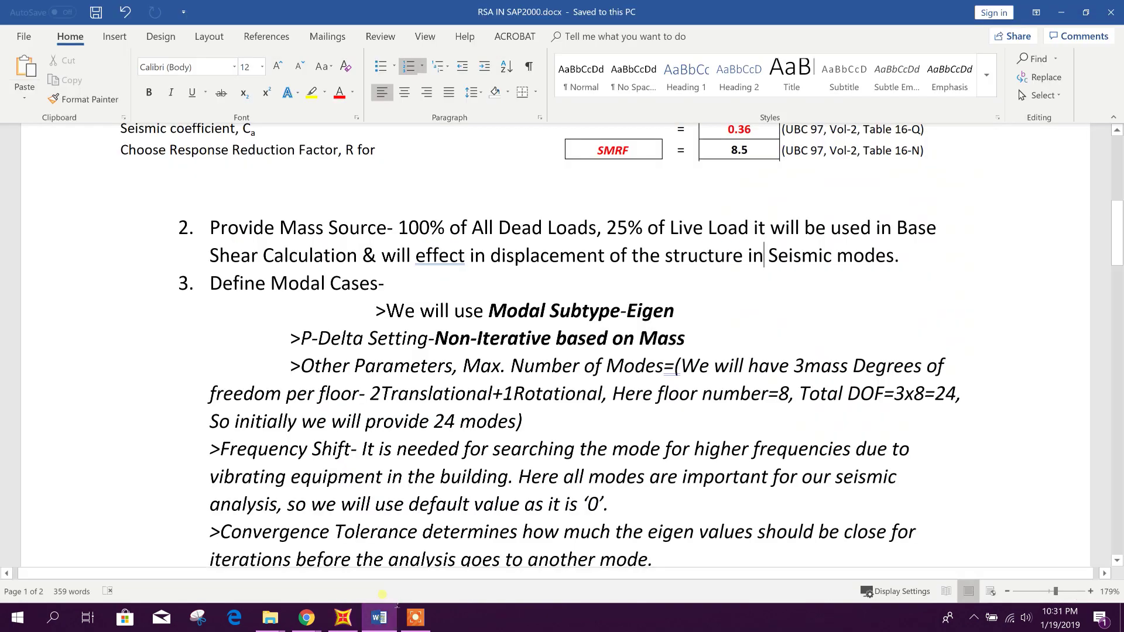
pyautogui.scroll(-2, 410, 258)
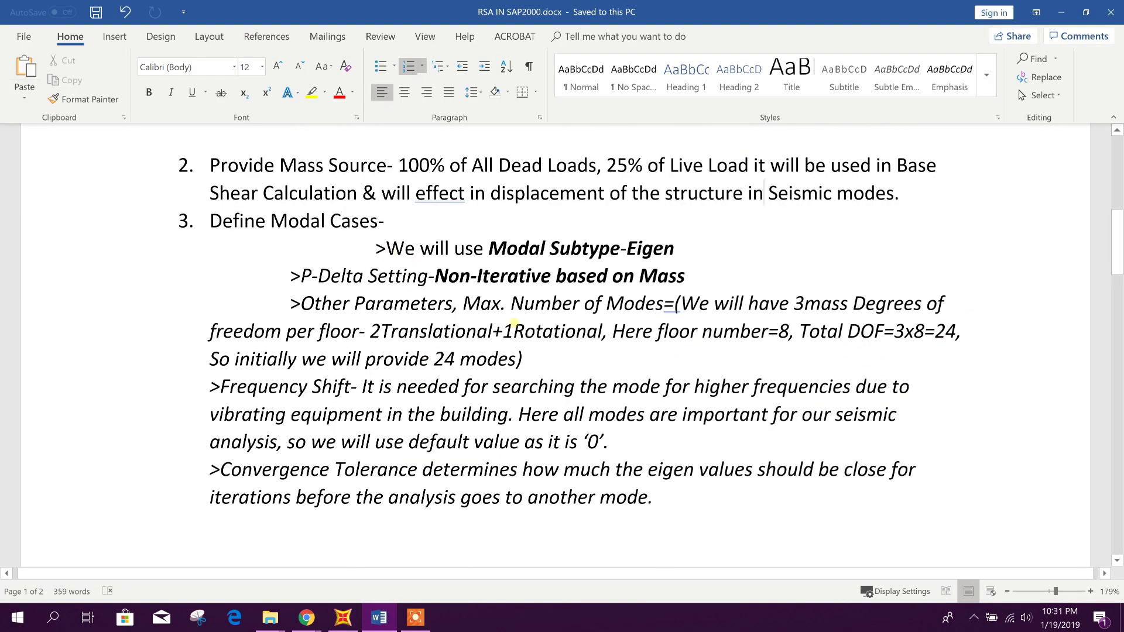
pyautogui.click(343, 618)
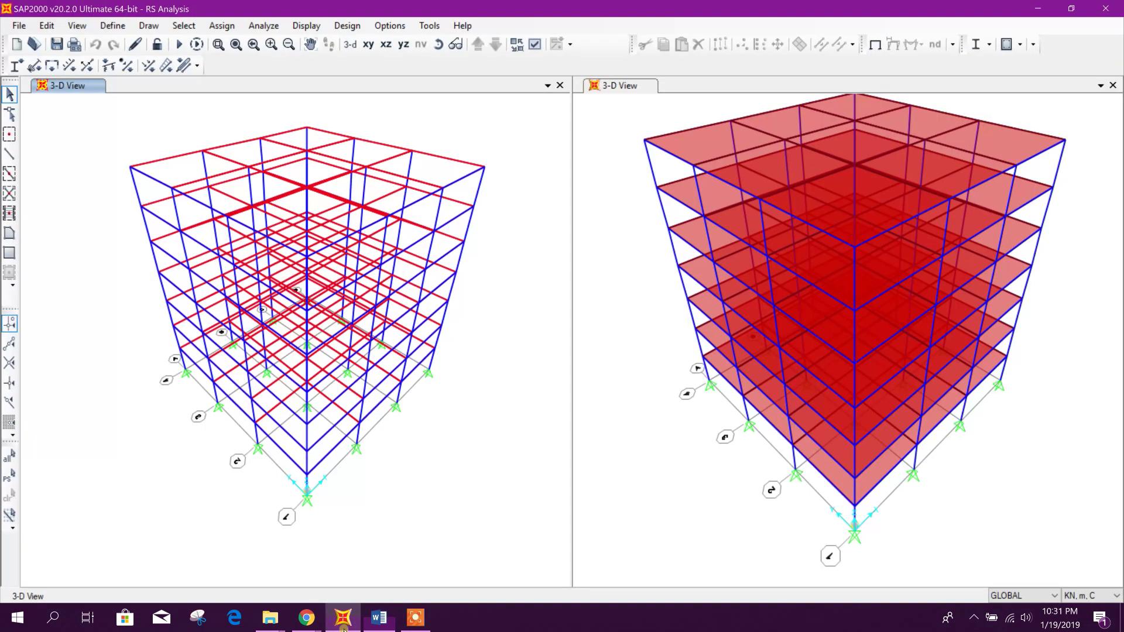
# Open the MODAL load case settings, keeping type Modal with Eigen vectors
pyautogui.click(113, 25)
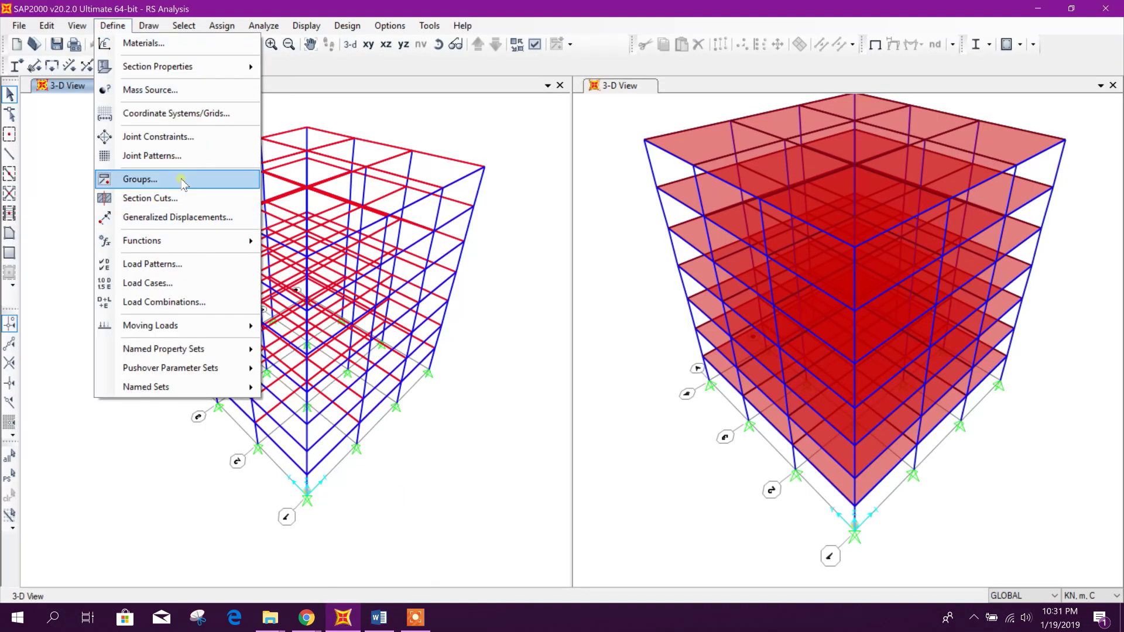
pyautogui.click(169, 284)
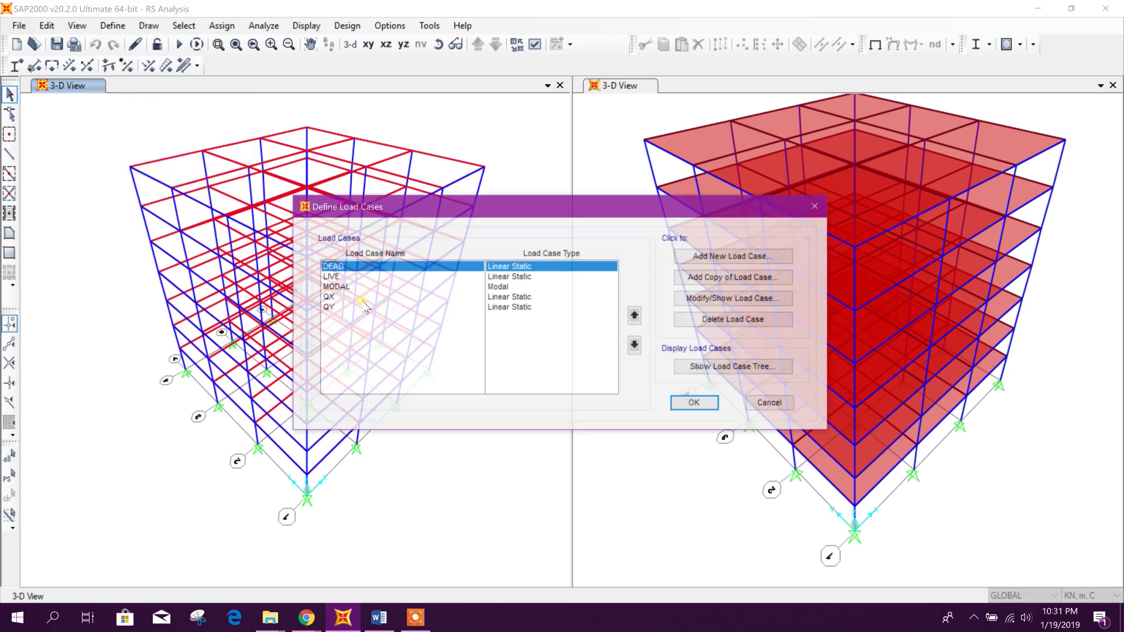
pyautogui.click(365, 287)
pyautogui.click(736, 298)
pyautogui.moveTo(536, 108); pyautogui.dragTo(492, 113)
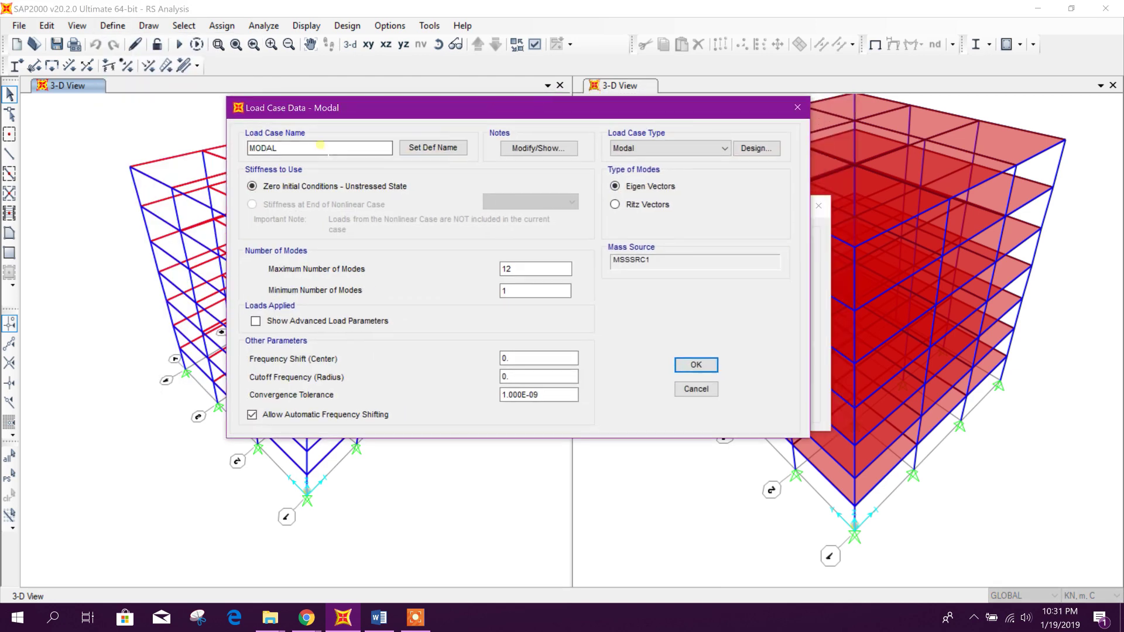
pyautogui.moveTo(357, 109); pyautogui.dragTo(396, 112)
pyautogui.moveTo(342, 153); pyautogui.dragTo(290, 149)
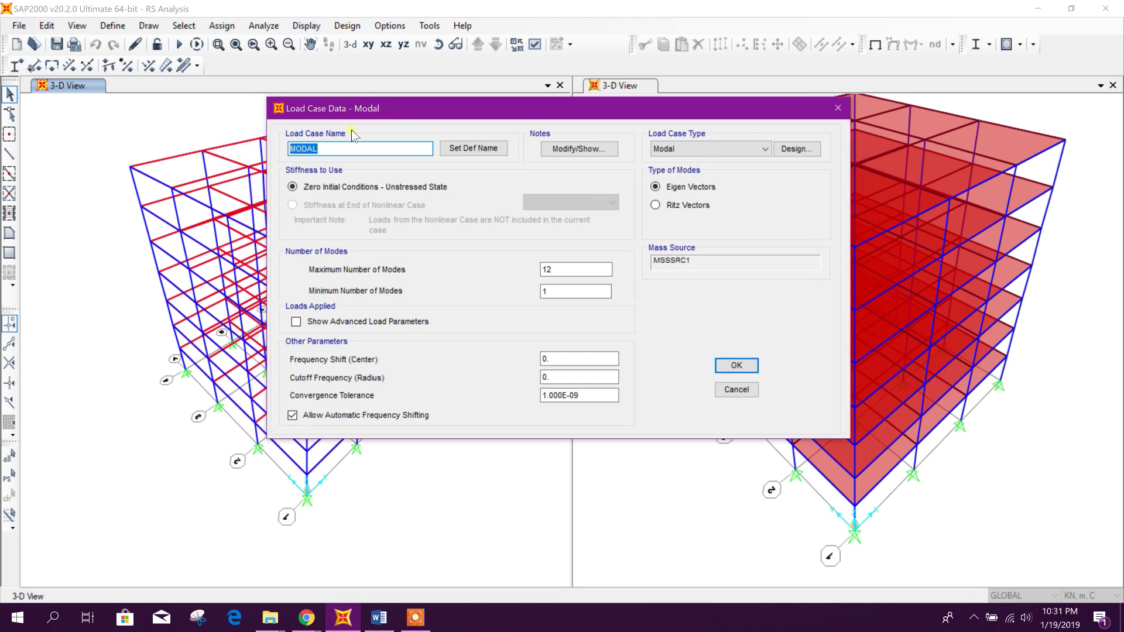
pyautogui.moveTo(381, 112); pyautogui.dragTo(421, 116)
pyautogui.click(378, 154)
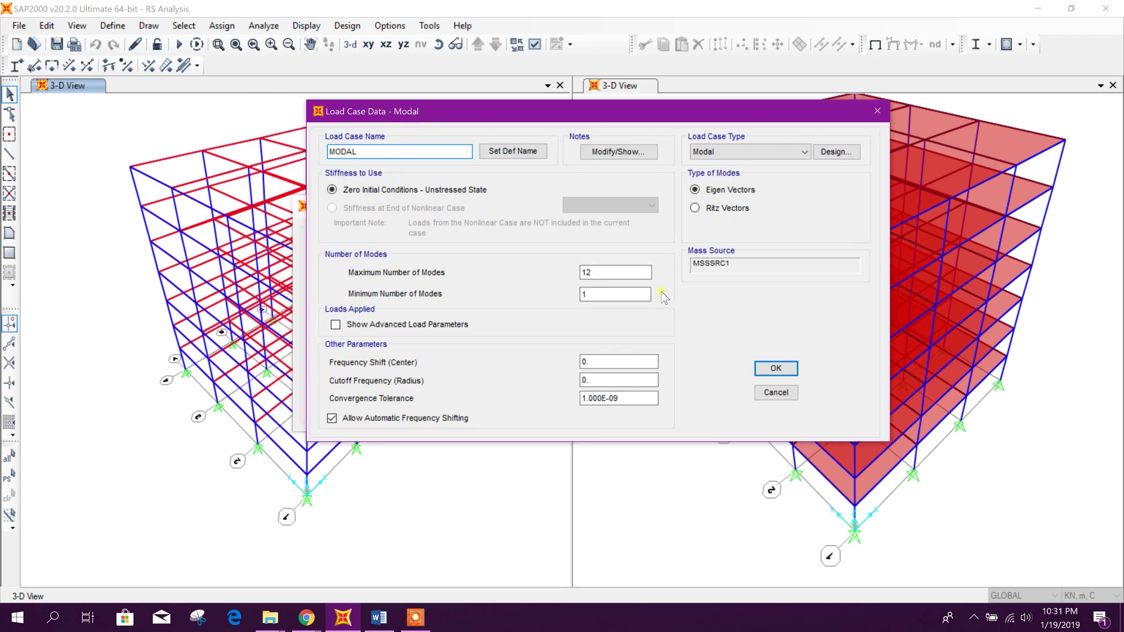
pyautogui.click(782, 158)
pyautogui.click(720, 185)
pyautogui.click(720, 192)
# Check the current 12 maximum modes against the Word notes on modal cases
pyautogui.click(379, 618)
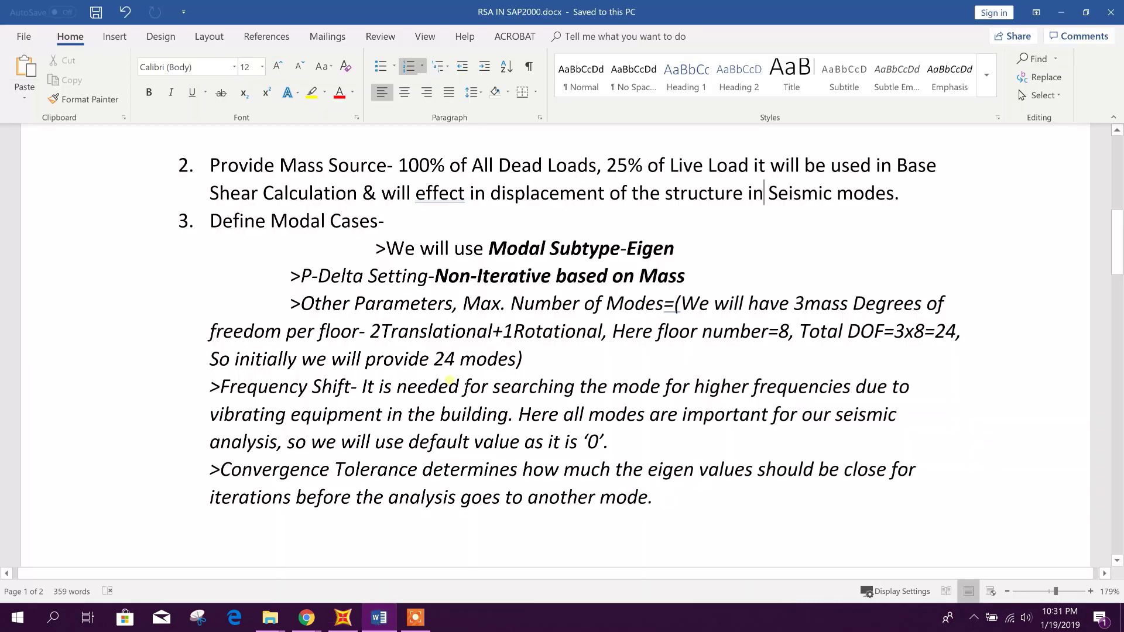
pyautogui.hotkey('alt', 'Tab')
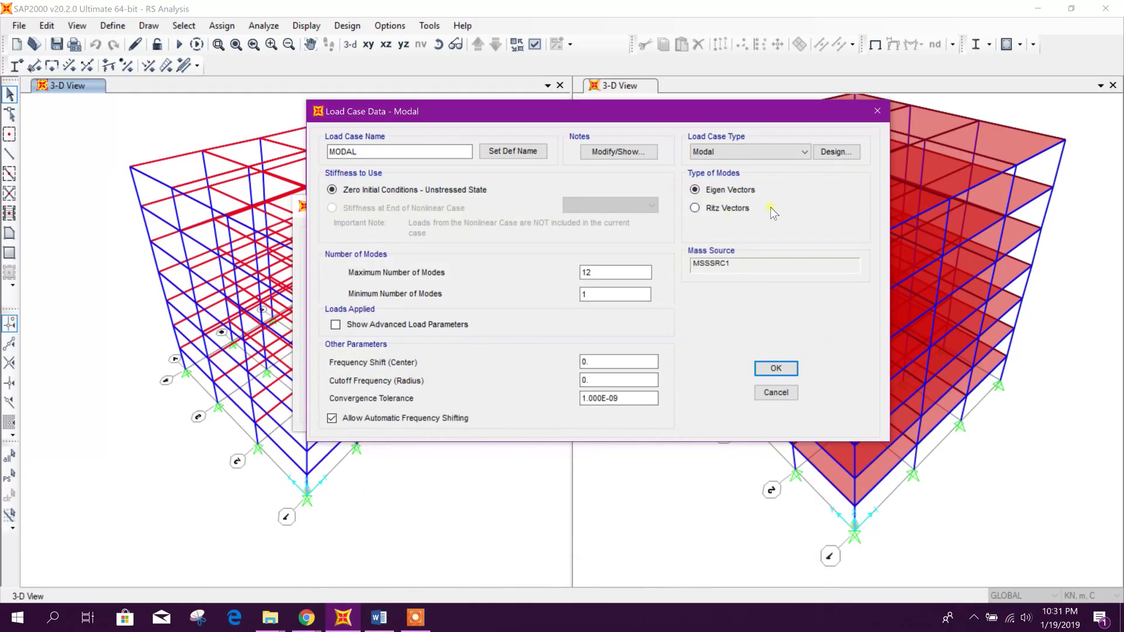
pyautogui.moveTo(660, 111); pyautogui.dragTo(672, 79)
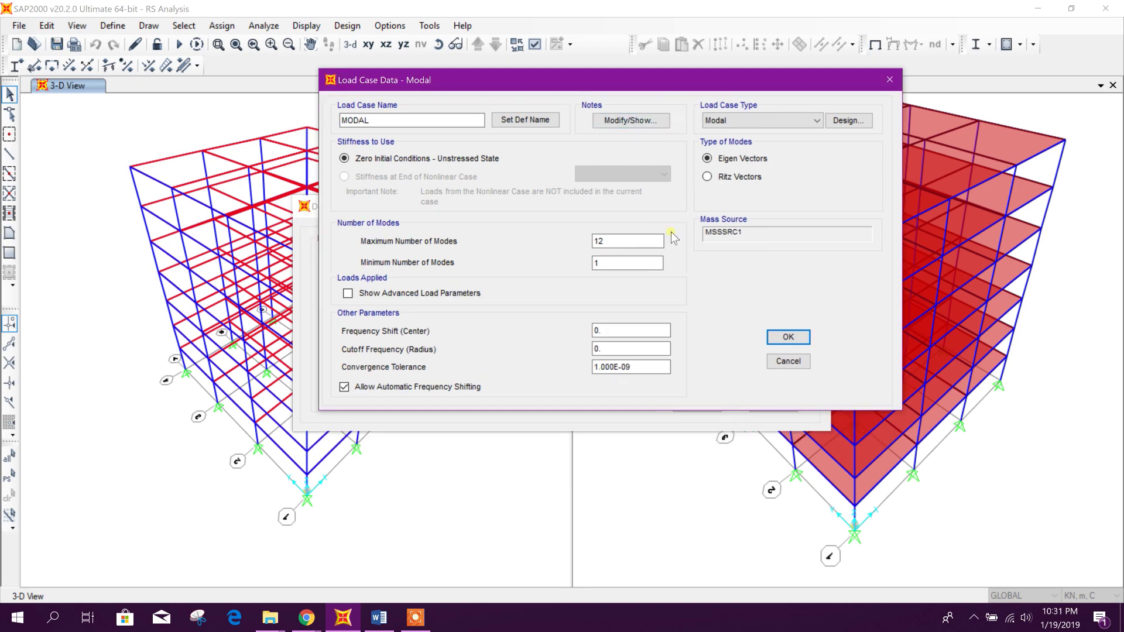
pyautogui.click(618, 240)
pyautogui.click(618, 240)
pyautogui.click(379, 617)
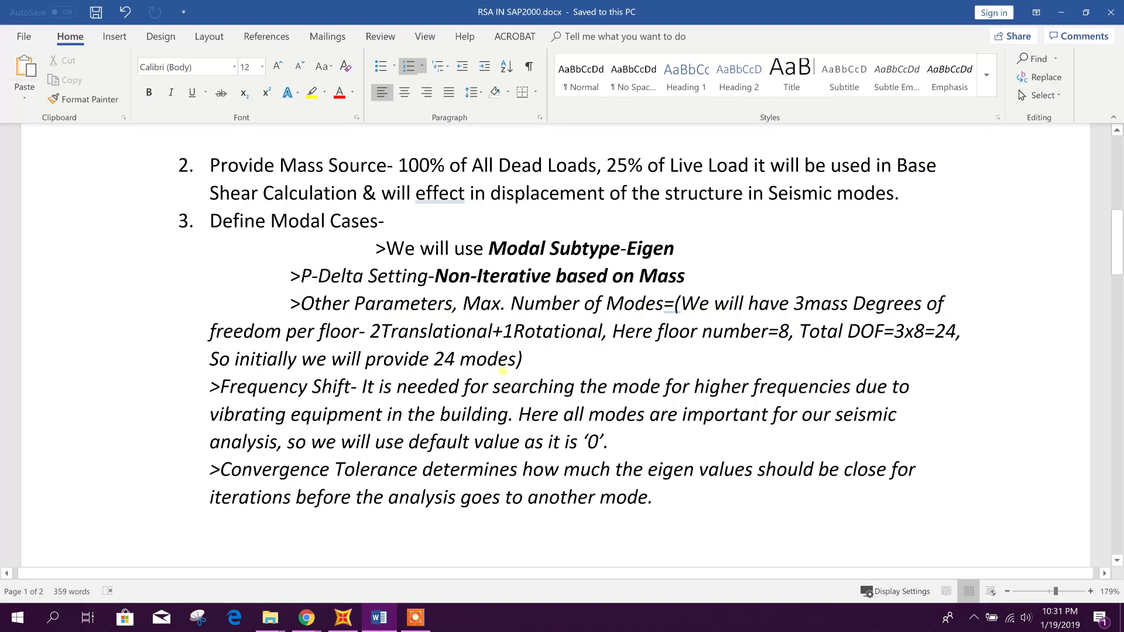
pyautogui.click(343, 617)
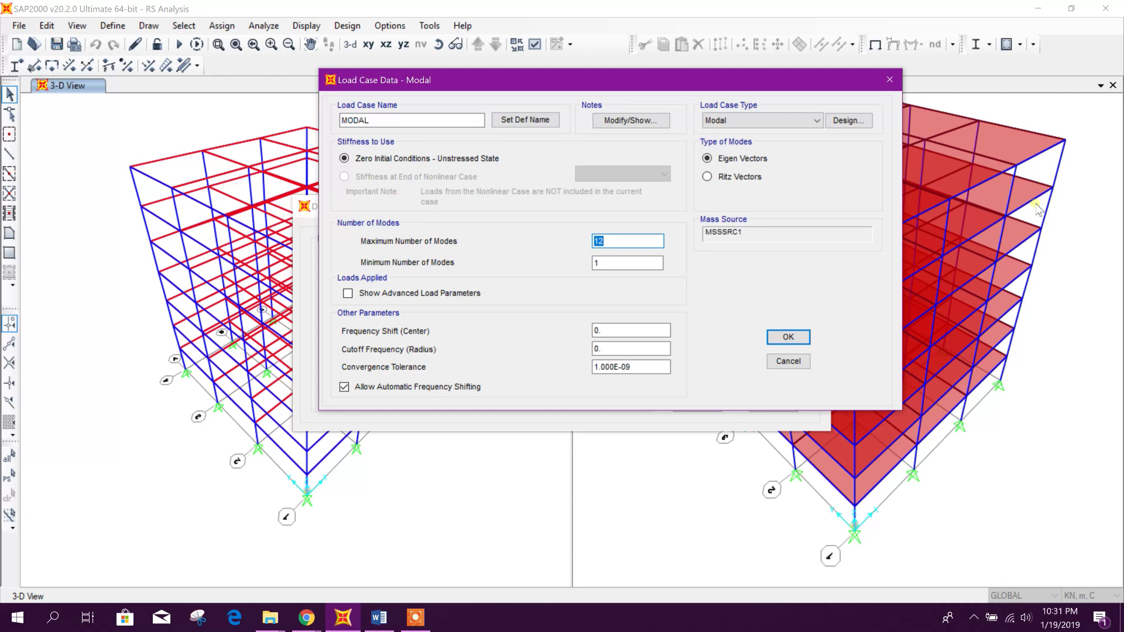
pyautogui.click(379, 618)
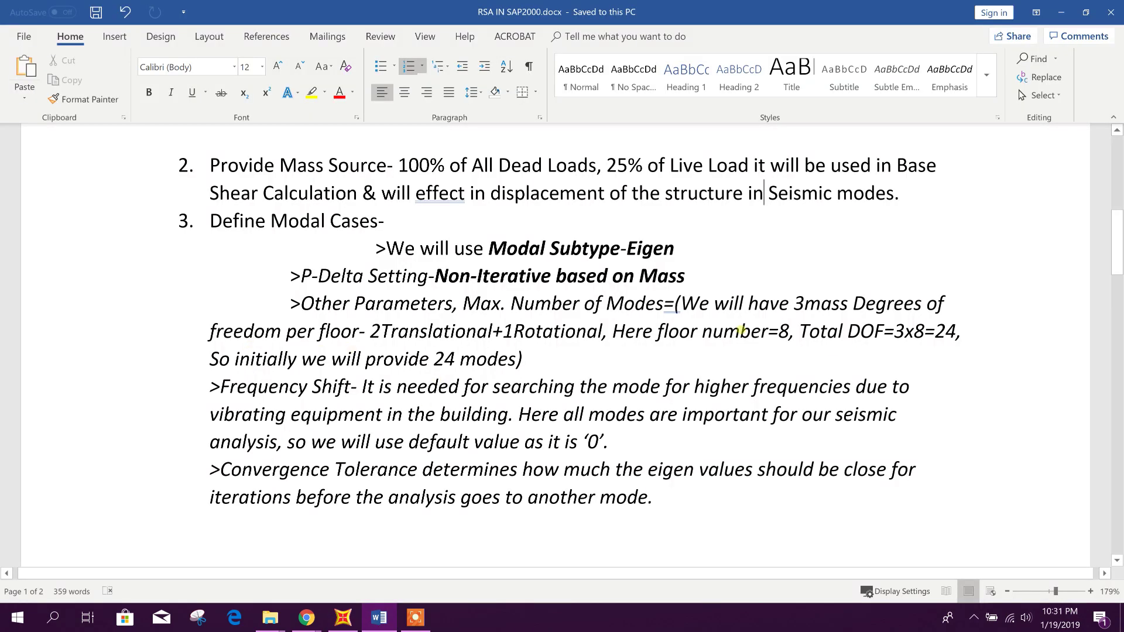
pyautogui.moveTo(787, 317); pyautogui.dragTo(943, 310)
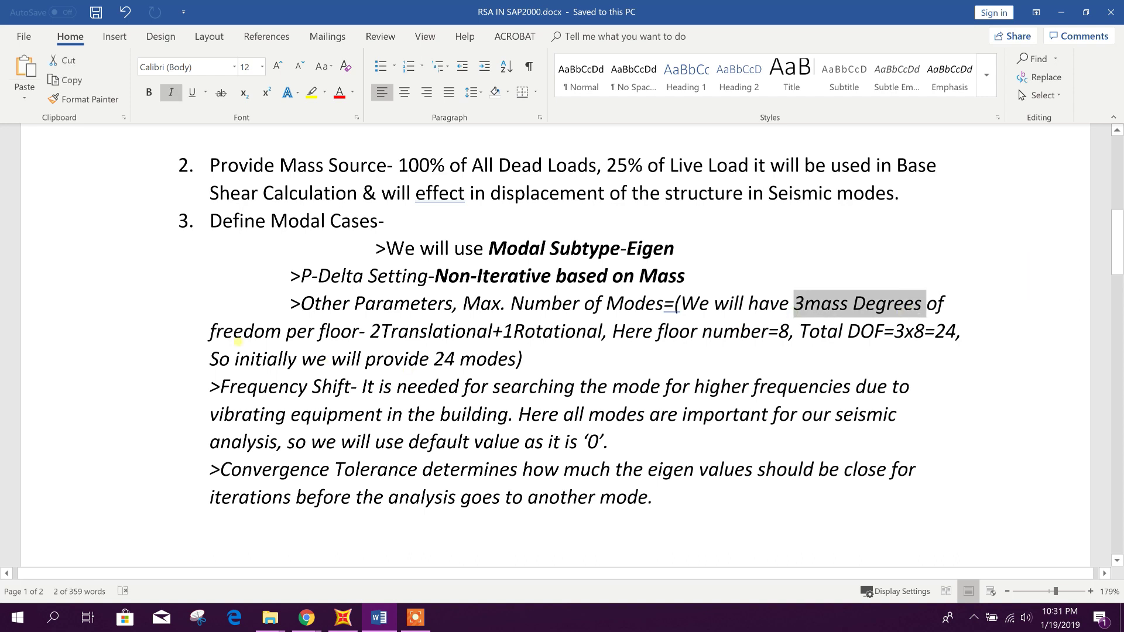
pyautogui.click(237, 333)
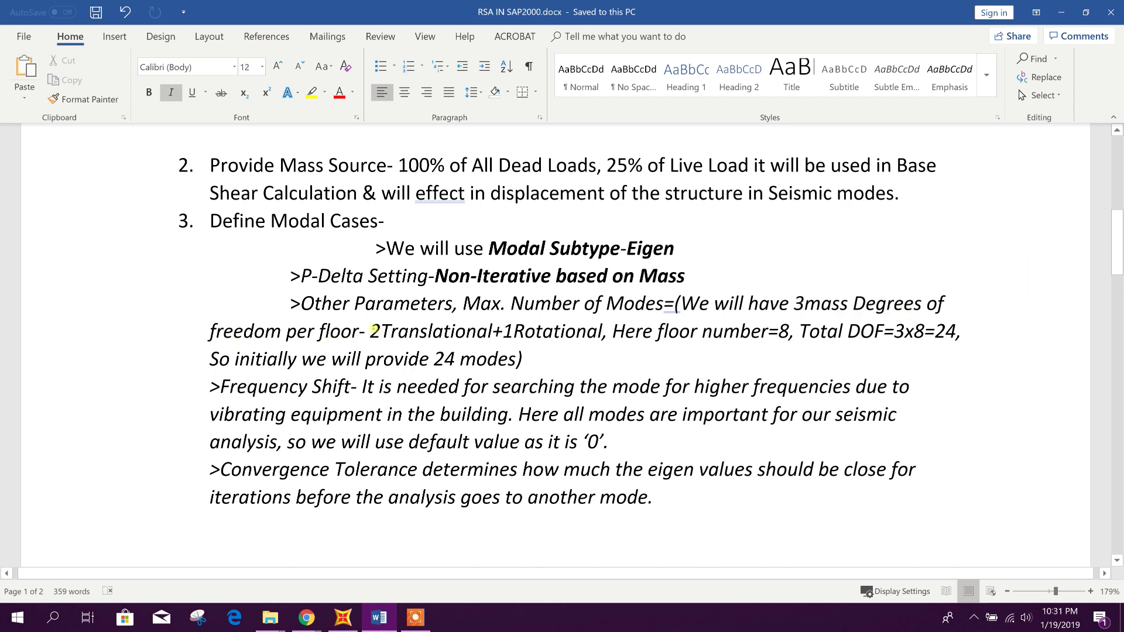
pyautogui.moveTo(372, 330); pyautogui.dragTo(488, 331)
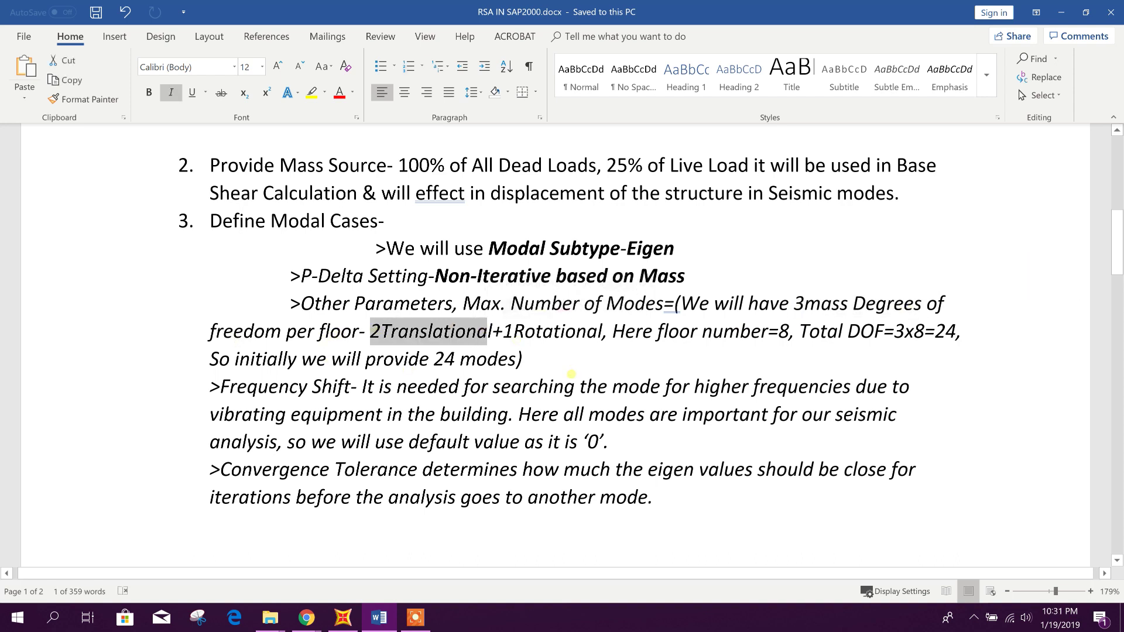
pyautogui.click(658, 332)
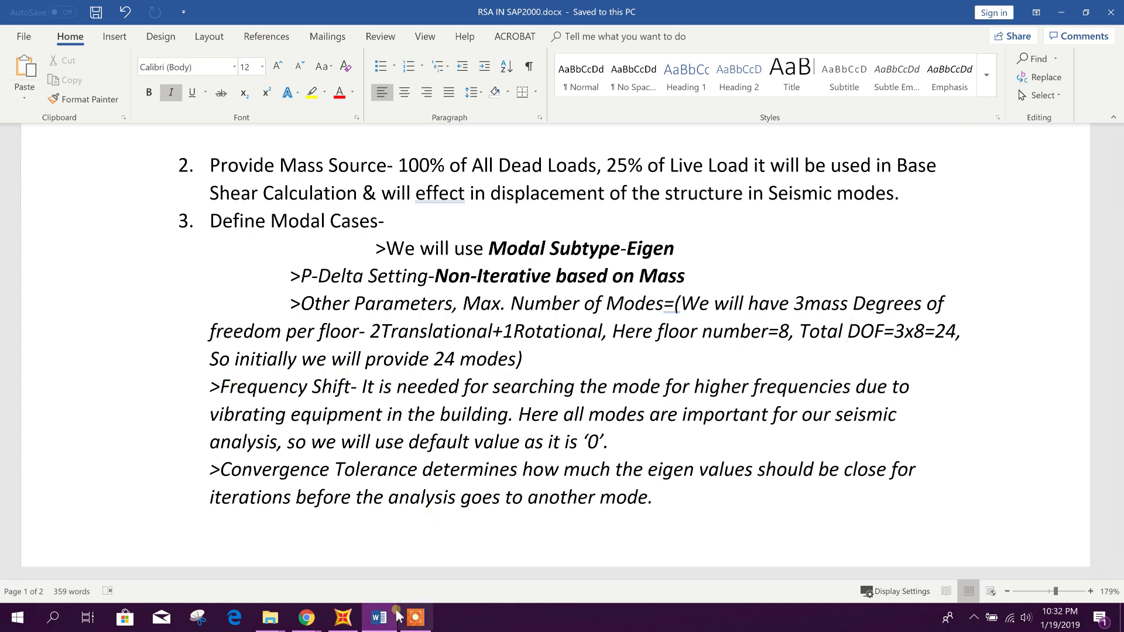
pyautogui.click(343, 618)
# Change the MODAL case's maximum number of modes from 12 to 24 and accept it
pyautogui.click(613, 241)
pyautogui.moveTo(614, 241); pyautogui.dragTo(553, 257)
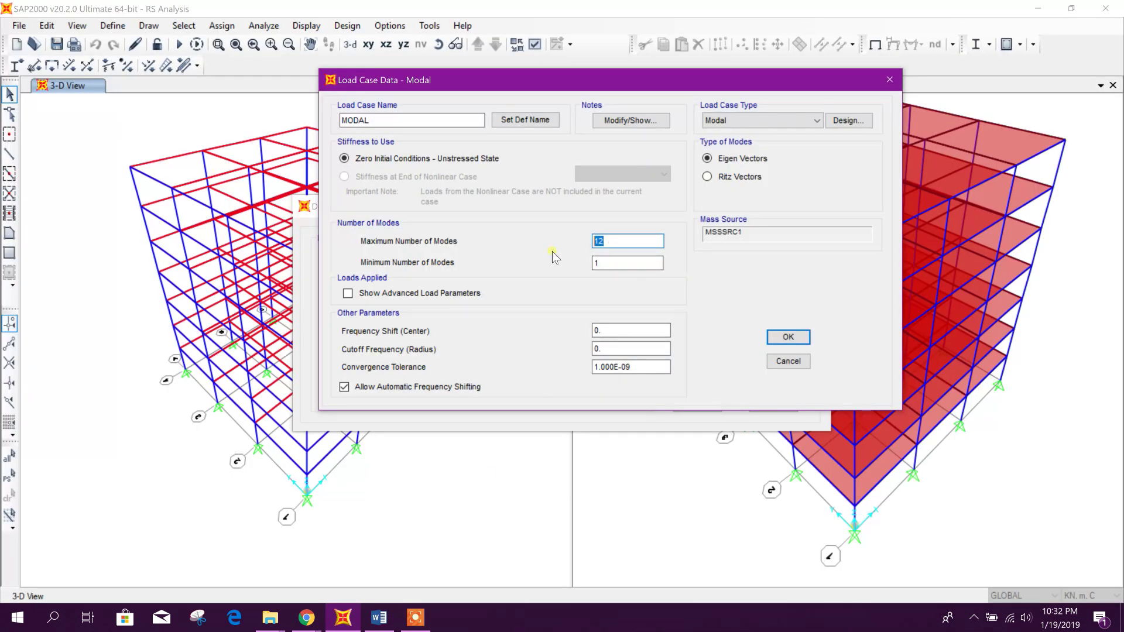
pyautogui.click(618, 261)
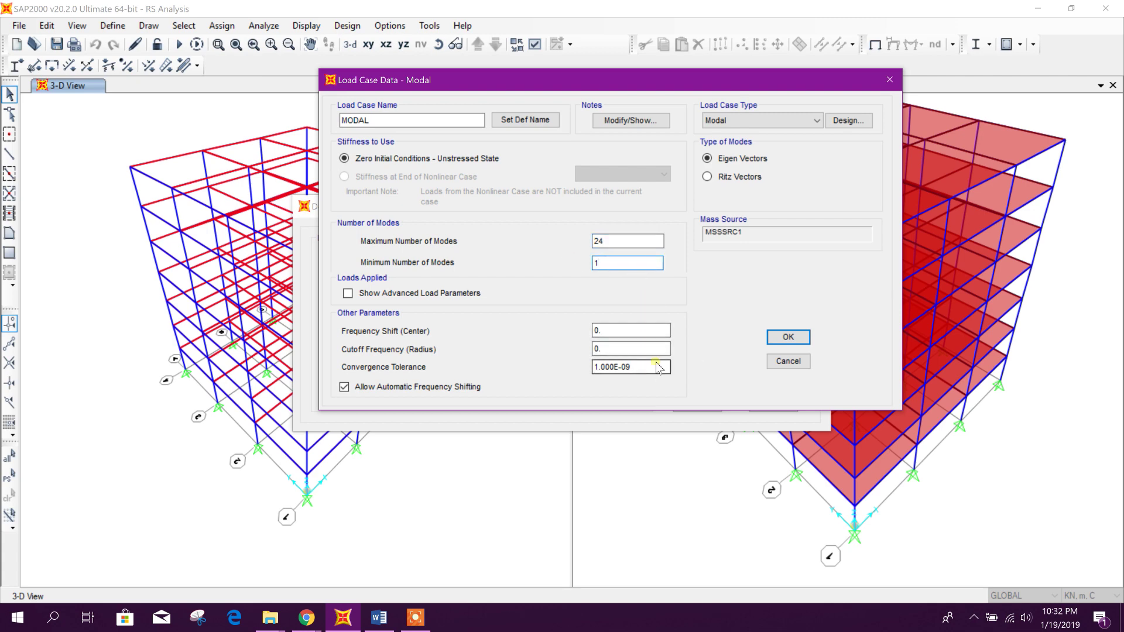
pyautogui.moveTo(664, 82); pyautogui.dragTo(610, 70)
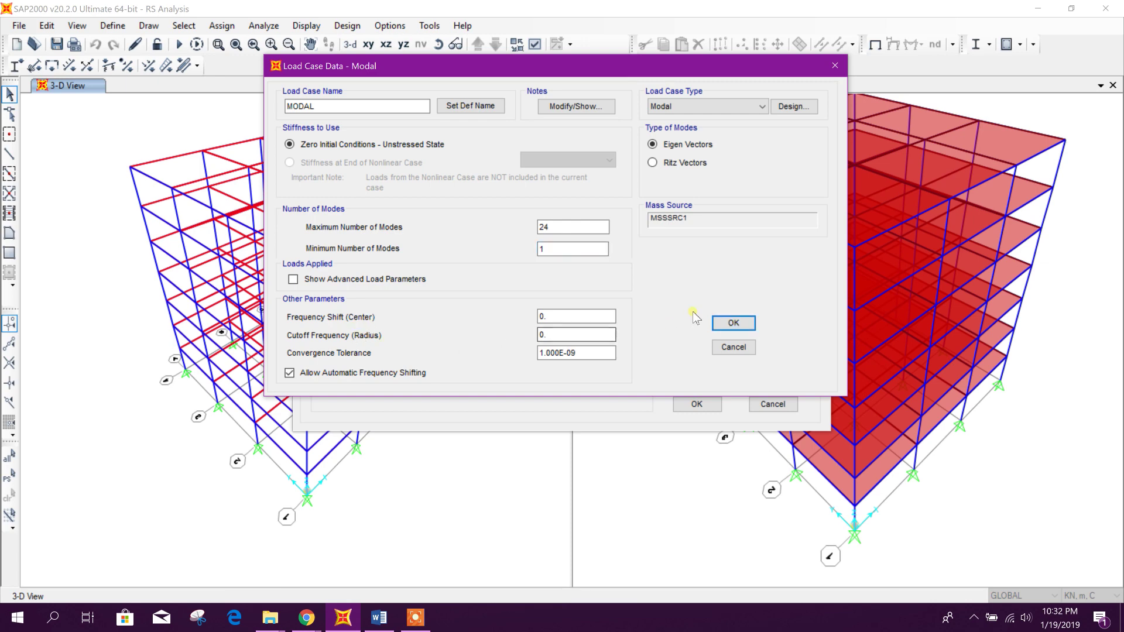
pyautogui.moveTo(629, 72); pyautogui.dragTo(575, 76)
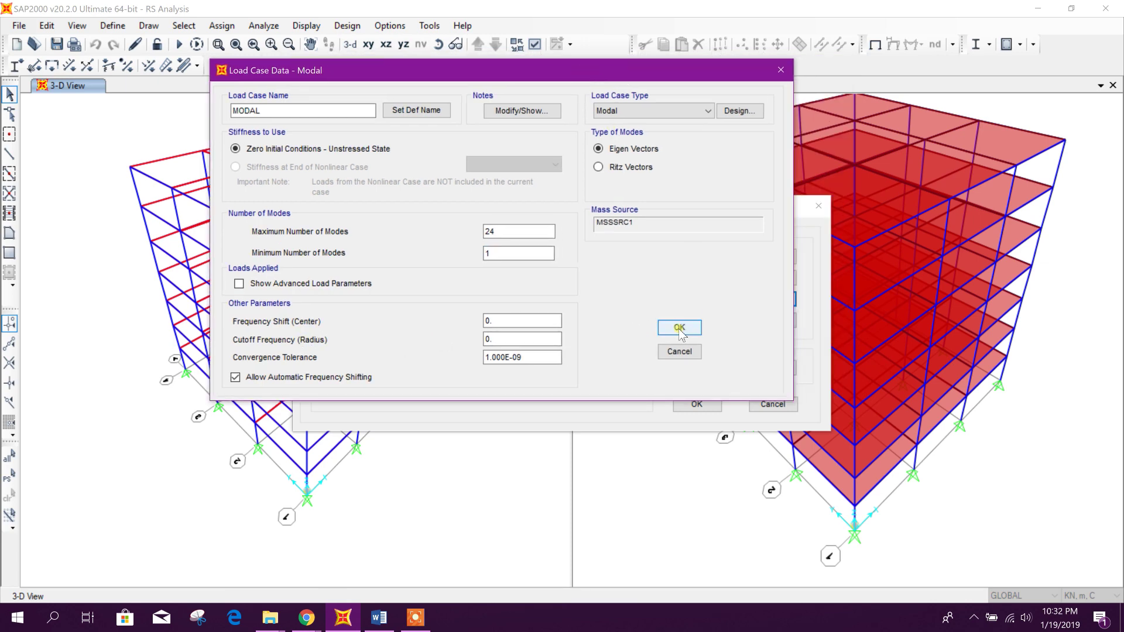
pyautogui.click(523, 320)
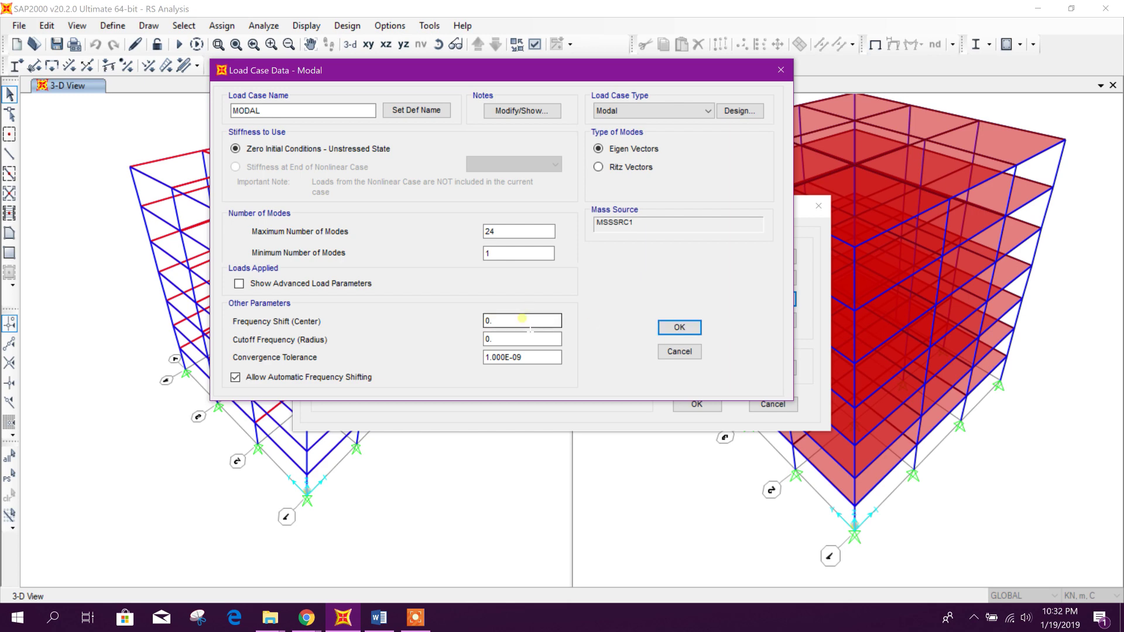
pyautogui.click(684, 329)
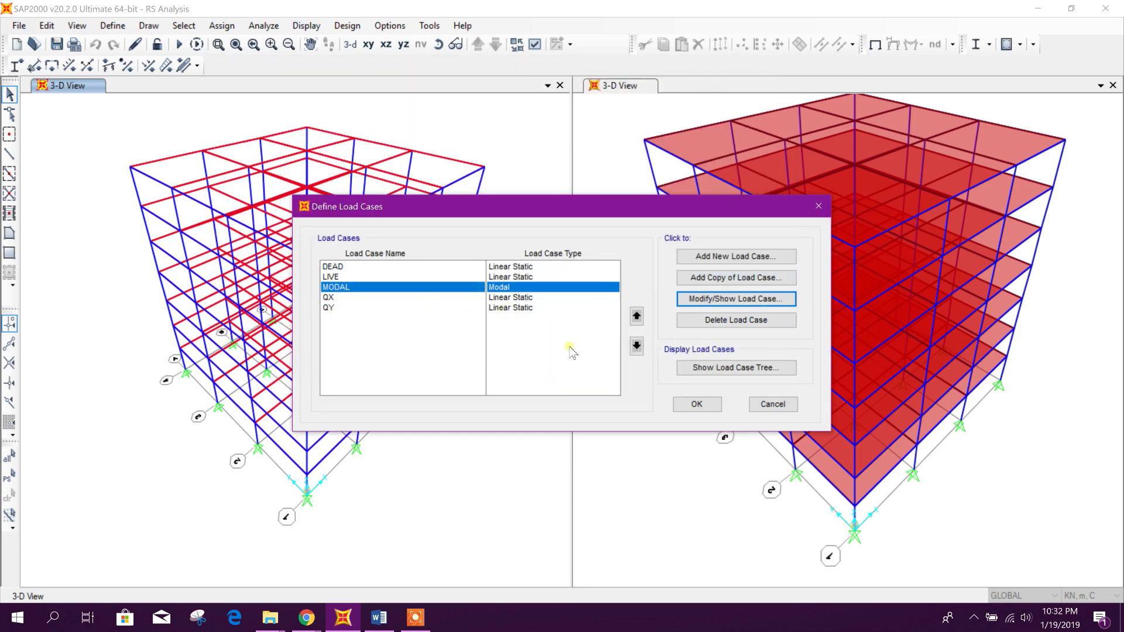
pyautogui.click(378, 617)
# Read the Word notes through step 5, then close SAP2000's load case list with OK
pyautogui.scroll(-4, 392, 389)
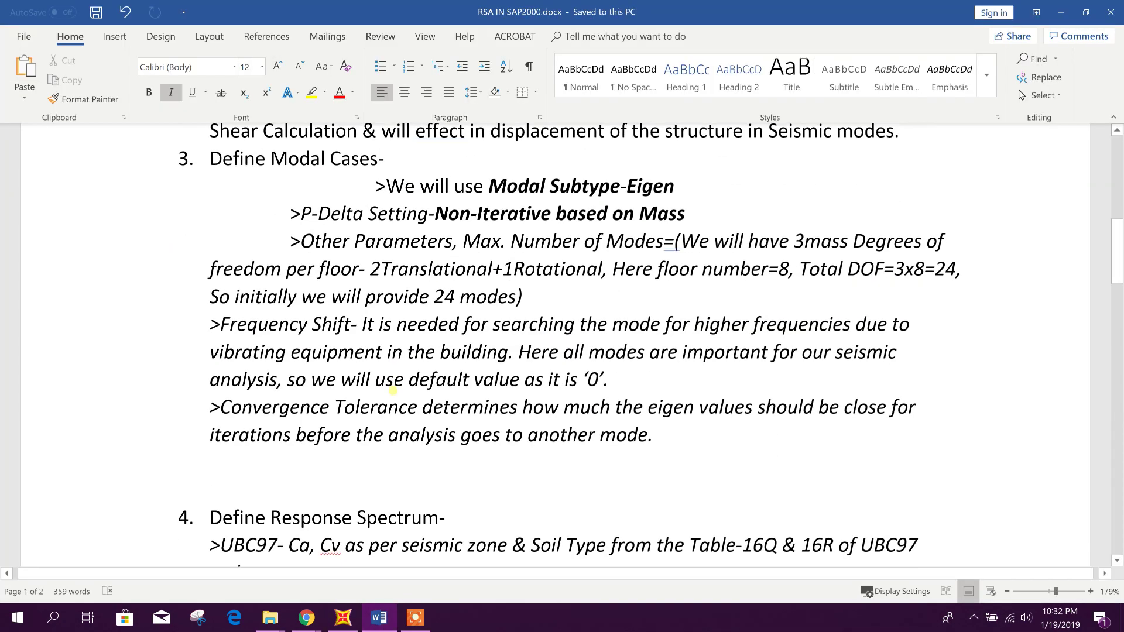
pyautogui.scroll(-3, 393, 389)
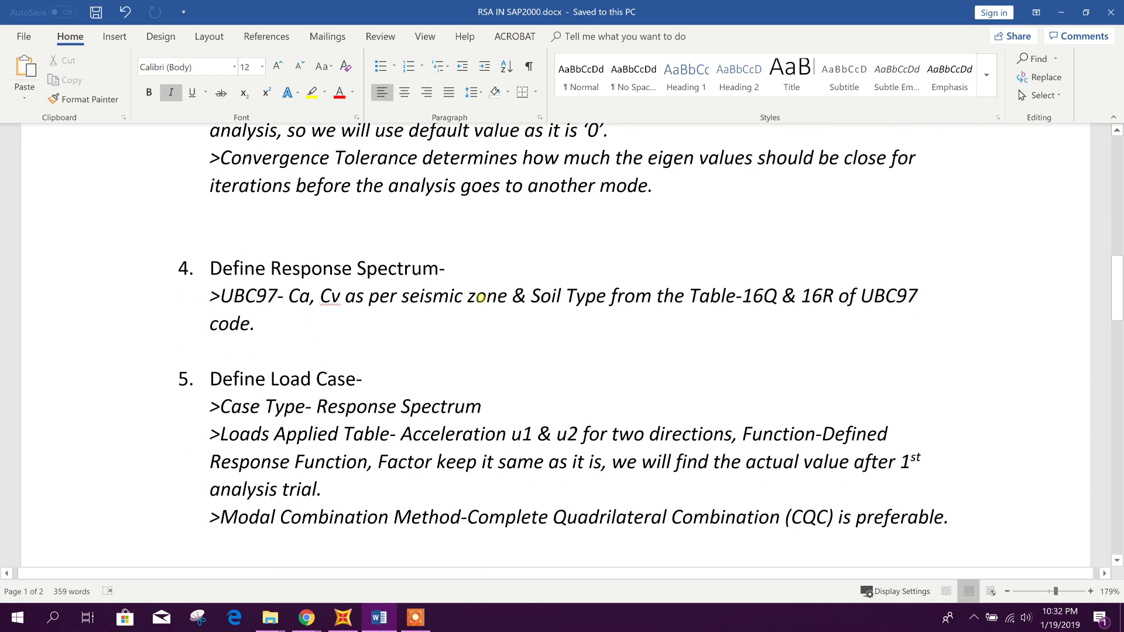
pyautogui.click(344, 616)
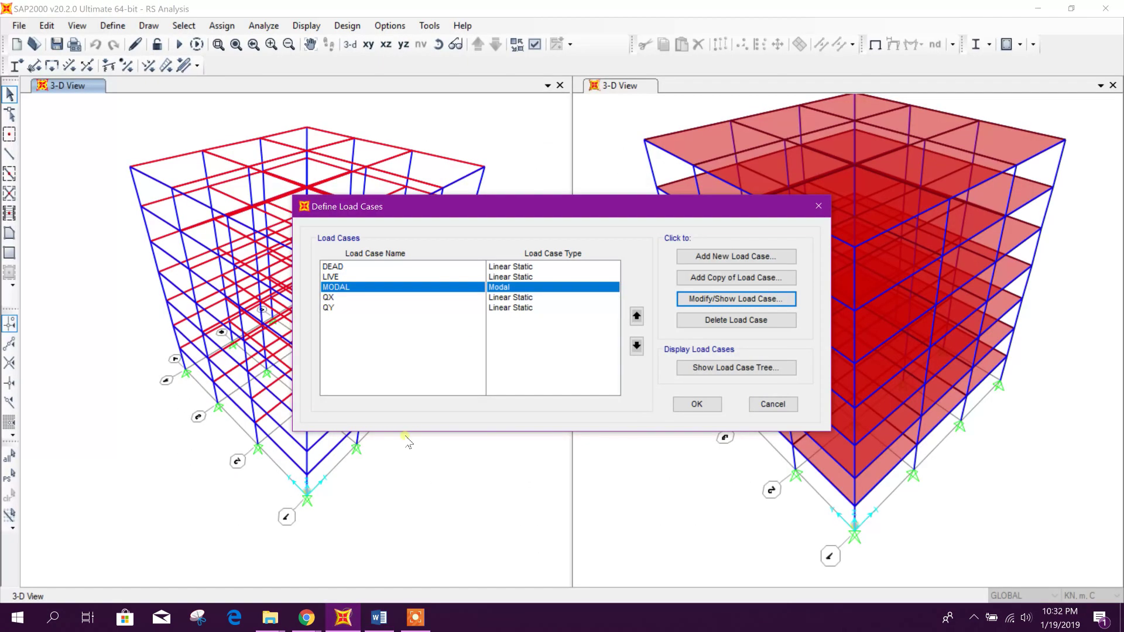
pyautogui.click(696, 404)
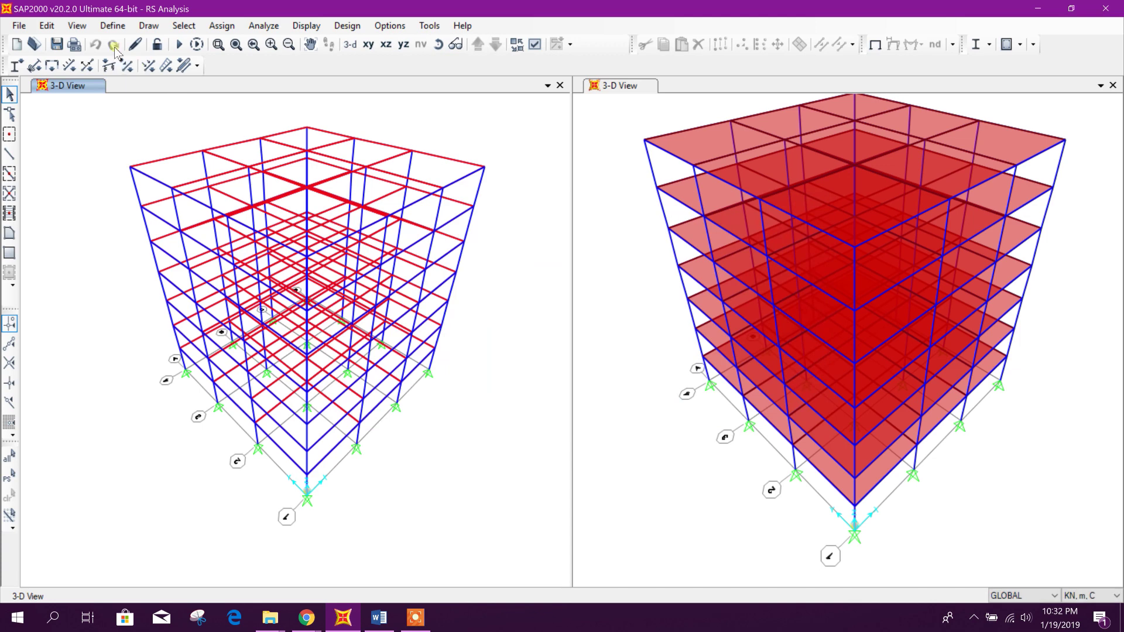
pyautogui.click(111, 26)
# Delete the old UBC97RS spectrum function and pick UBC 97 as the function type
pyautogui.moveTo(258, 240)
pyautogui.click(334, 241)
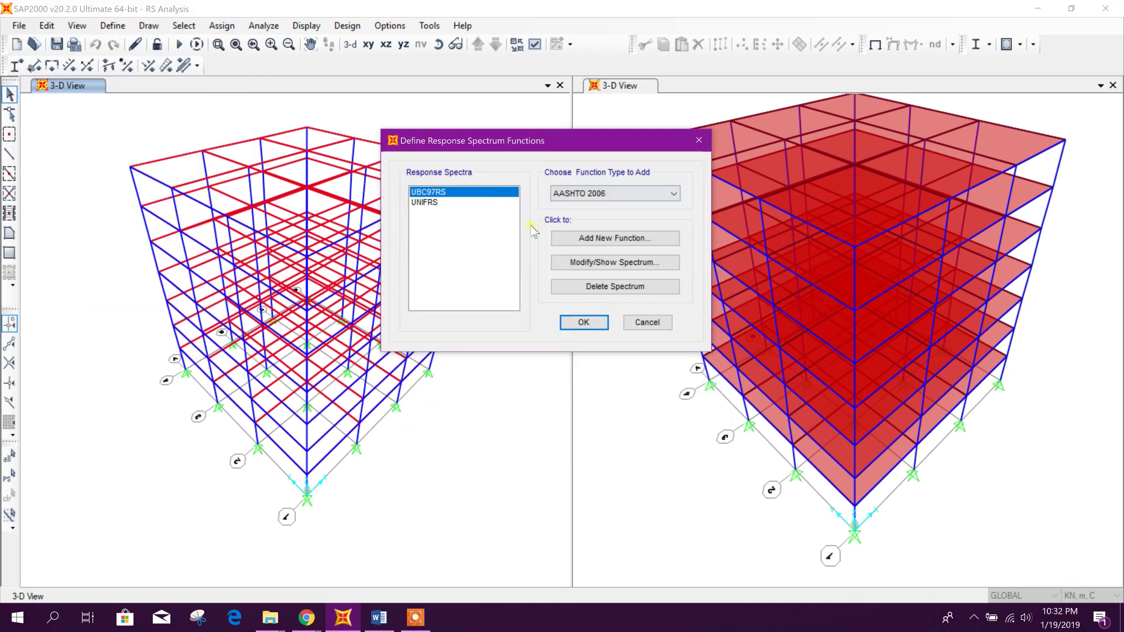
pyautogui.click(599, 287)
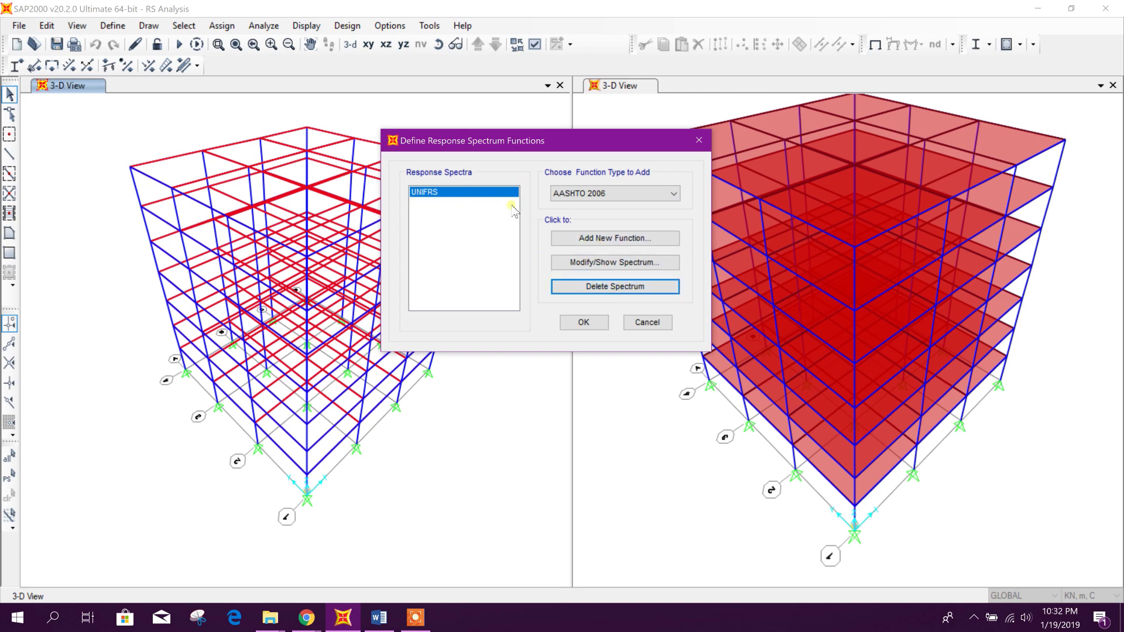
pyautogui.click(615, 193)
pyautogui.scroll(-2, 609, 486)
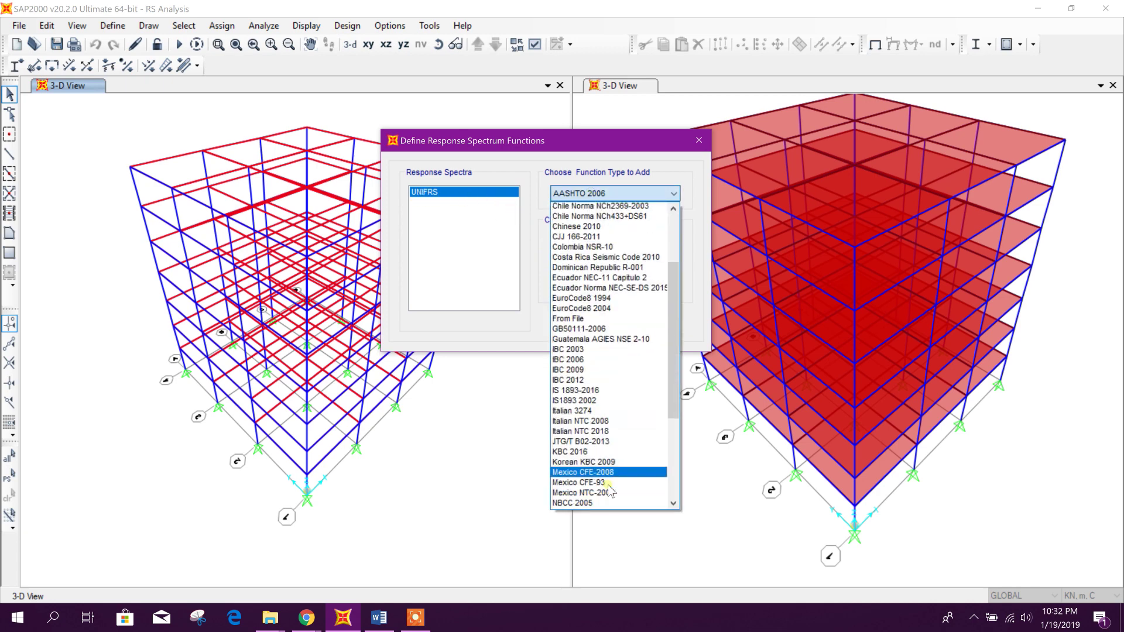
pyautogui.scroll(-6, 609, 491)
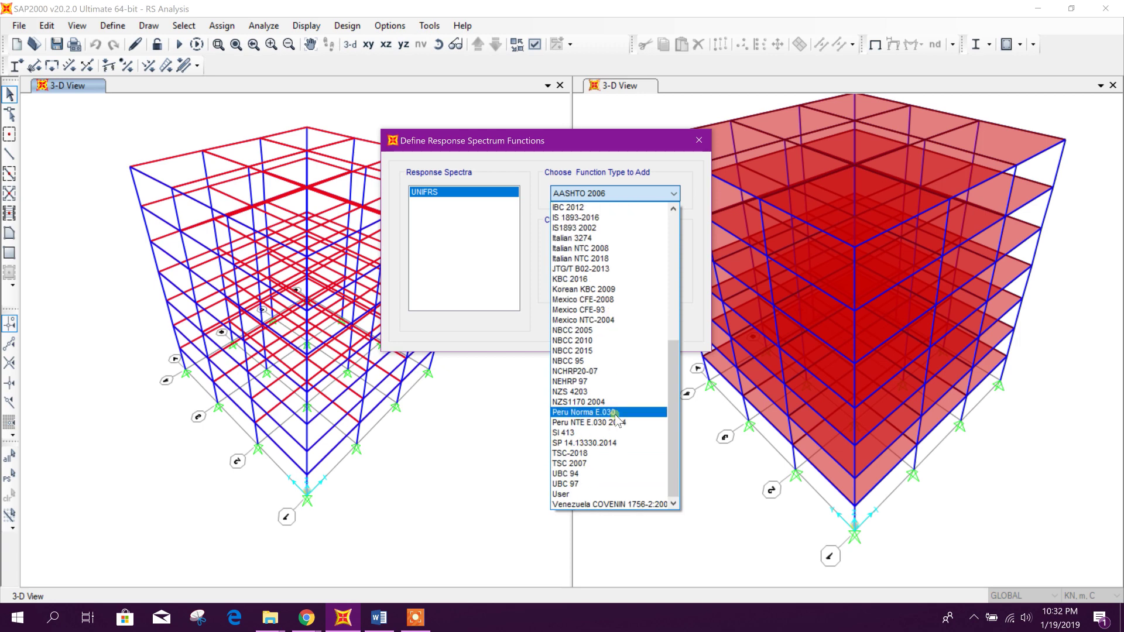
pyautogui.click(587, 483)
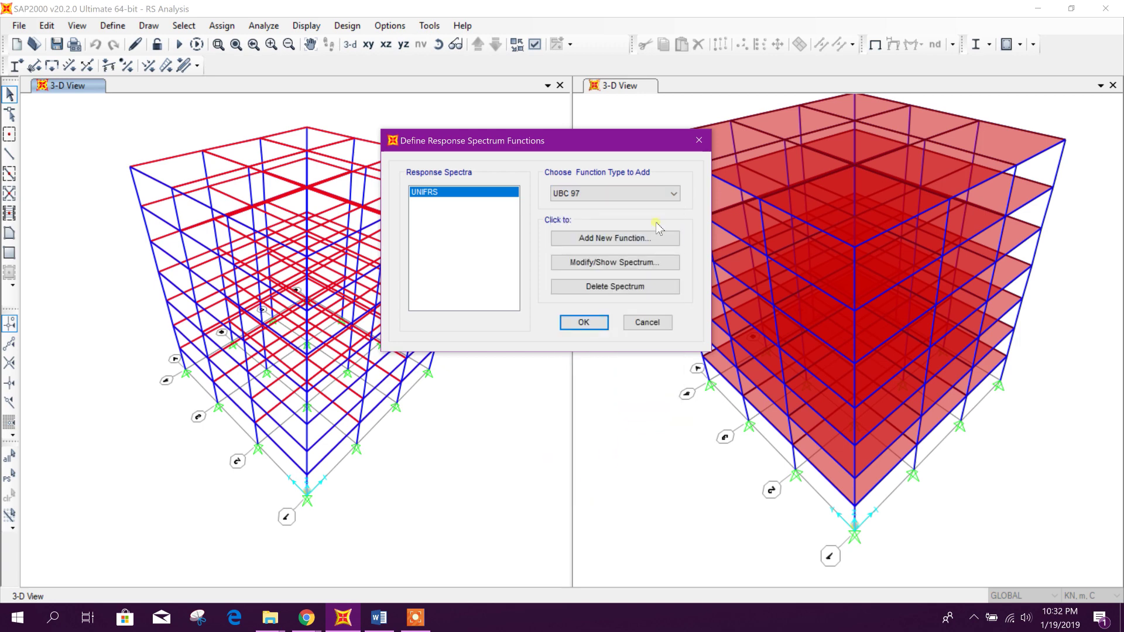
# Add a new UBC 97 response spectrum function named RSUBC97
pyautogui.click(641, 240)
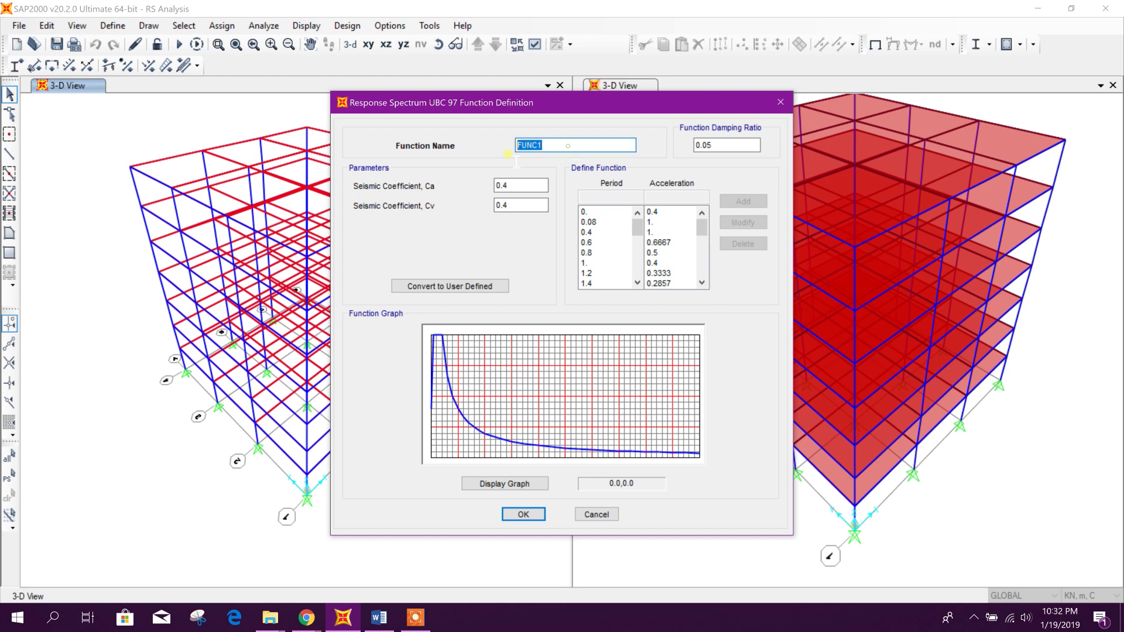
pyautogui.write('RSUBC97')
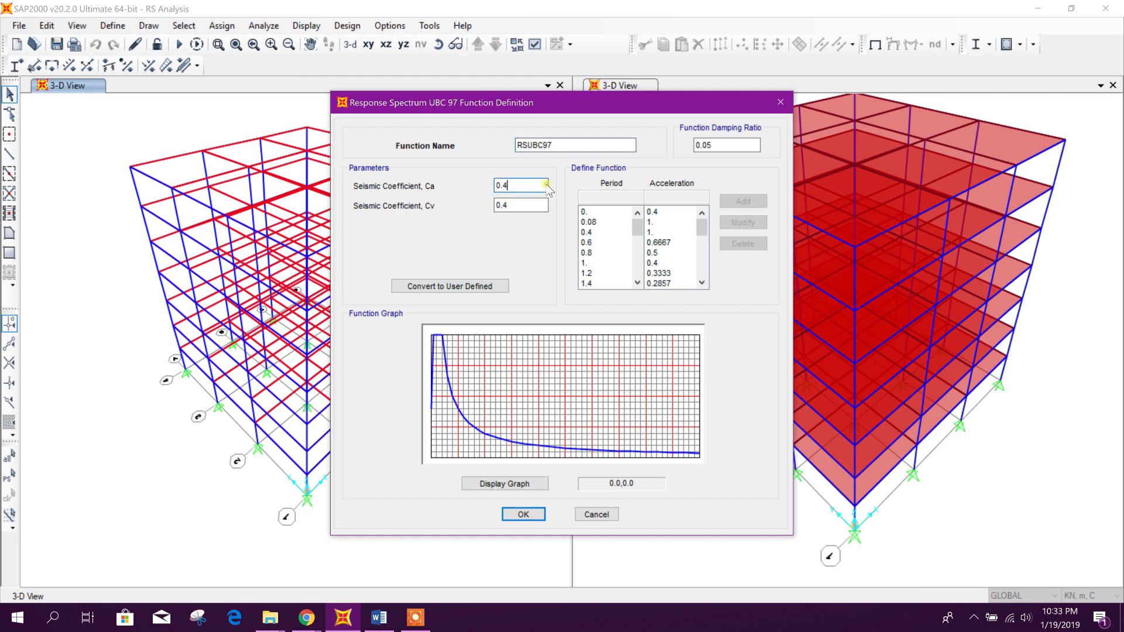
pyautogui.click(738, 146)
pyautogui.click(521, 186)
# Set RSUBC97's Ca to 0.36 and Cv to 0.54 from the Word notes and confirm
pyautogui.click(379, 618)
pyautogui.scroll(12, 620, 322)
pyautogui.scroll(-4, 752, 345)
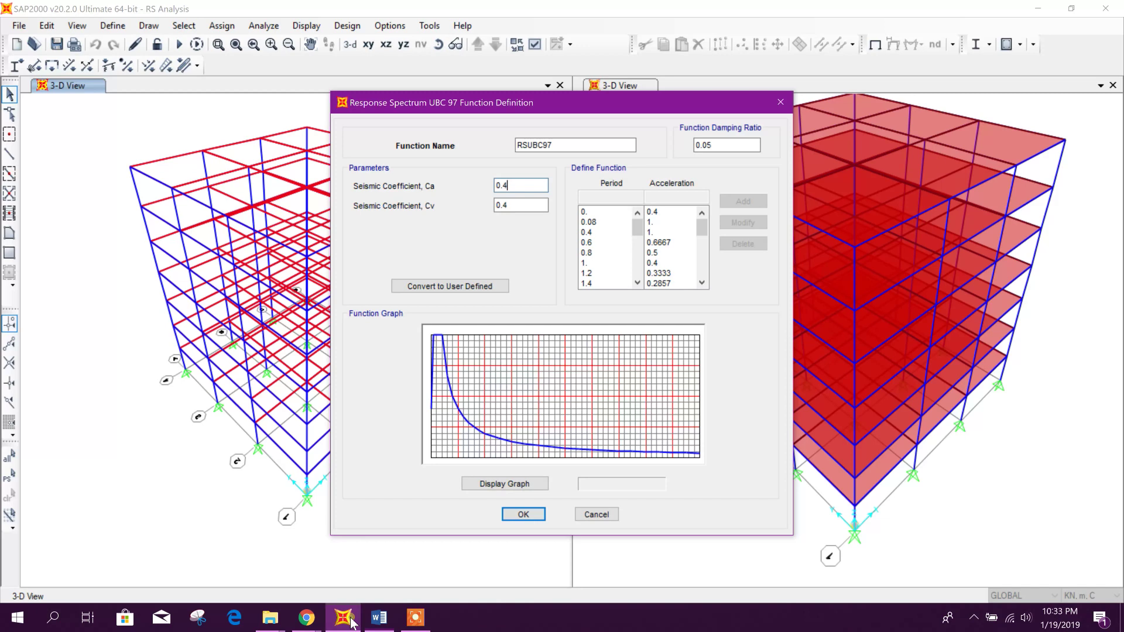
pyautogui.click(343, 618)
pyautogui.moveTo(515, 186); pyautogui.dragTo(504, 188)
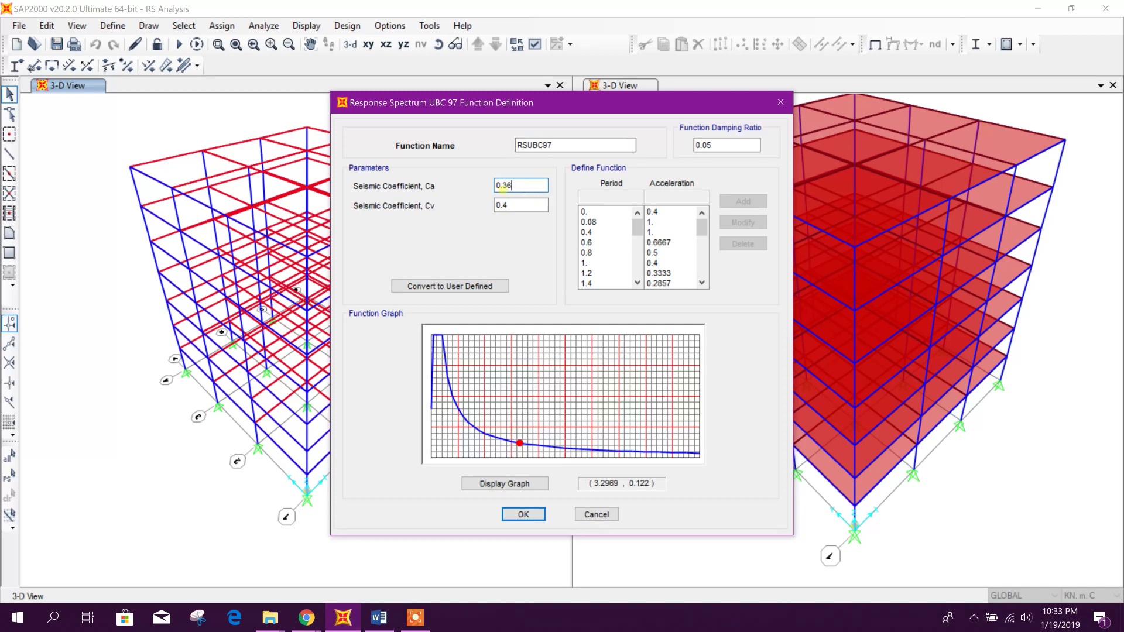
pyautogui.click(515, 206)
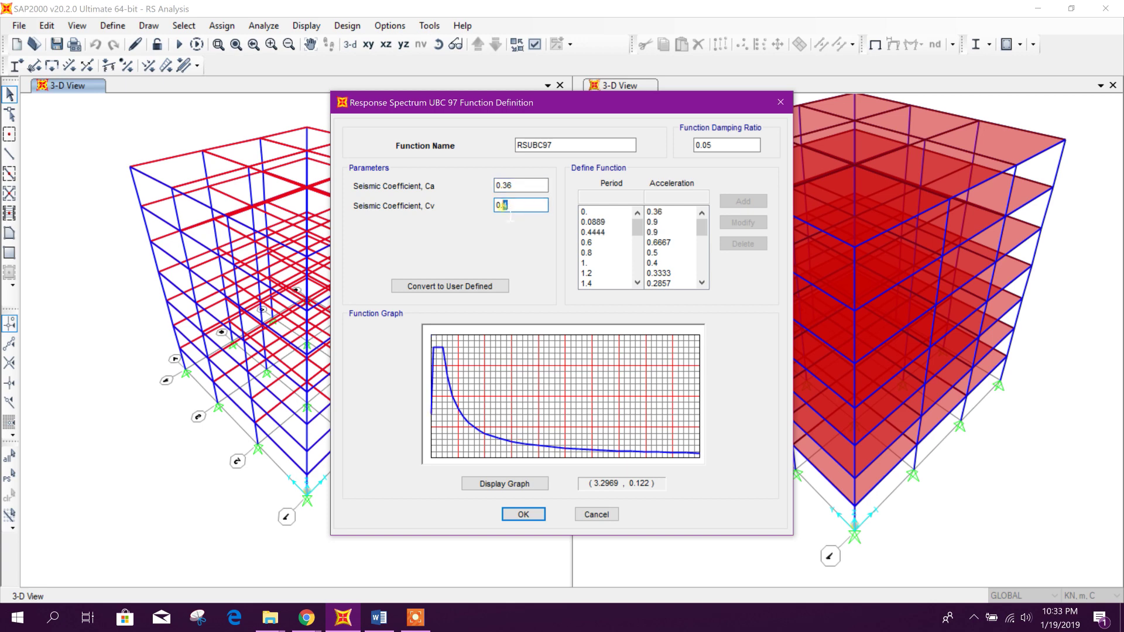
pyautogui.click(512, 186)
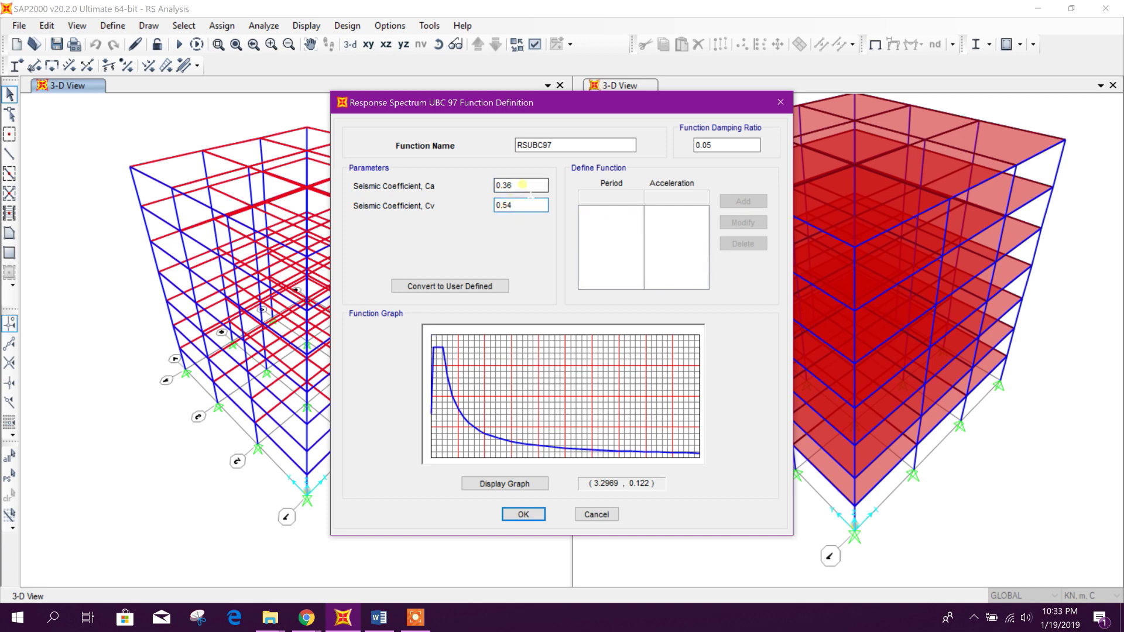
pyautogui.click(524, 515)
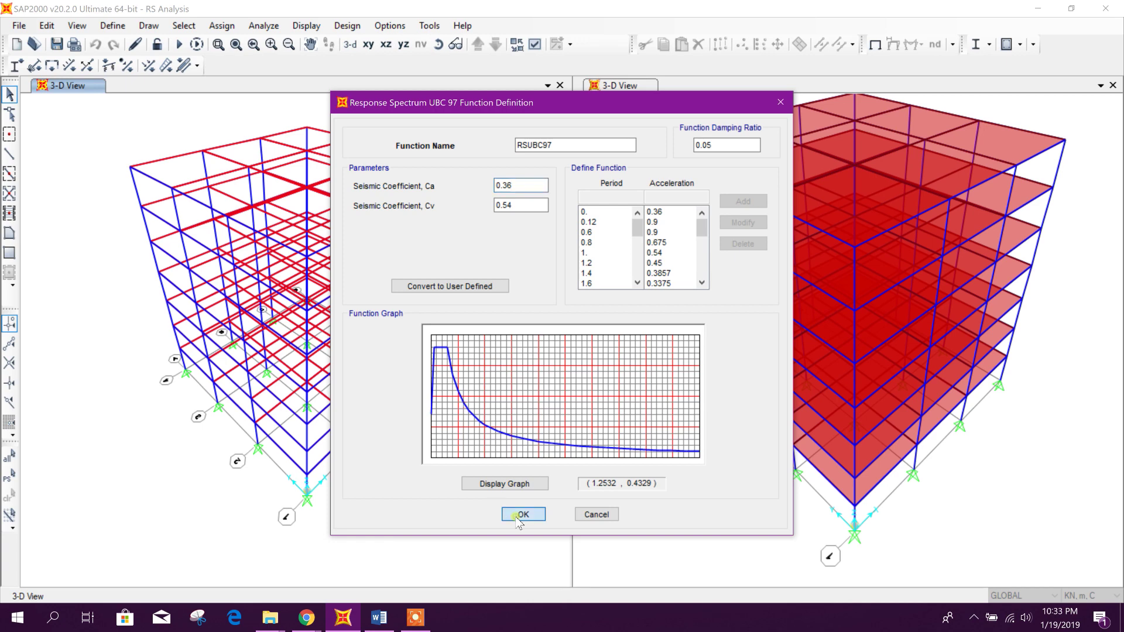
pyautogui.click(586, 323)
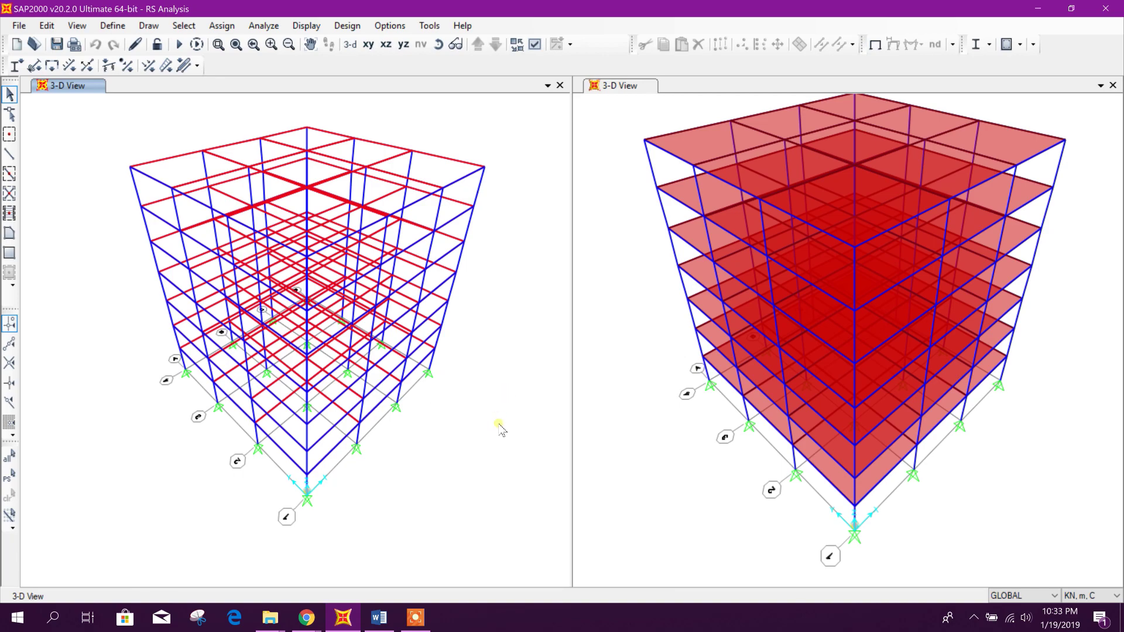
pyautogui.click(378, 618)
pyautogui.scroll(-10, 471, 449)
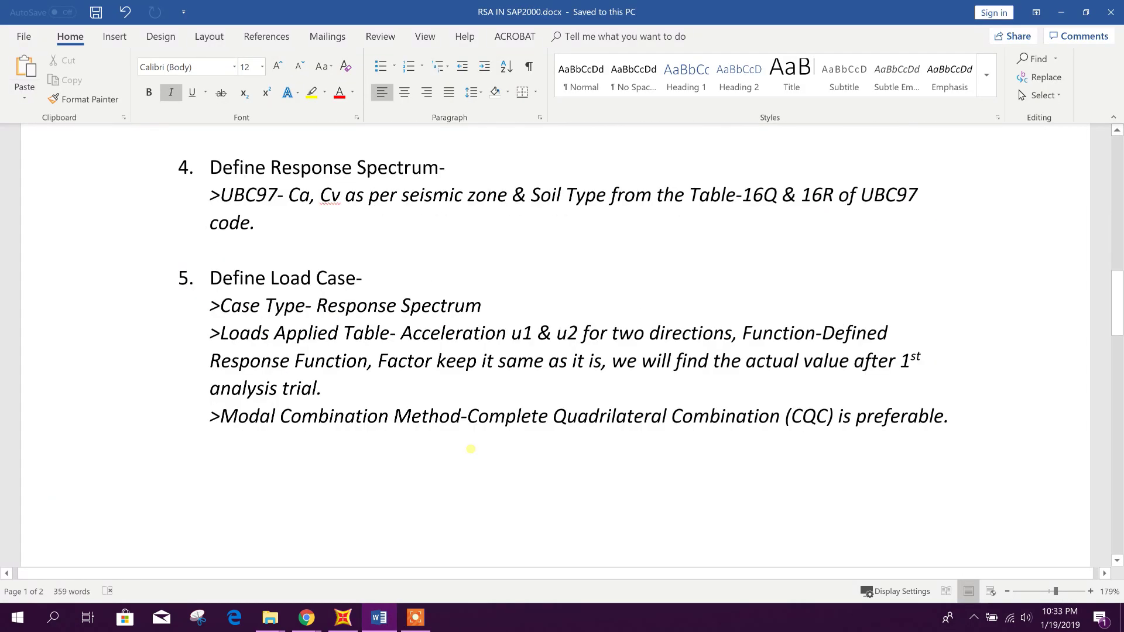
pyautogui.scroll(-14, 471, 449)
pyautogui.scroll(7, 469, 444)
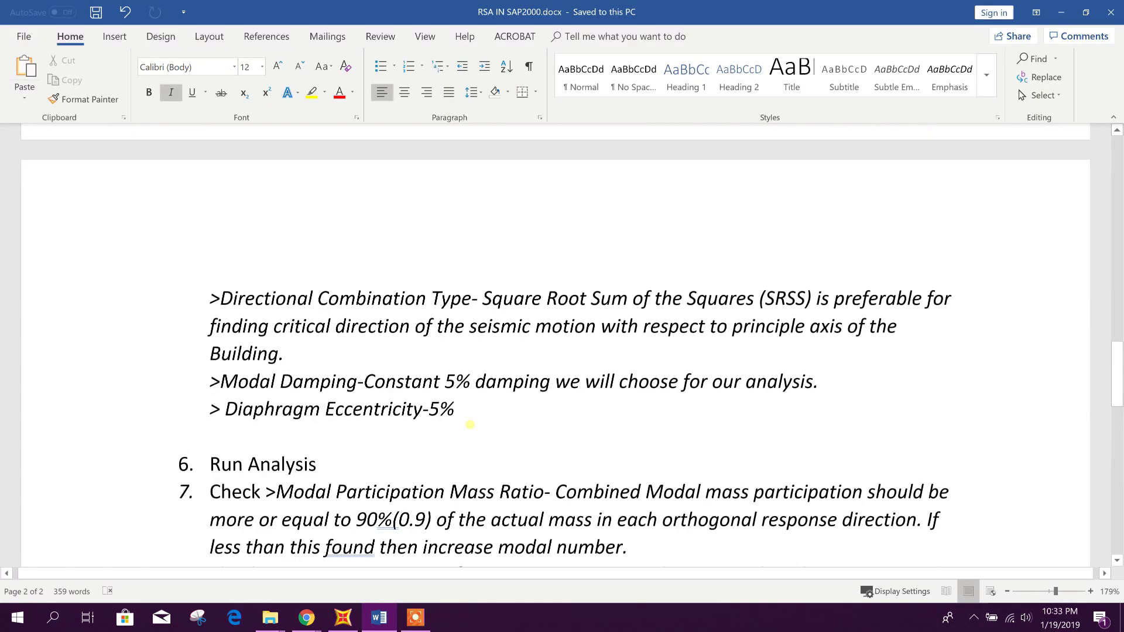
pyautogui.scroll(10, 470, 425)
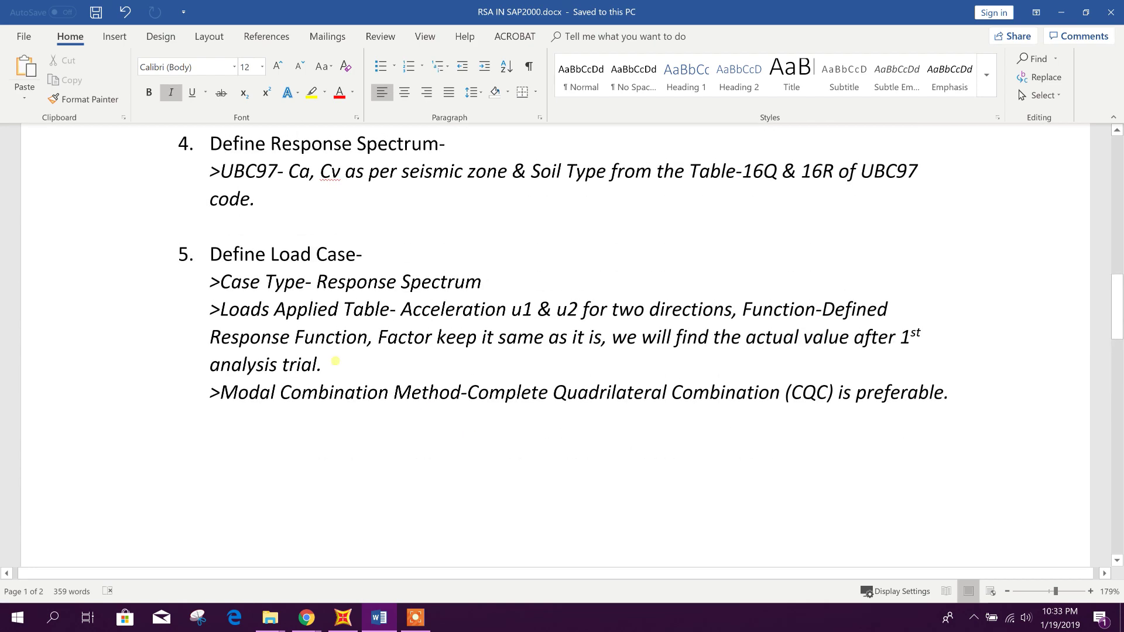
pyautogui.click(1061, 12)
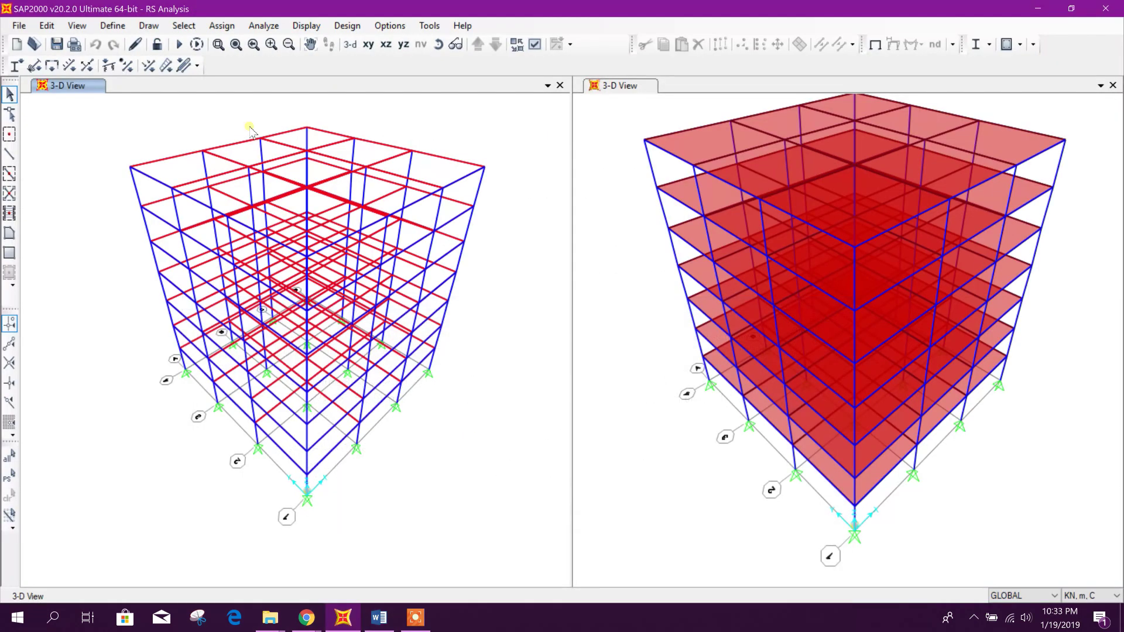
# Add a new load case named RS with type Response Spectrum
pyautogui.click(112, 25)
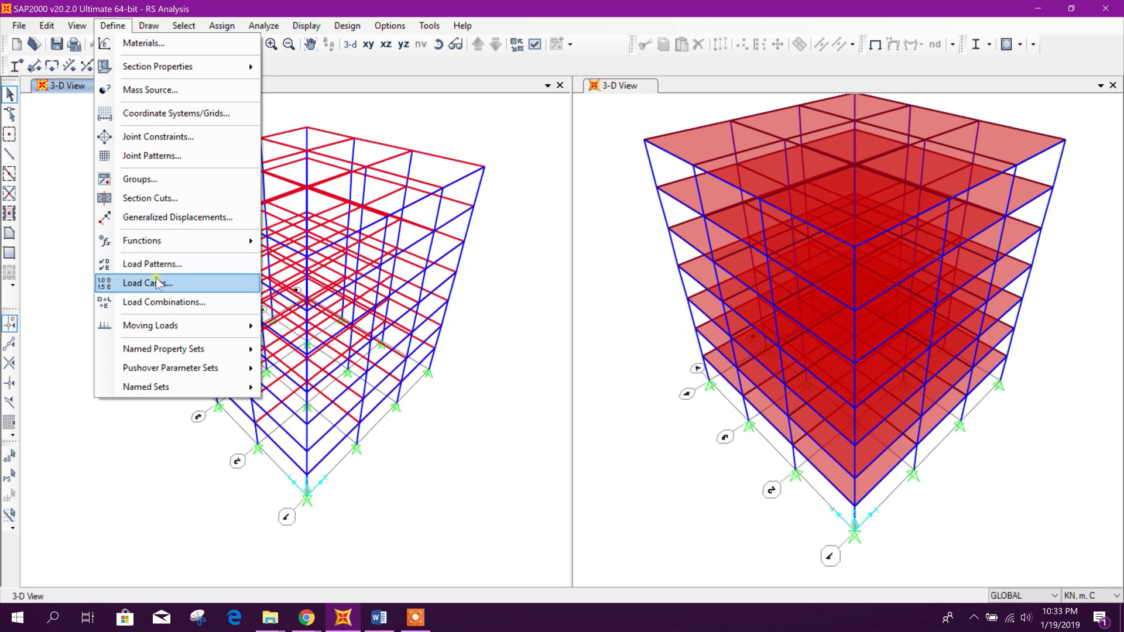
pyautogui.click(193, 283)
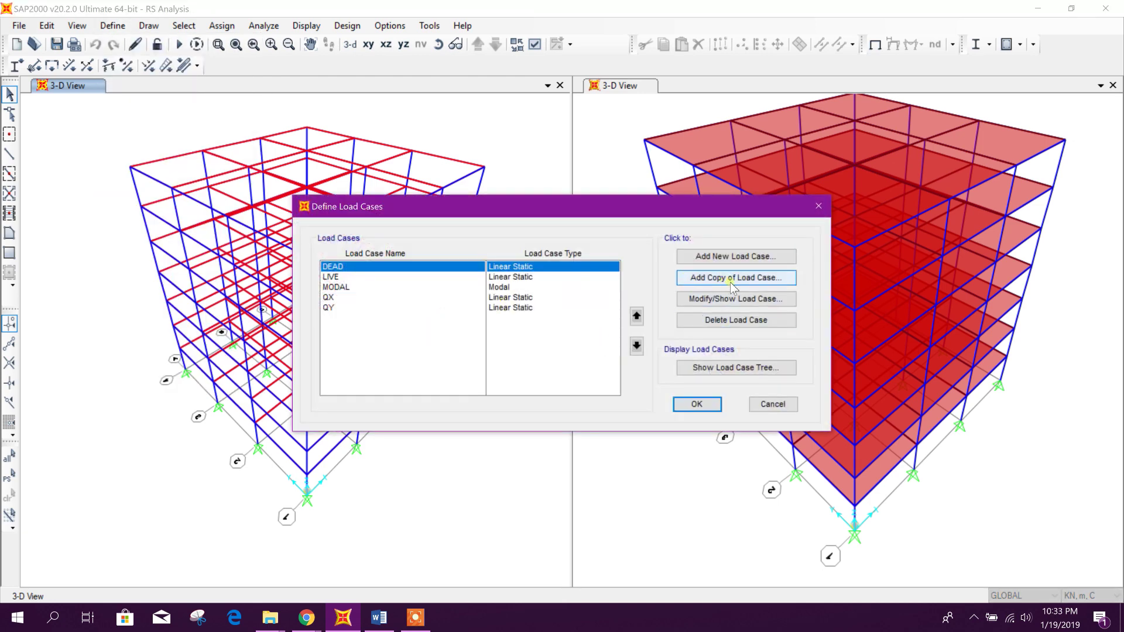
pyautogui.click(726, 257)
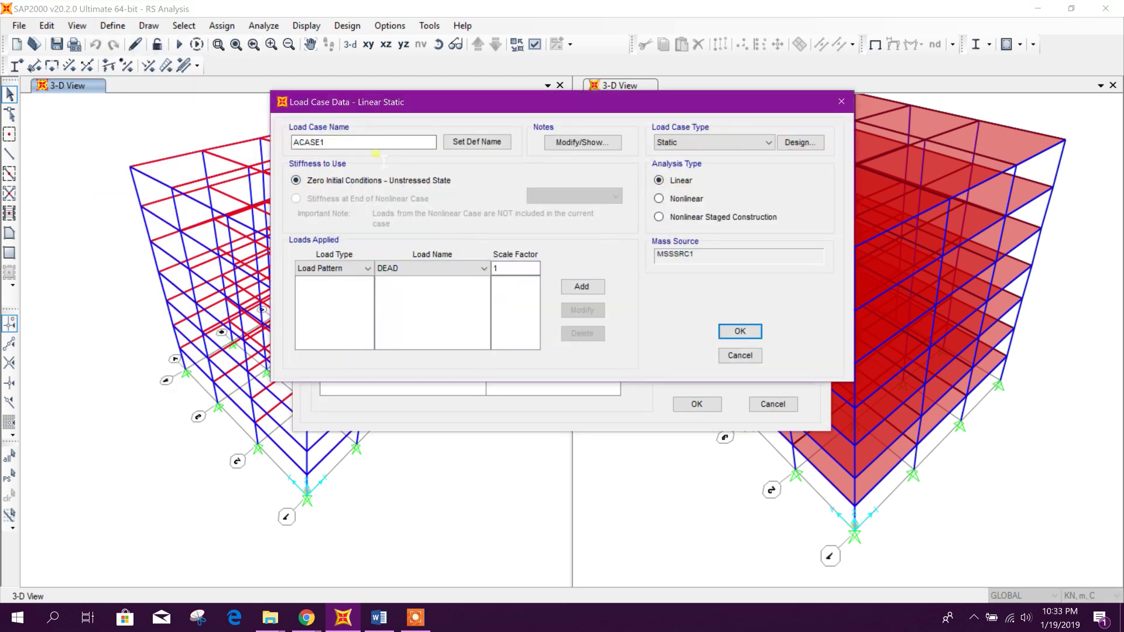
pyautogui.write('RS')
pyautogui.click(722, 145)
pyautogui.click(715, 188)
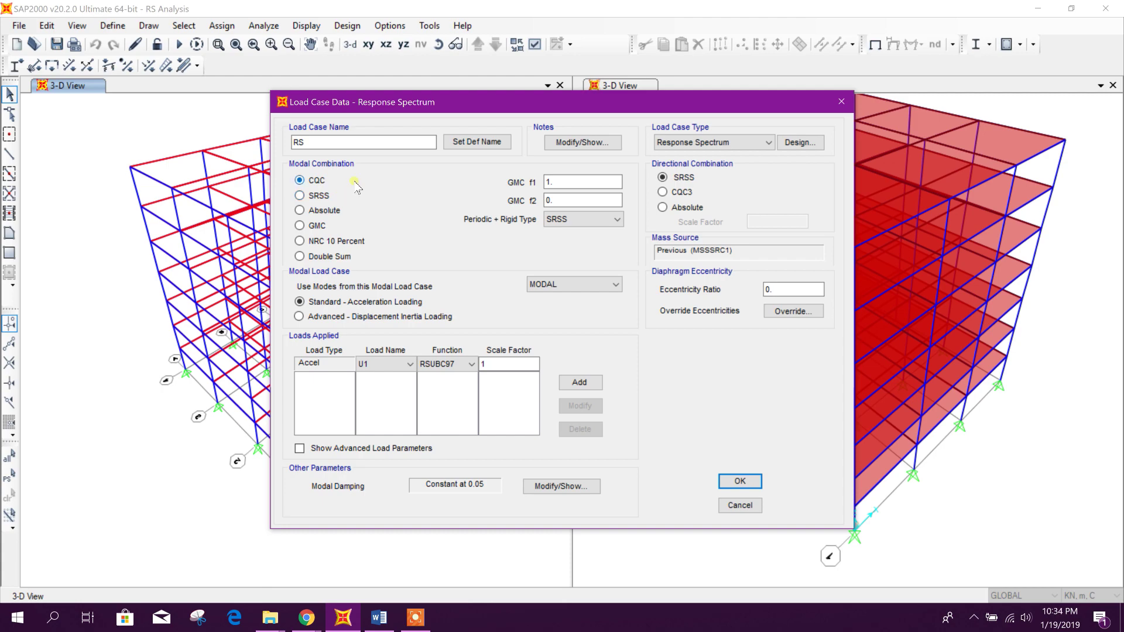
pyautogui.click(379, 617)
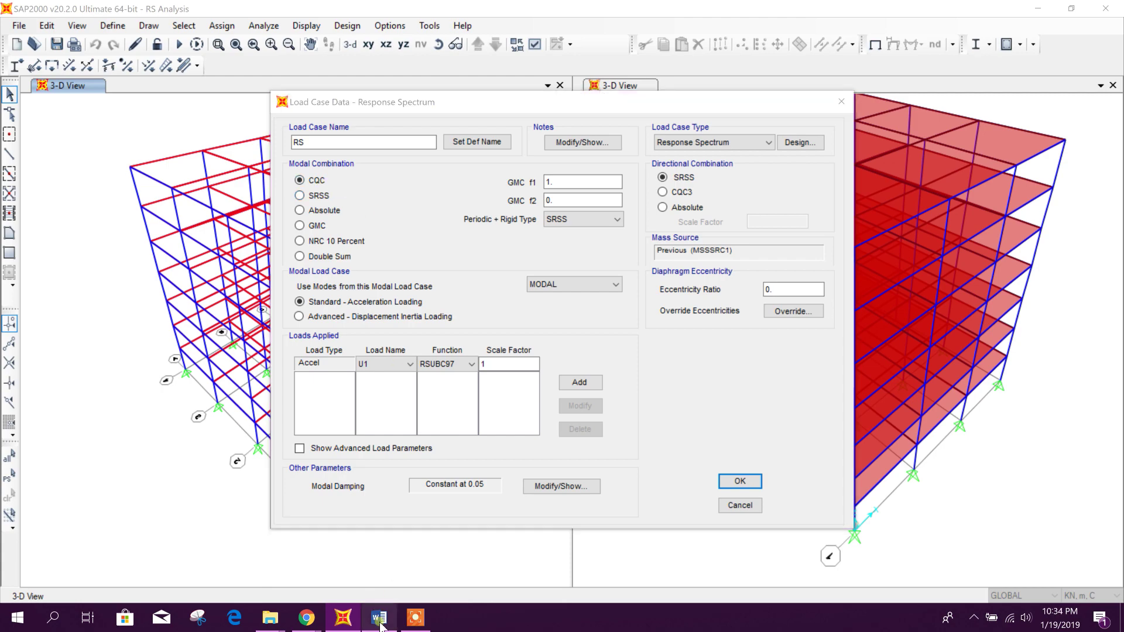
pyautogui.scroll(2, 466, 399)
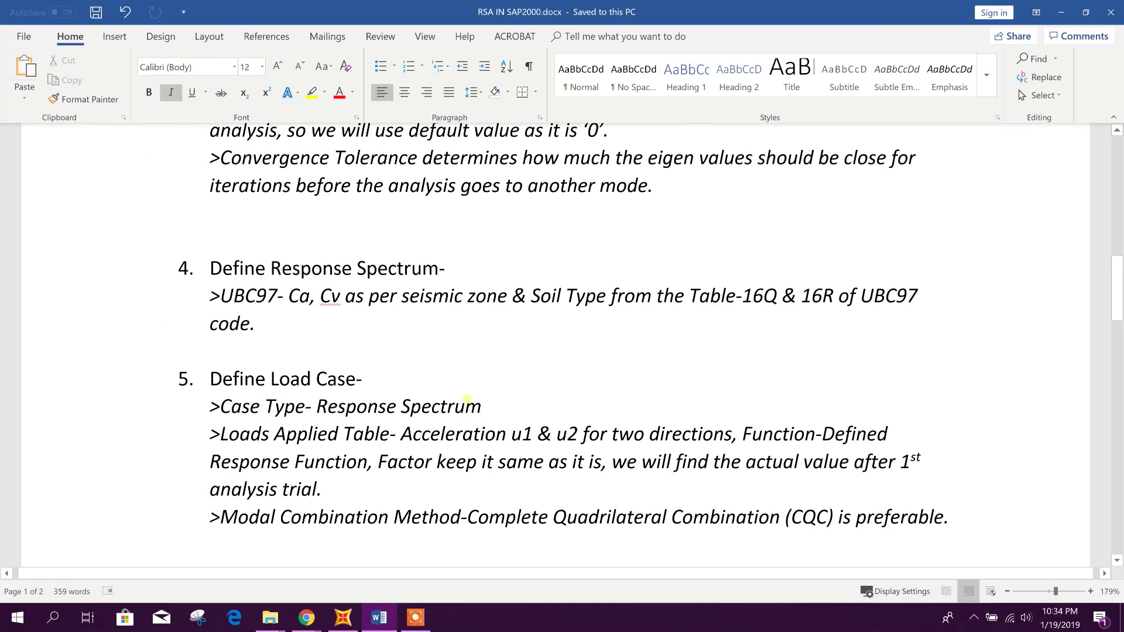
pyautogui.scroll(-3, 466, 400)
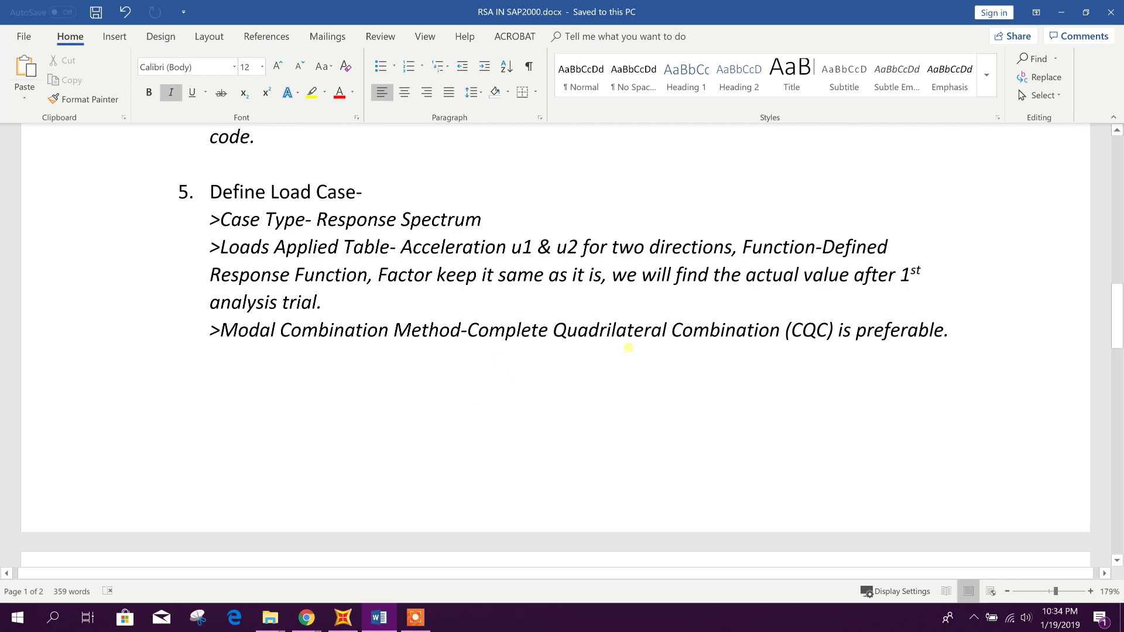
pyautogui.scroll(-6, 475, 492)
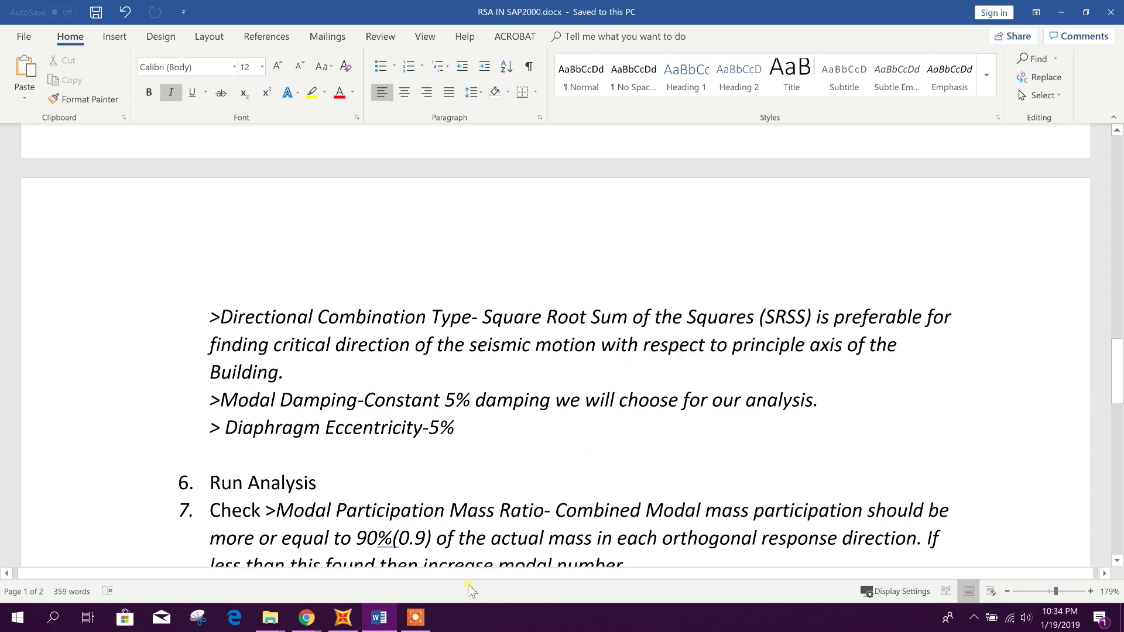
pyautogui.click(343, 618)
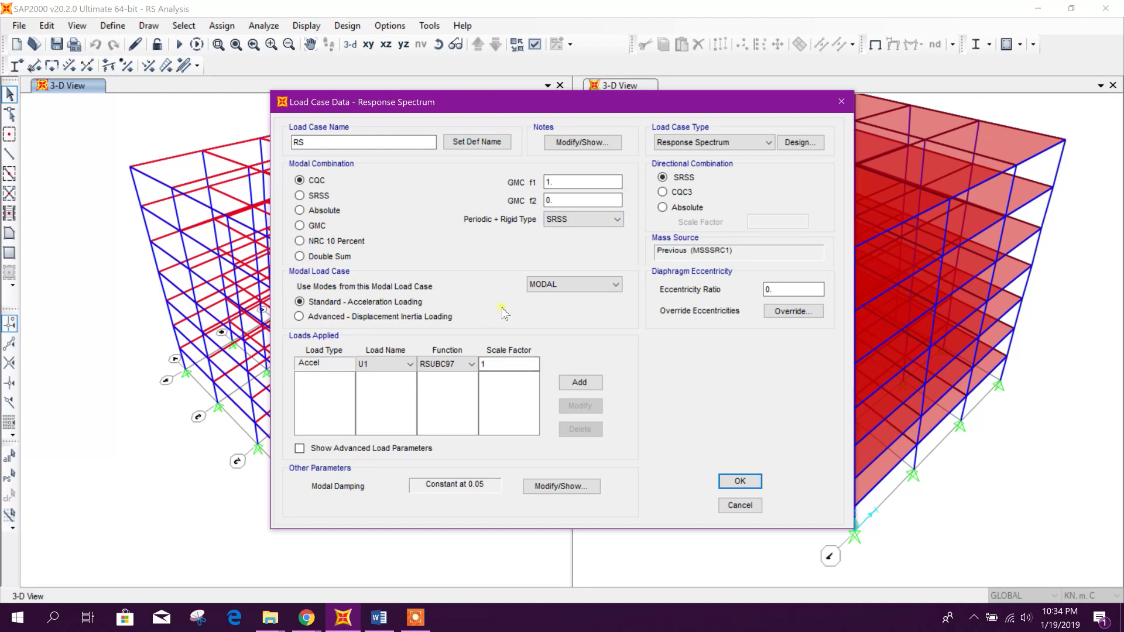
# Add a U1 acceleration using RSUBC97 at scale factor 1, with modes from MODAL
pyautogui.click(574, 284)
pyautogui.click(562, 294)
pyautogui.click(381, 364)
pyautogui.click(384, 381)
pyautogui.click(448, 364)
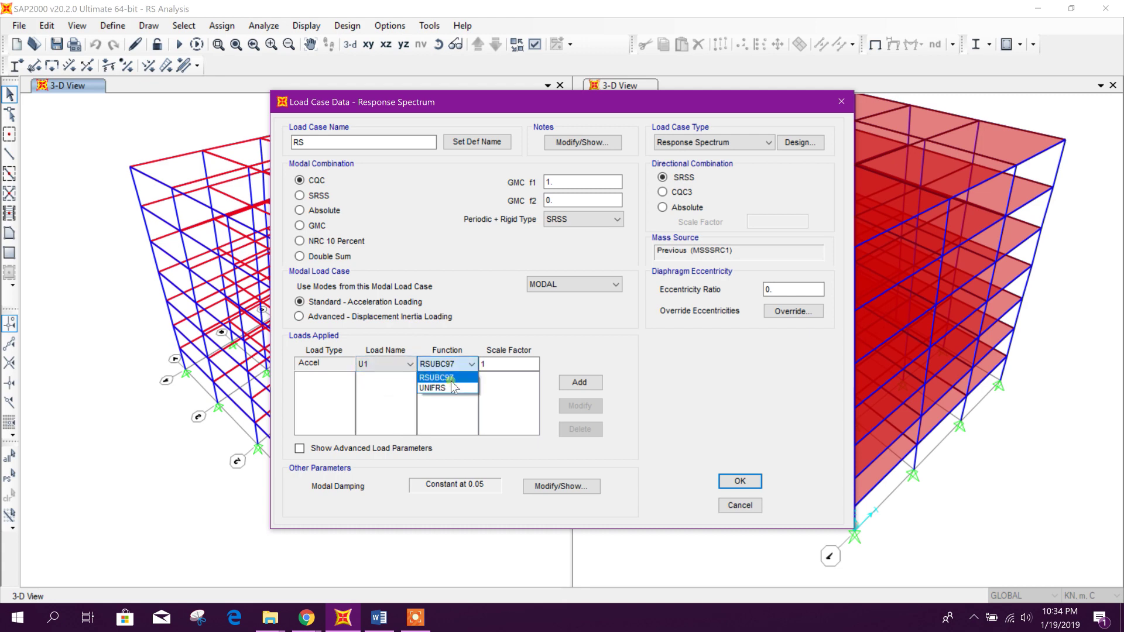
pyautogui.click(457, 381)
pyautogui.click(496, 366)
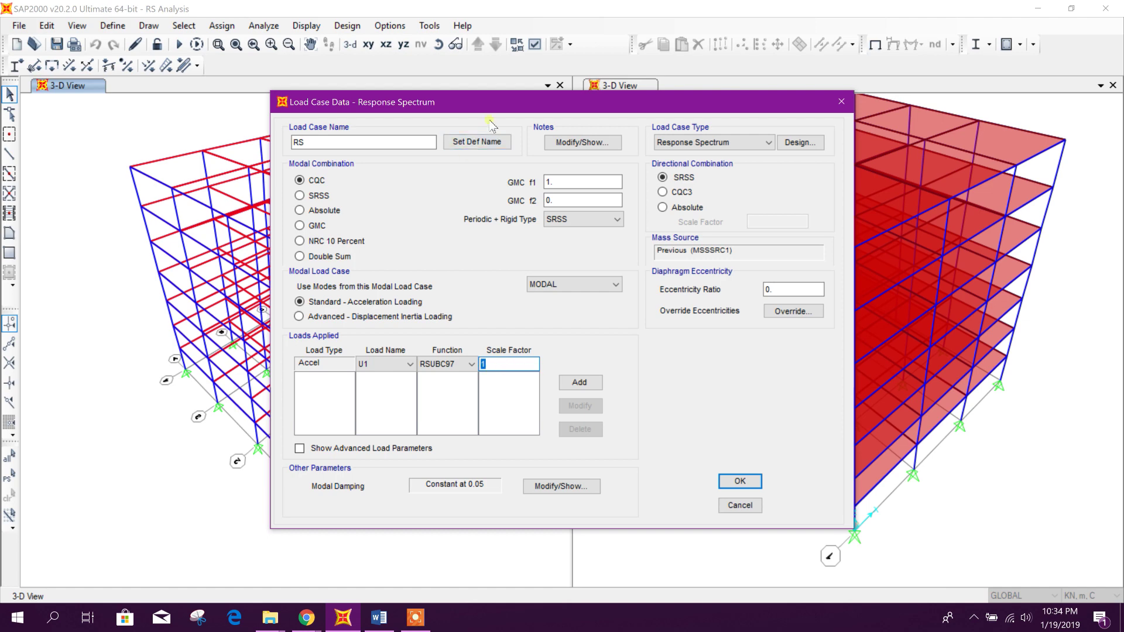
pyautogui.moveTo(463, 103); pyautogui.dragTo(448, 83)
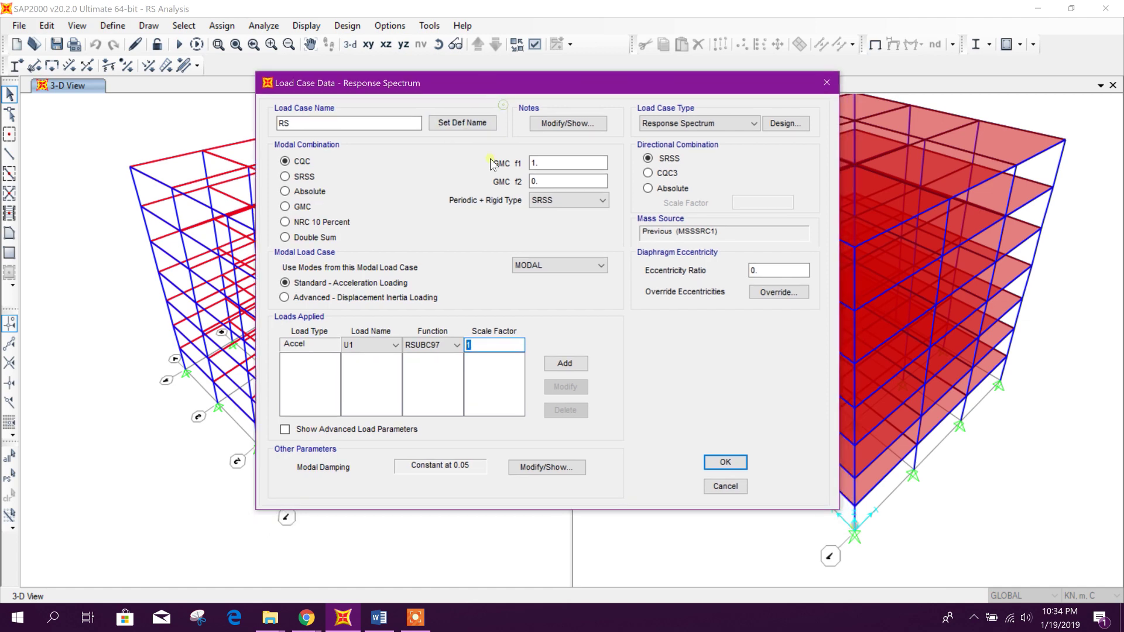
pyautogui.click(561, 363)
# Add a second acceleration in the U2 direction with RSUBC97 at scale 1
pyautogui.click(388, 345)
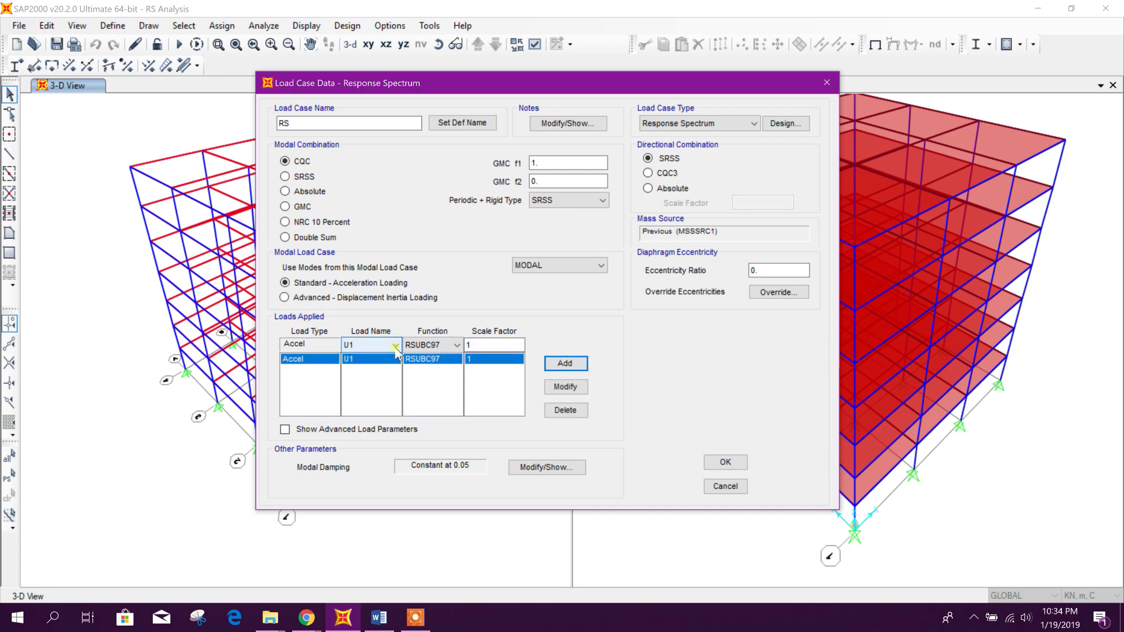
pyautogui.click(370, 370)
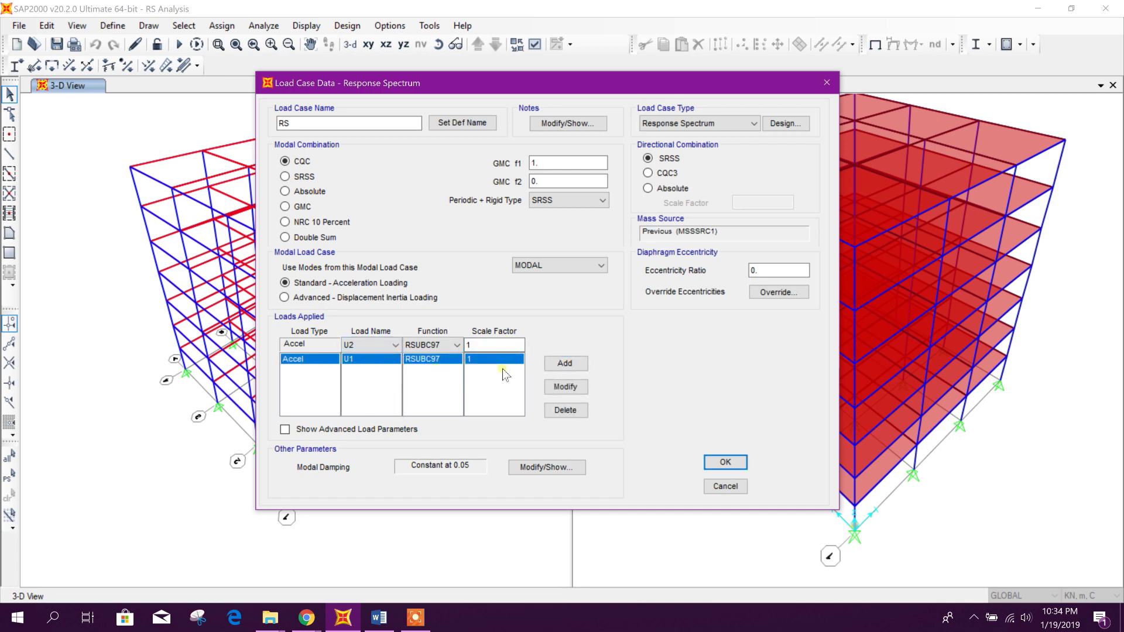
pyautogui.click(562, 365)
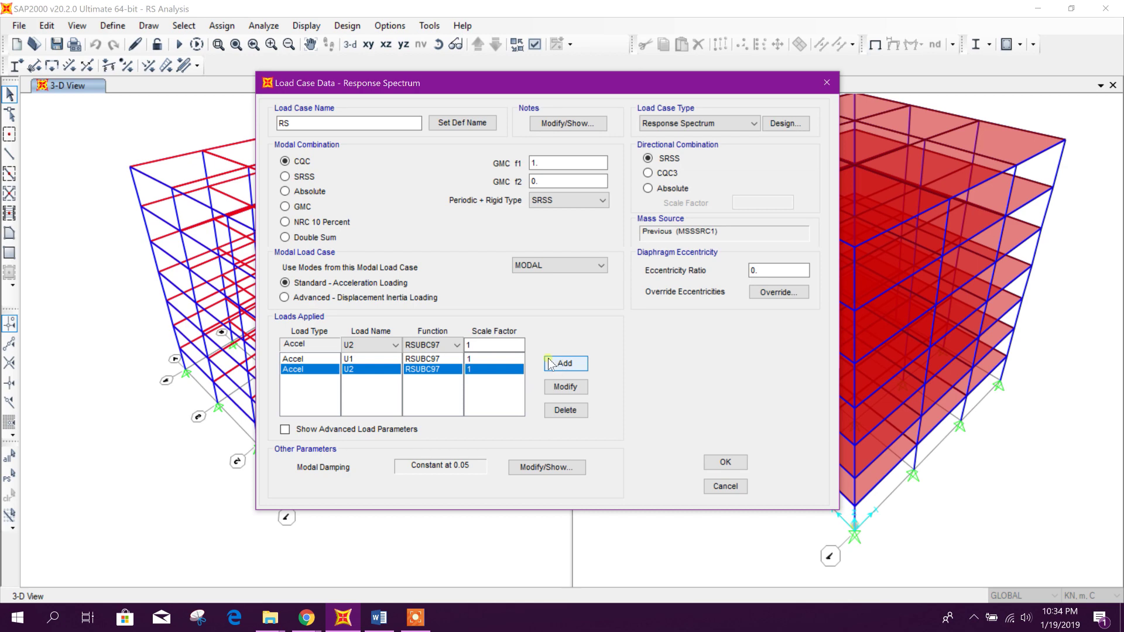
# Keep constant 0.05 modal damping, set the RS diaphragm eccentricity ratio to 0.05, and save the case
pyautogui.click(546, 468)
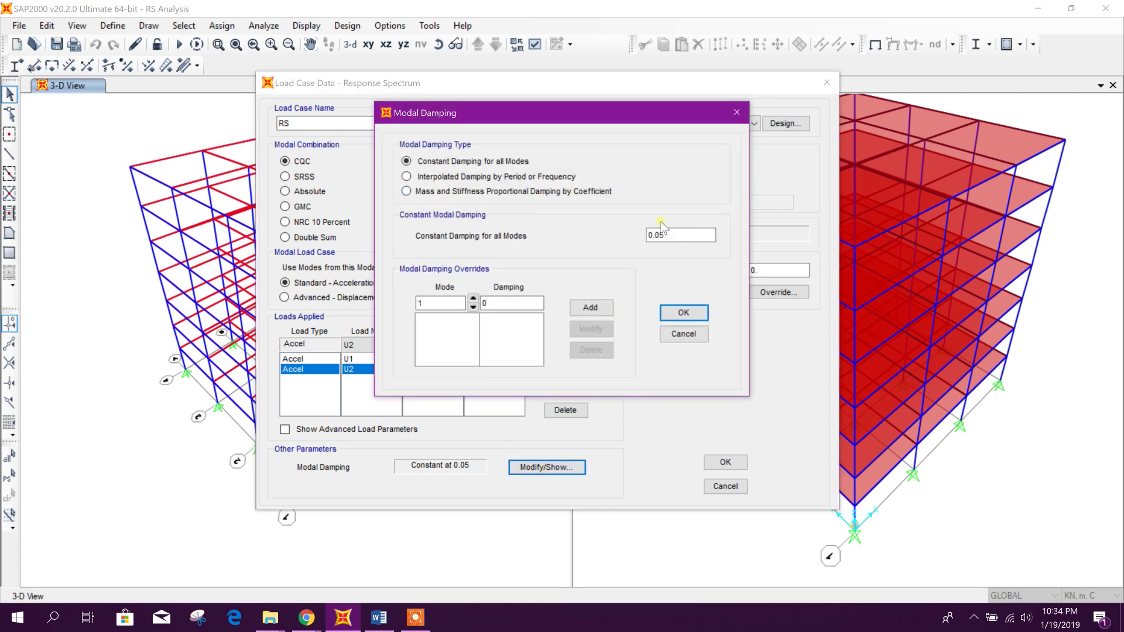
pyautogui.click(686, 313)
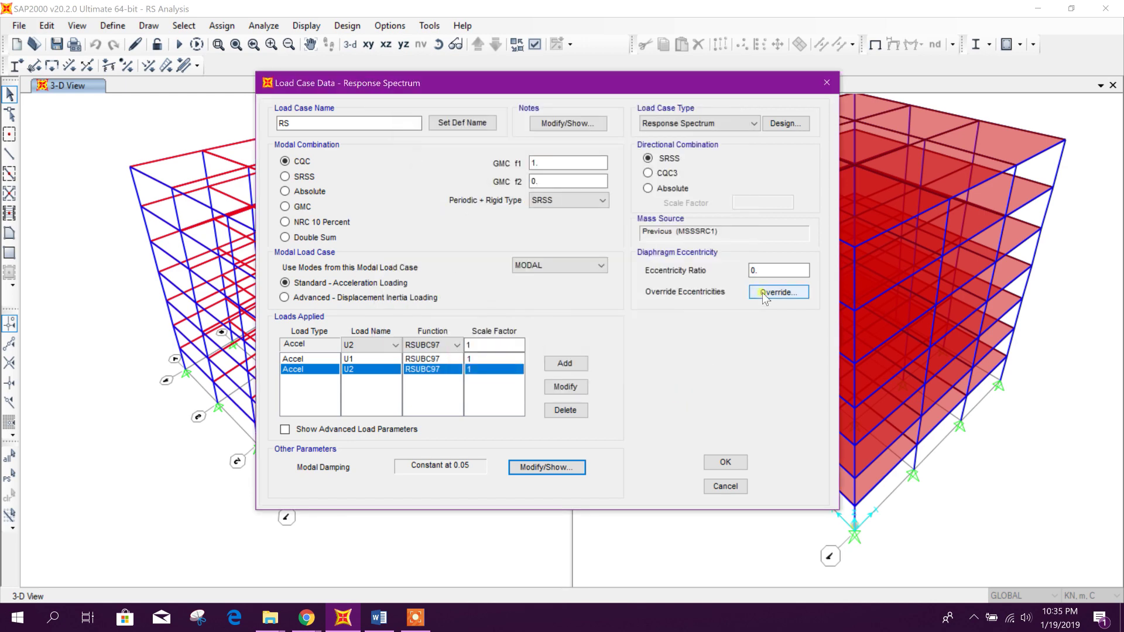
pyautogui.click(782, 271)
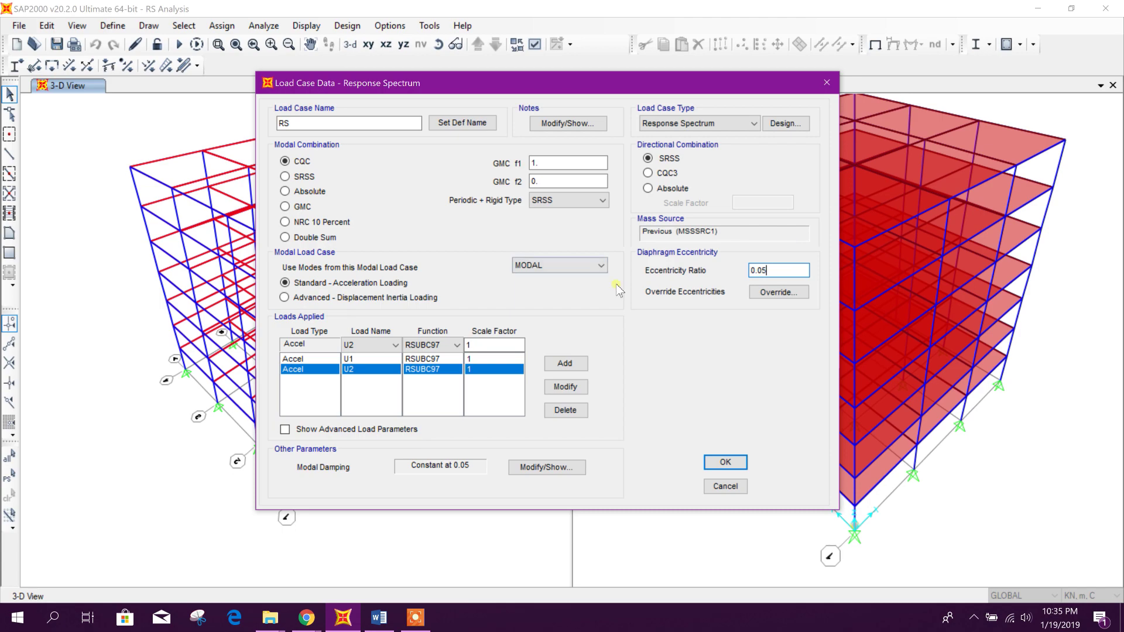
pyautogui.click(379, 618)
pyautogui.scroll(-2, 495, 351)
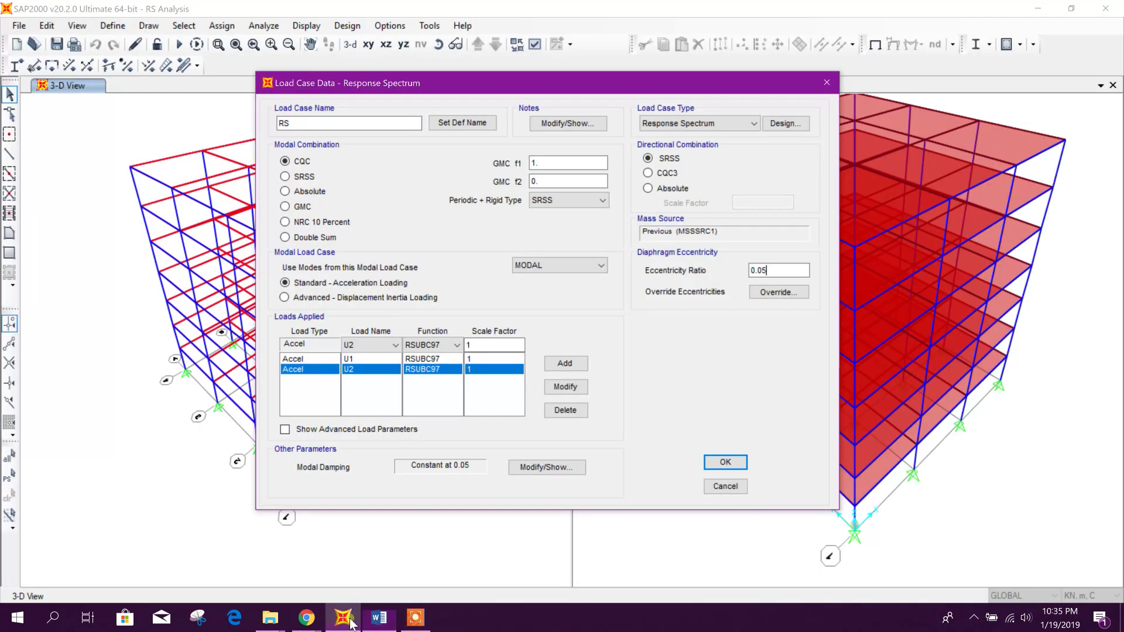
pyautogui.click(342, 618)
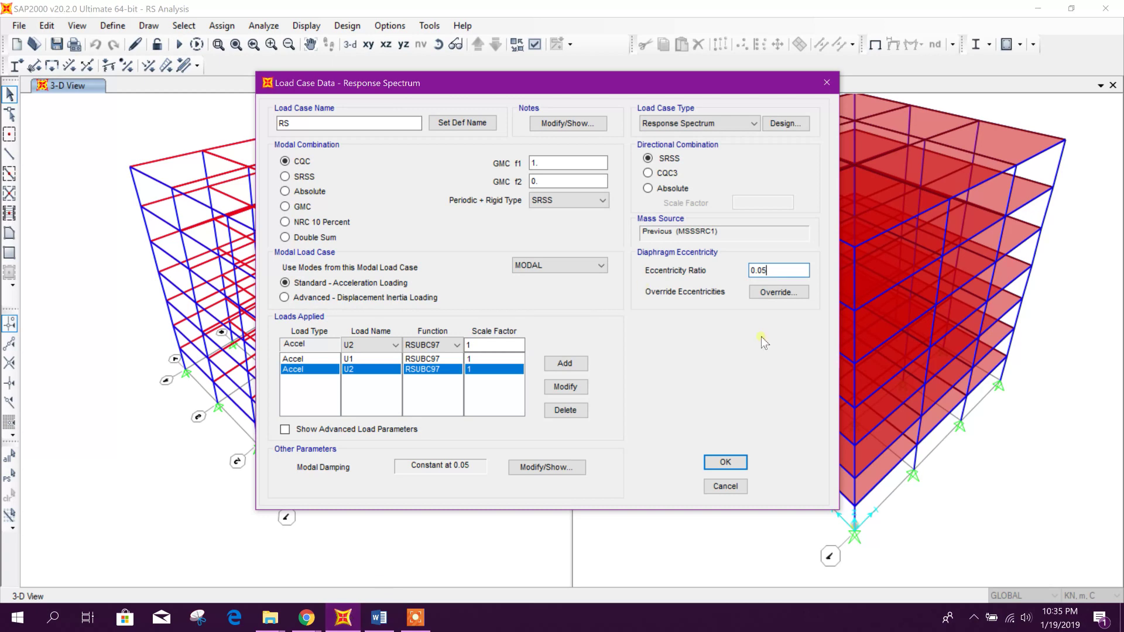
pyautogui.click(726, 463)
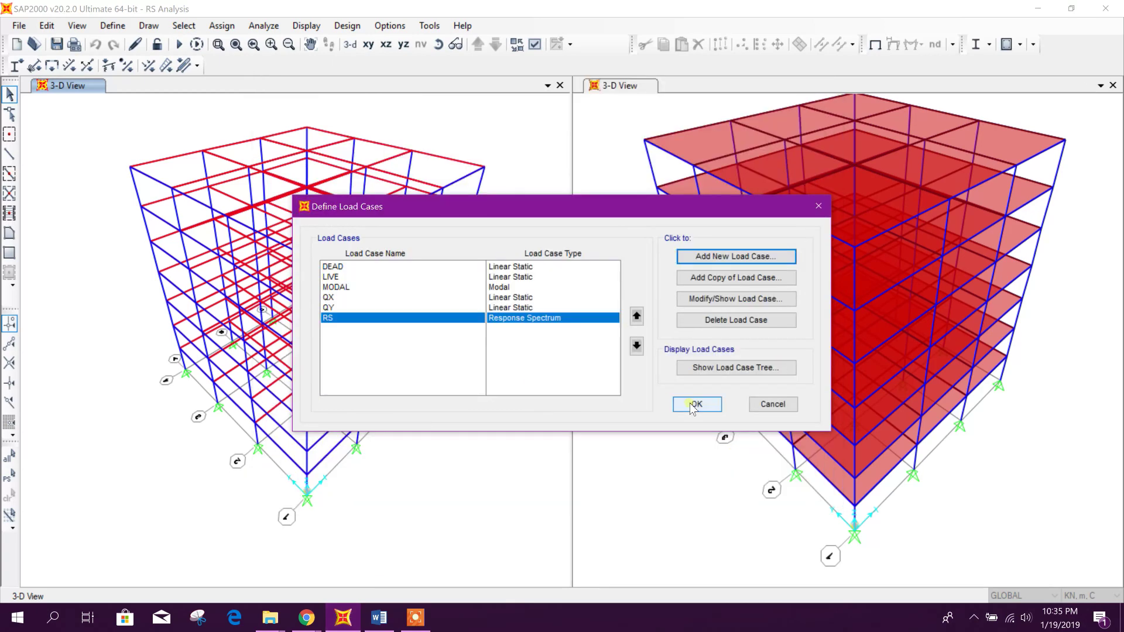
# Run the analysis for all six defined load cases, including MODAL and RS
pyautogui.click(694, 404)
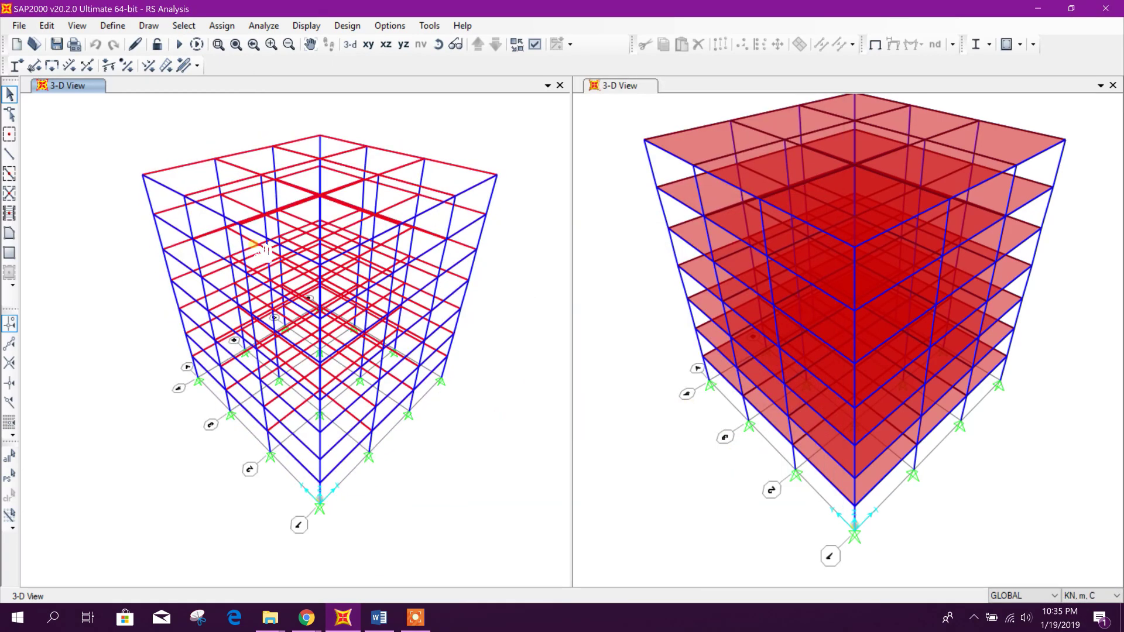
pyautogui.click(179, 44)
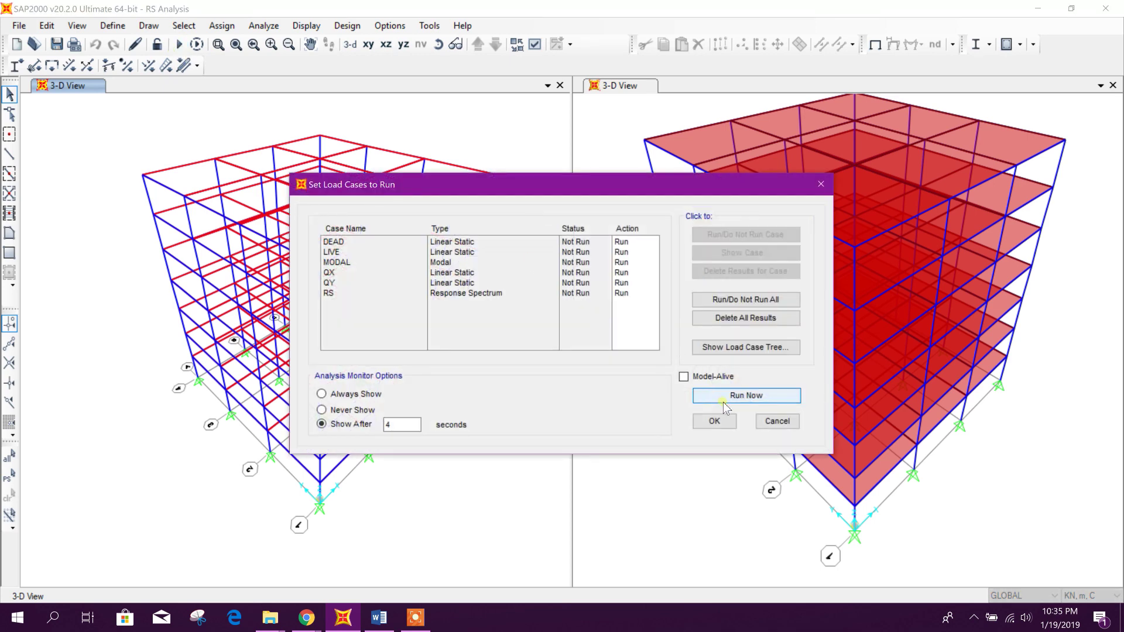
pyautogui.click(724, 404)
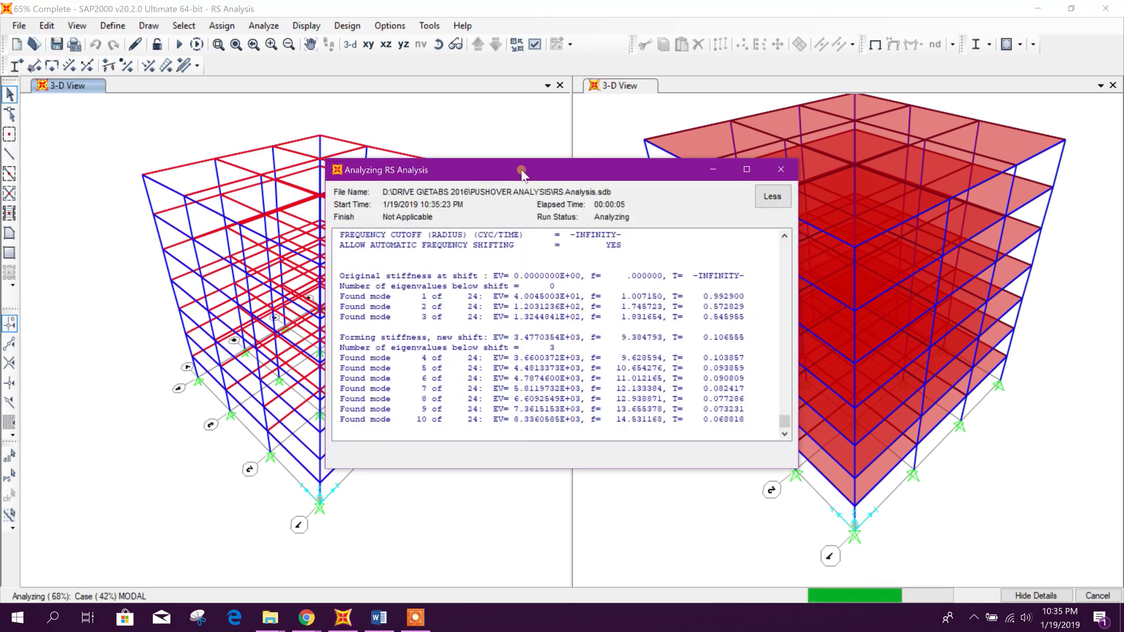
pyautogui.moveTo(492, 170); pyautogui.dragTo(433, 164)
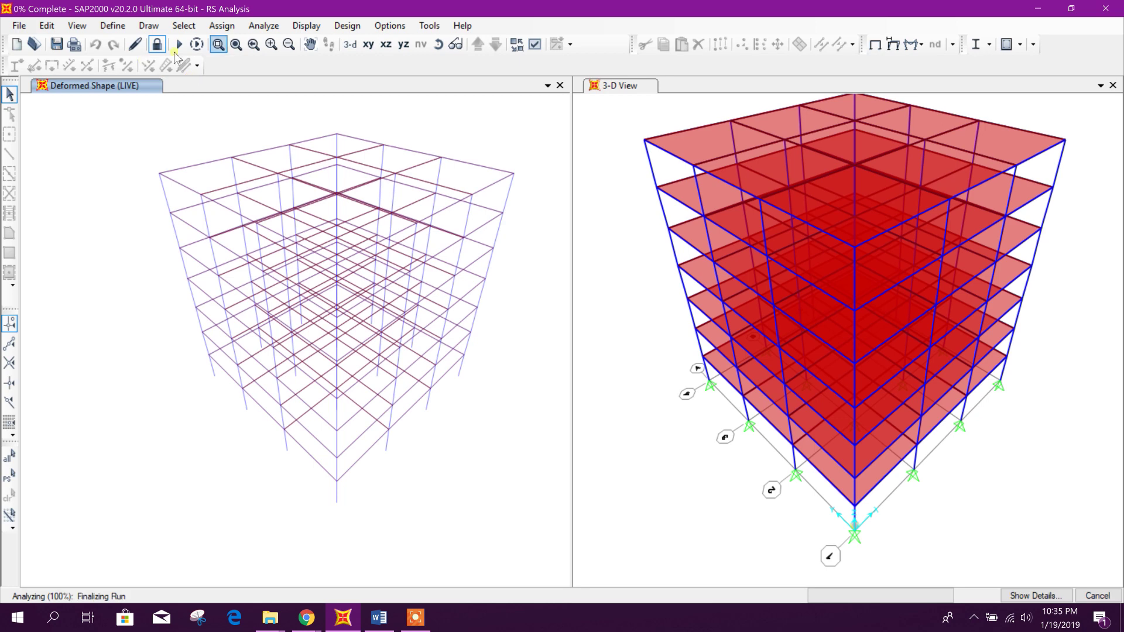
# Bring up the Show Tables chooser from the Display menu
pyautogui.click(305, 26)
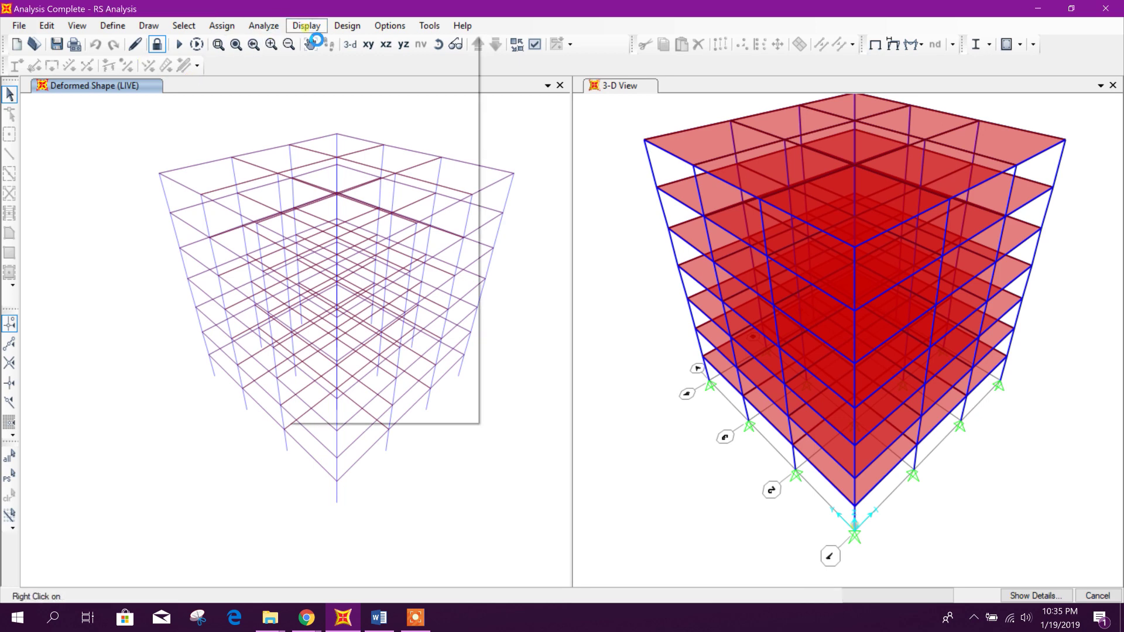
pyautogui.click(304, 26)
pyautogui.click(305, 27)
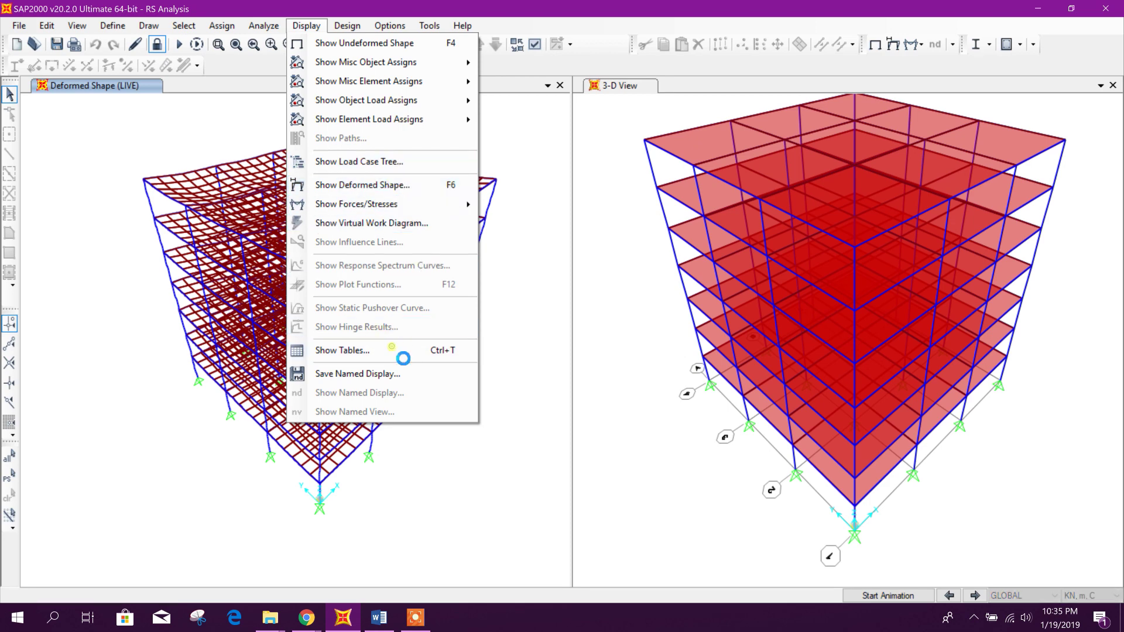
pyautogui.click(401, 351)
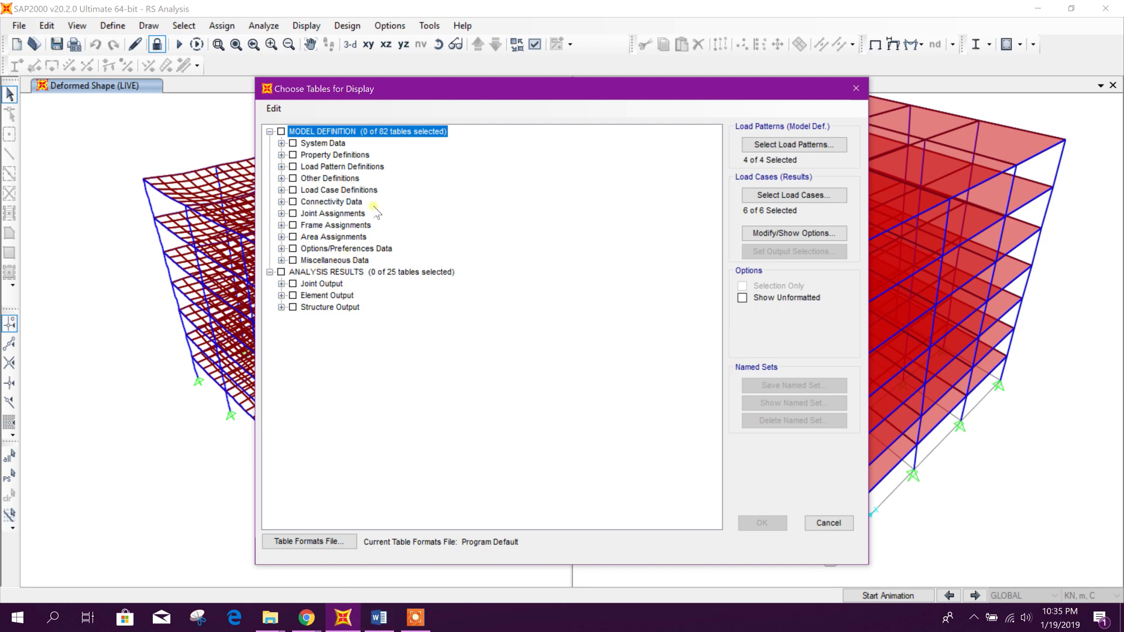
# Display the Modal Load Participation Ratios table in SAP2000, then close it
pyautogui.click(281, 296)
pyautogui.click(281, 343)
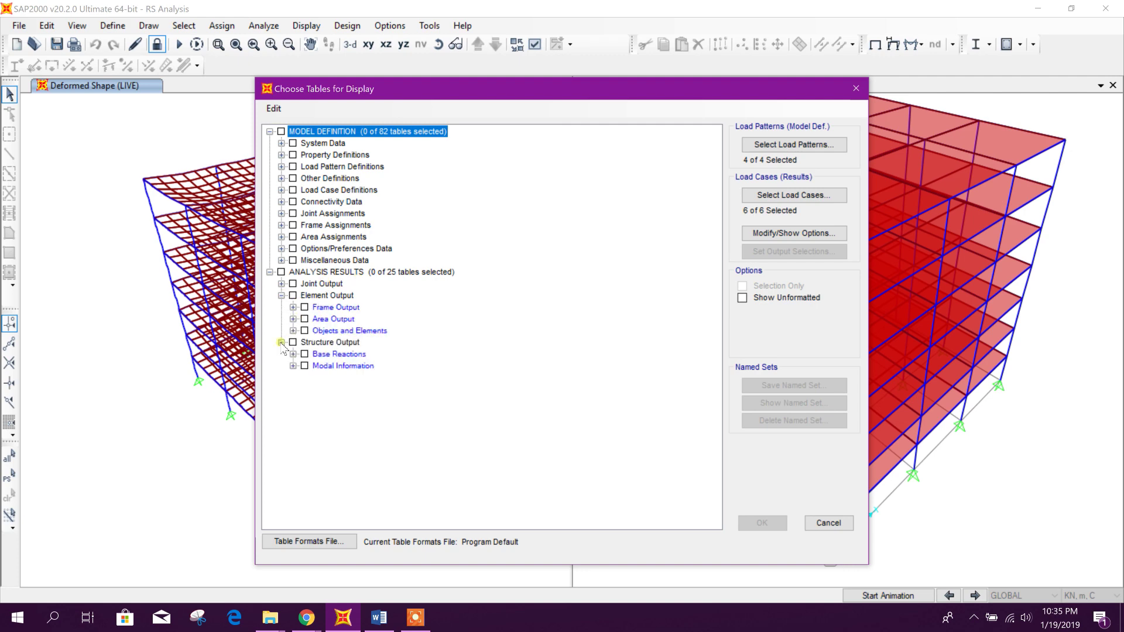
pyautogui.click(293, 354)
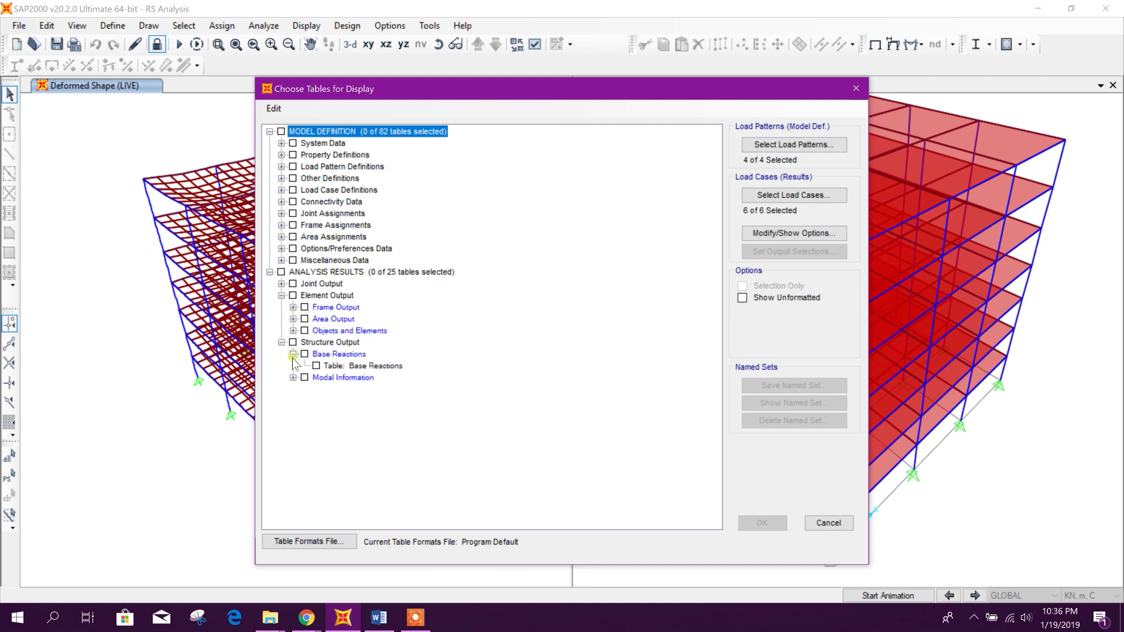
pyautogui.click(293, 379)
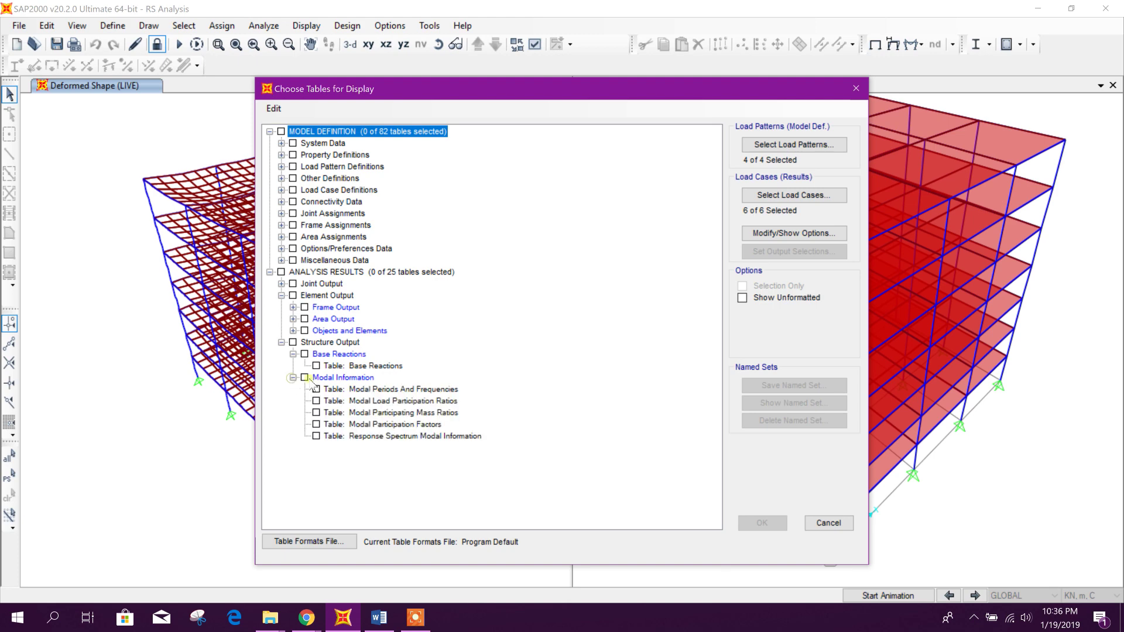
pyautogui.rightClick(433, 402)
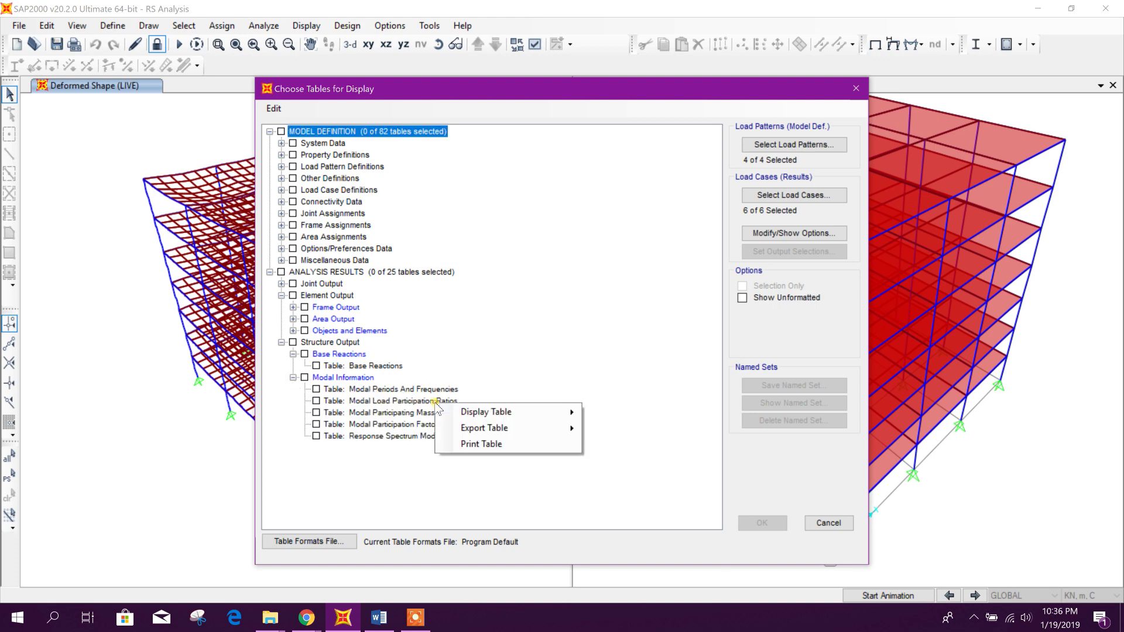
pyautogui.click(415, 404)
pyautogui.rightClick(421, 403)
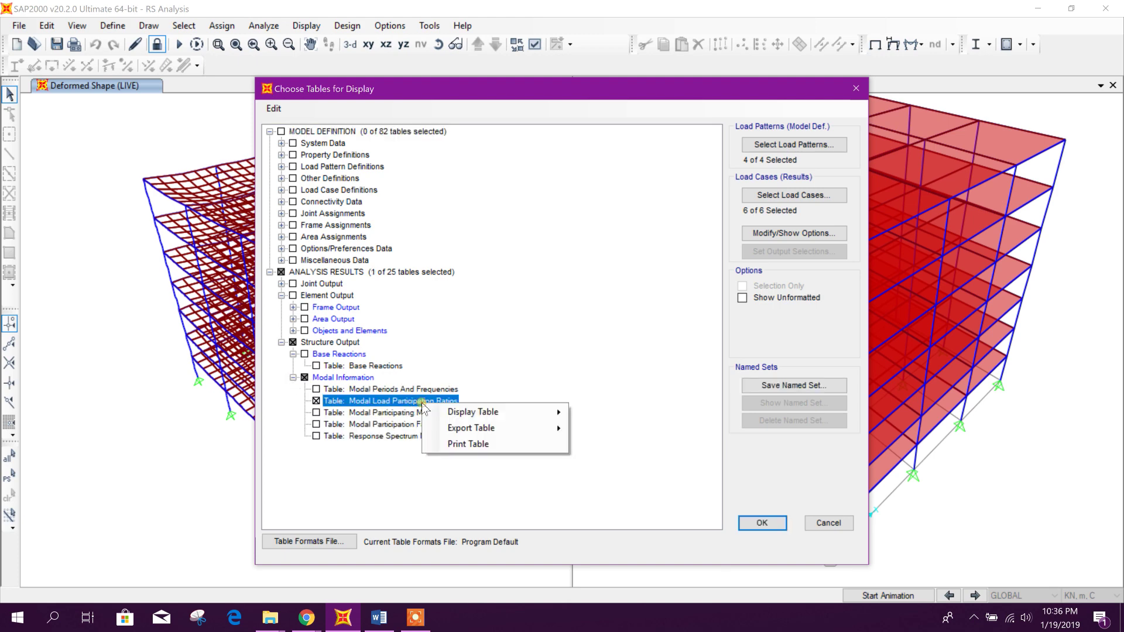
pyautogui.moveTo(498, 413)
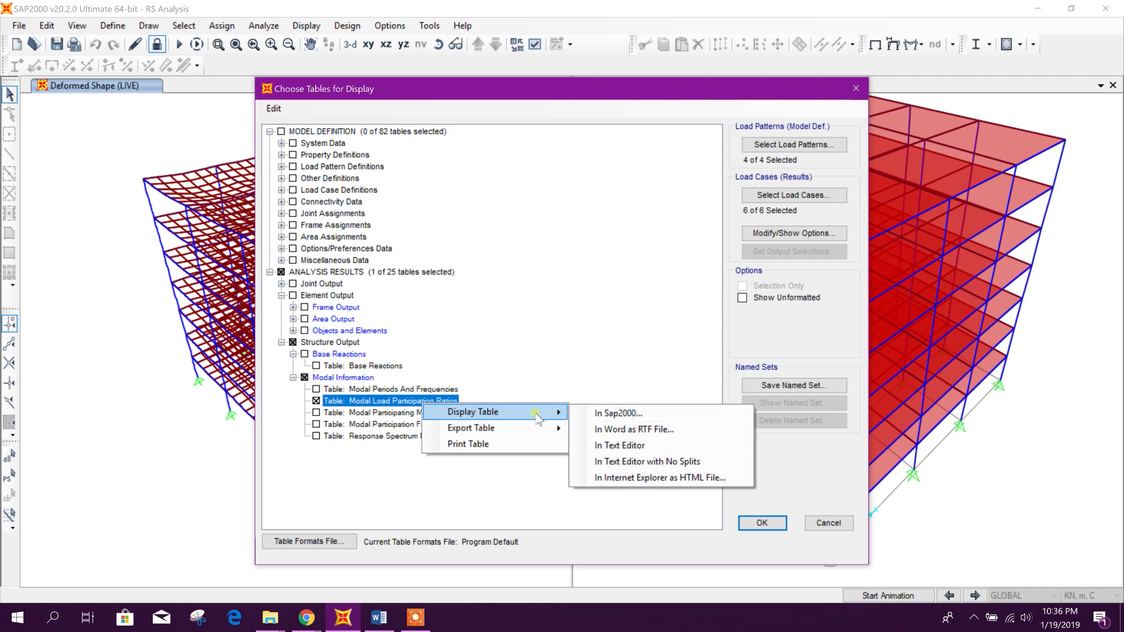
pyautogui.click(621, 415)
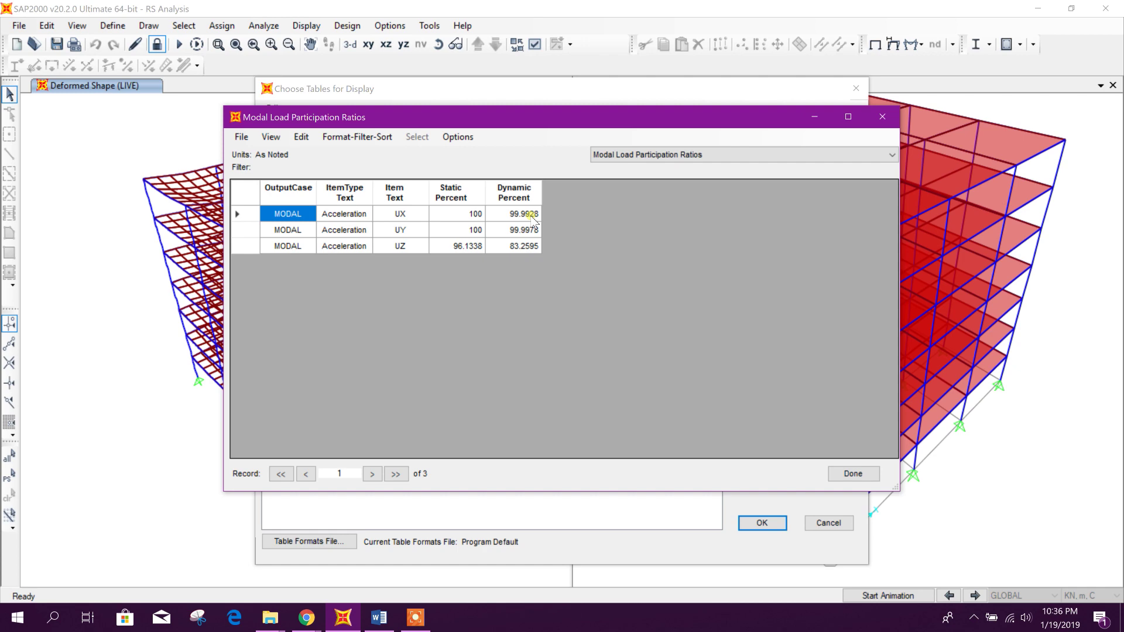
pyautogui.click(853, 474)
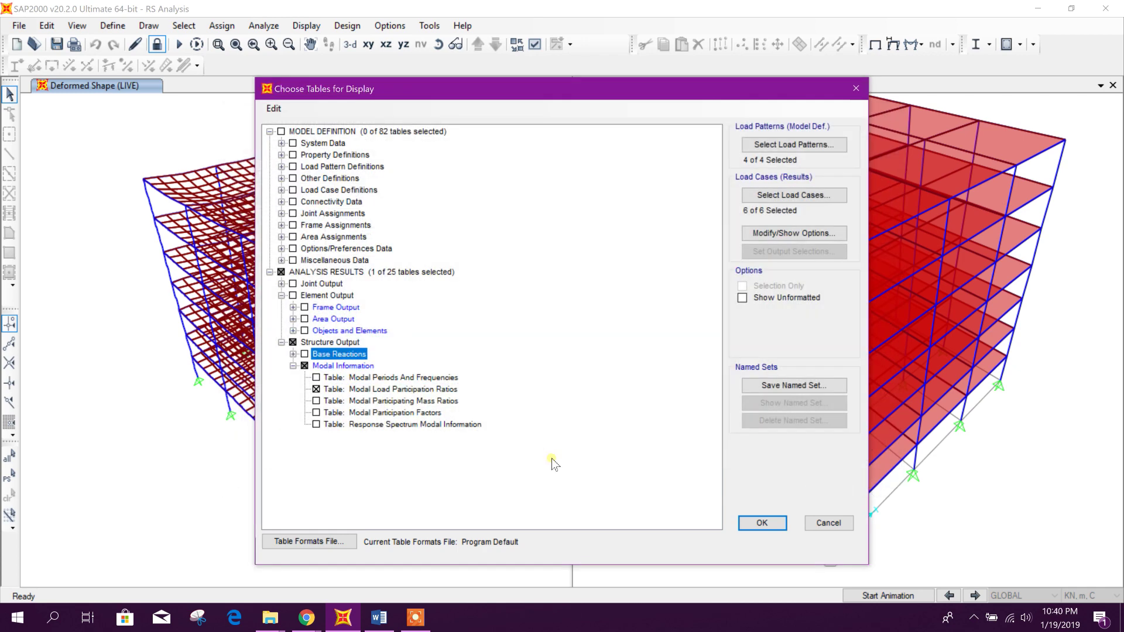
pyautogui.click(293, 354)
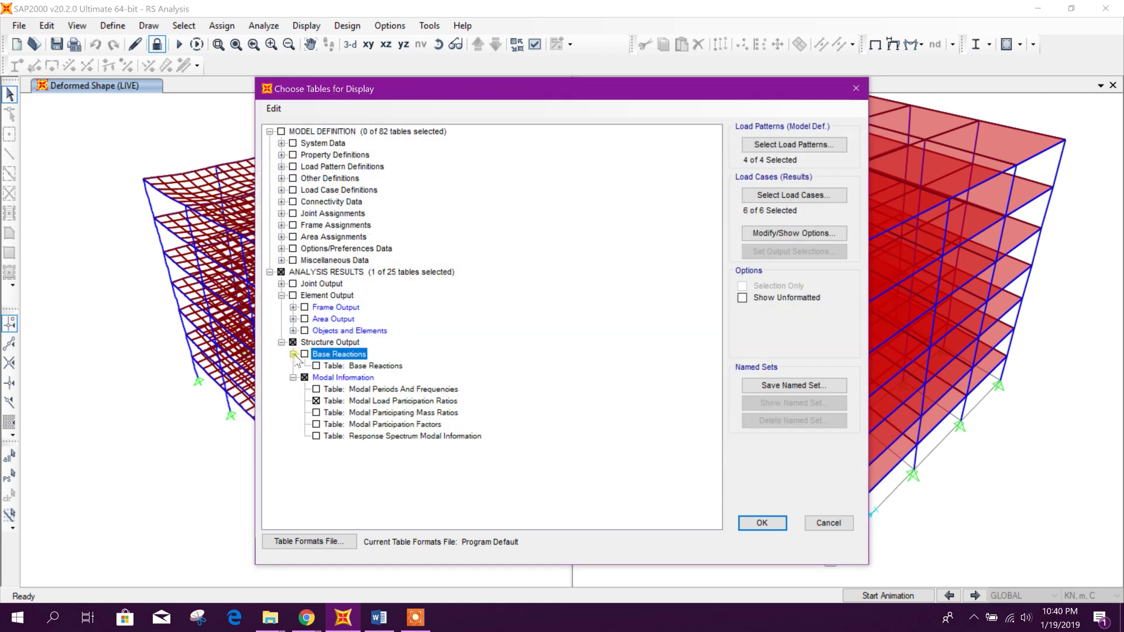
pyautogui.click(316, 366)
pyautogui.rightClick(375, 366)
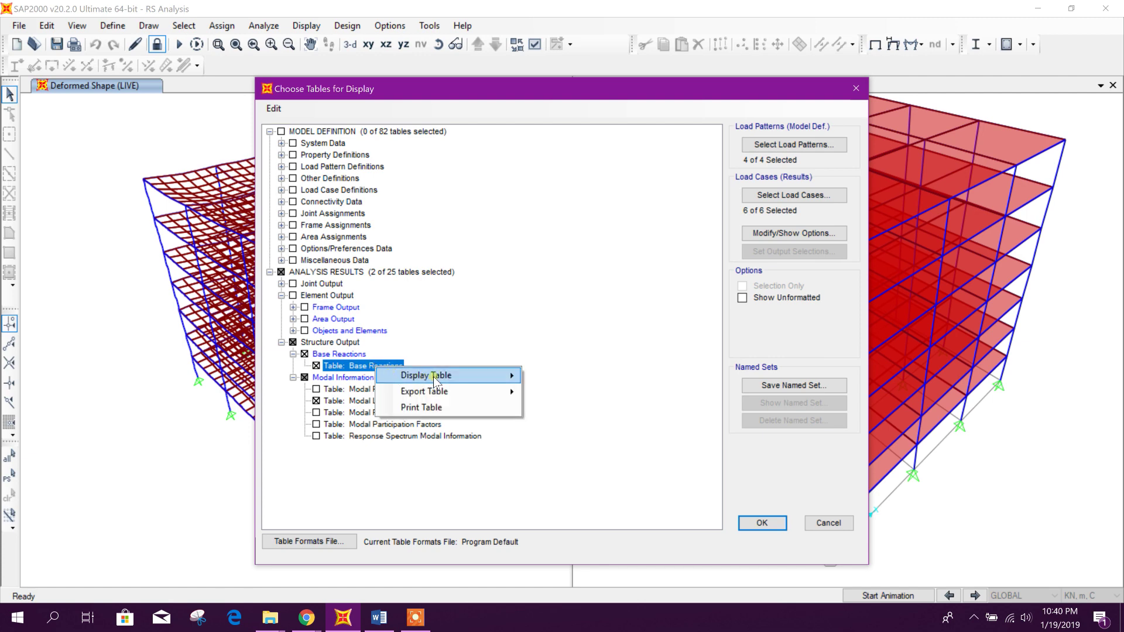
pyautogui.moveTo(429, 381)
pyautogui.click(580, 377)
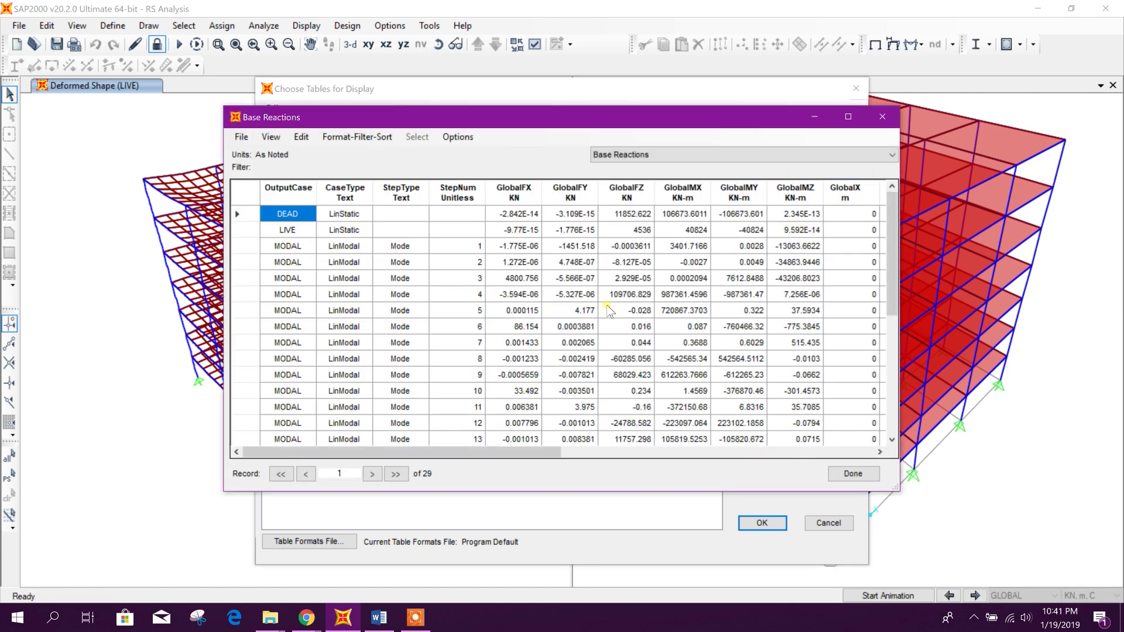
pyautogui.scroll(-5, 469, 269)
pyautogui.click(287, 391)
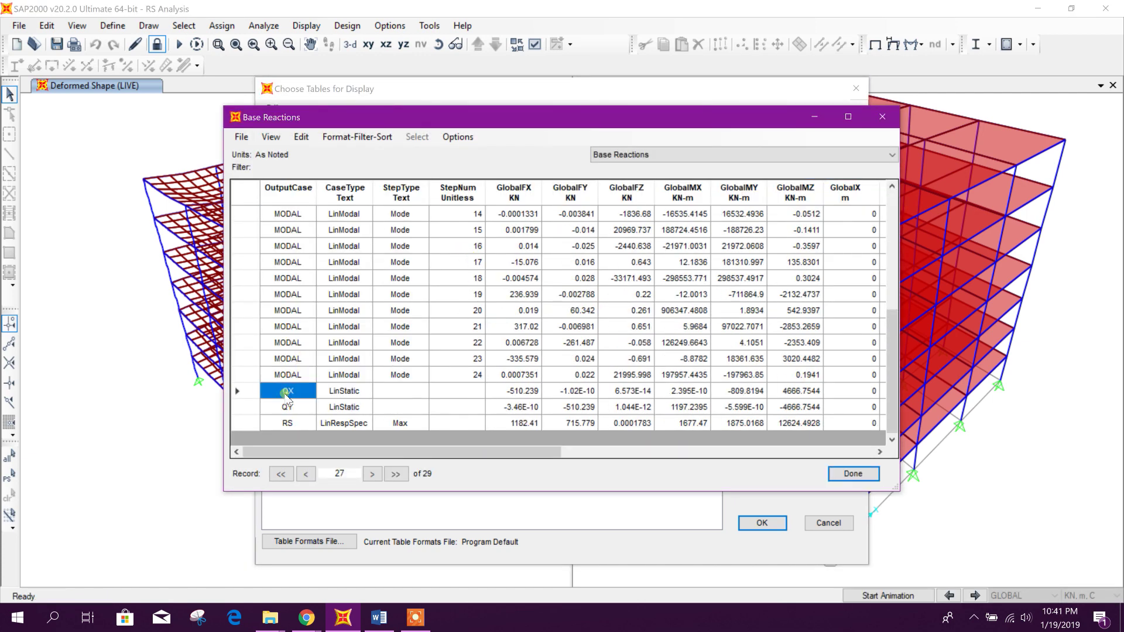
pyautogui.click(526, 391)
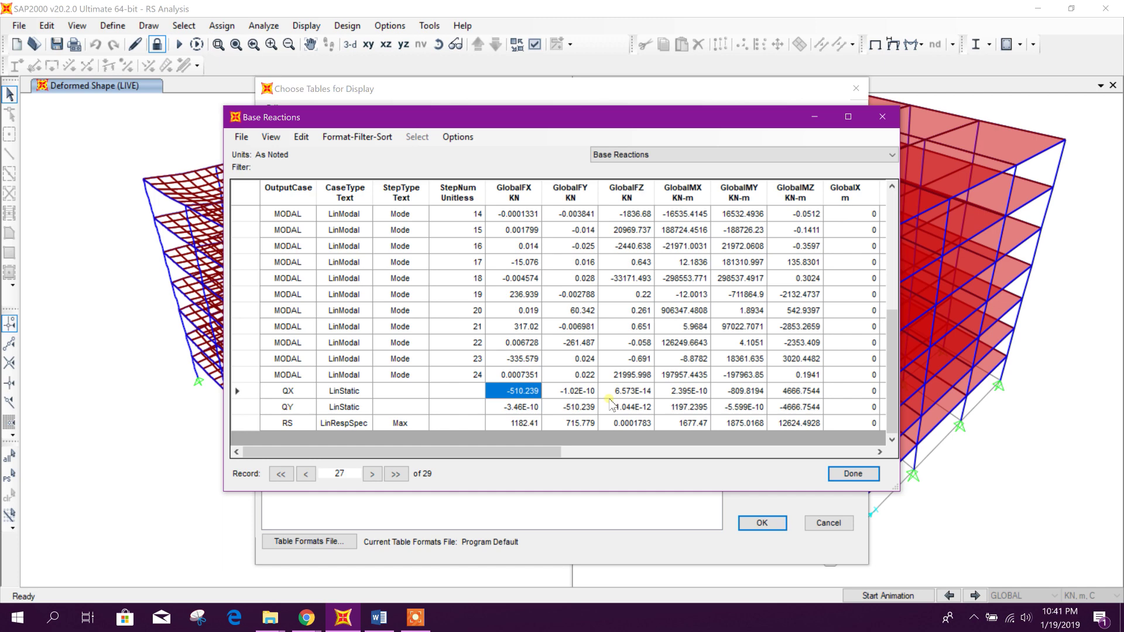
pyautogui.click(307, 408)
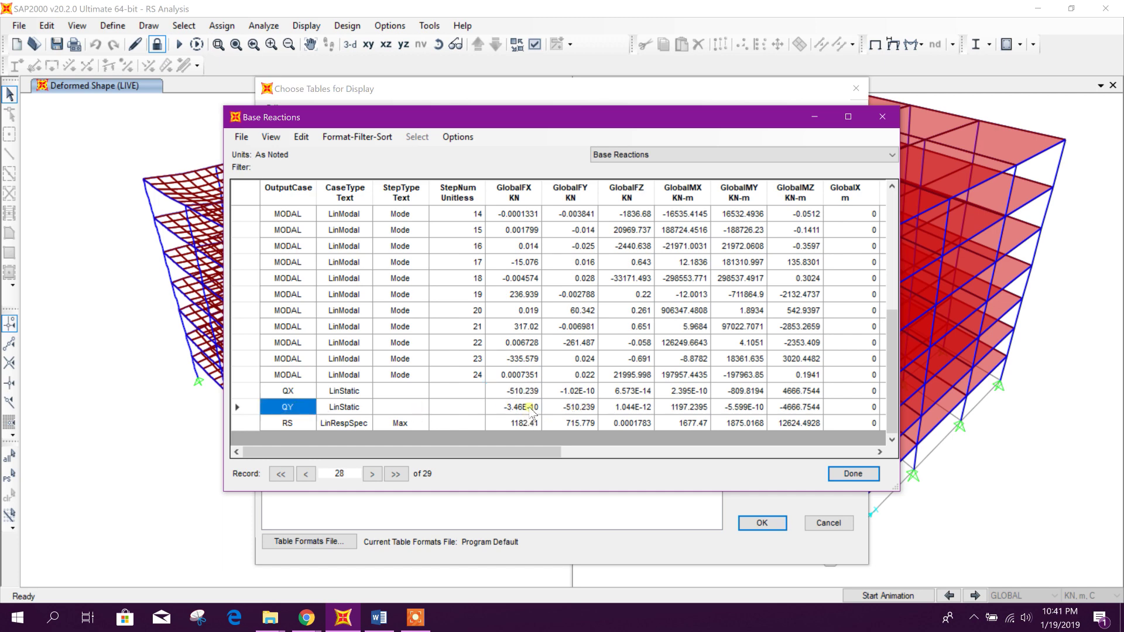
pyautogui.click(562, 407)
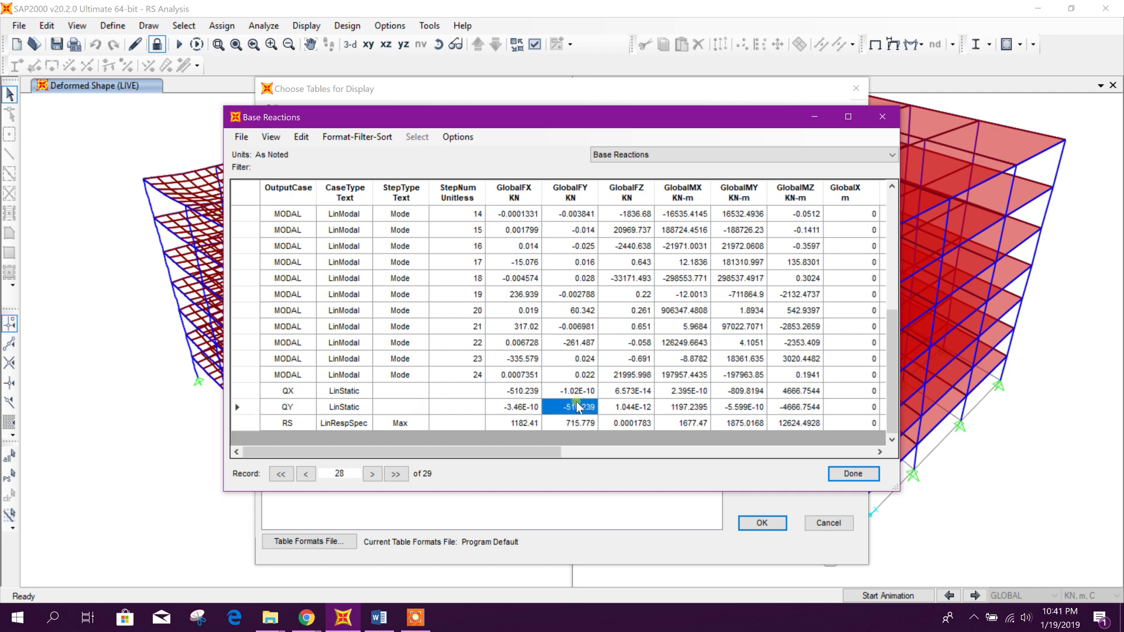
pyautogui.click(530, 423)
pyautogui.click(302, 423)
pyautogui.click(366, 422)
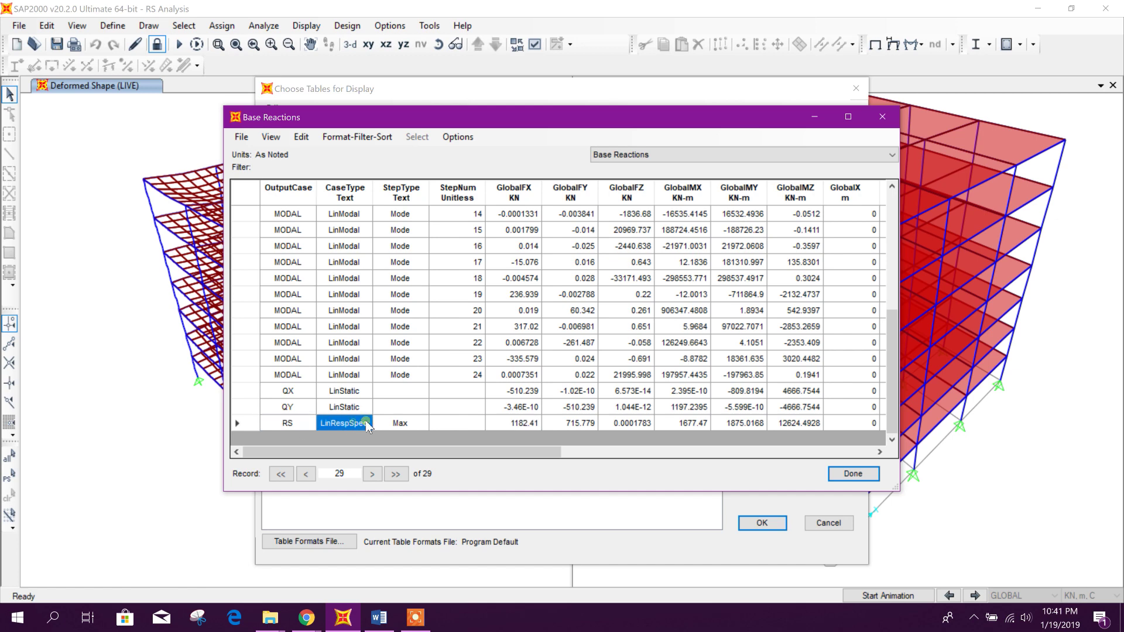
pyautogui.click(519, 427)
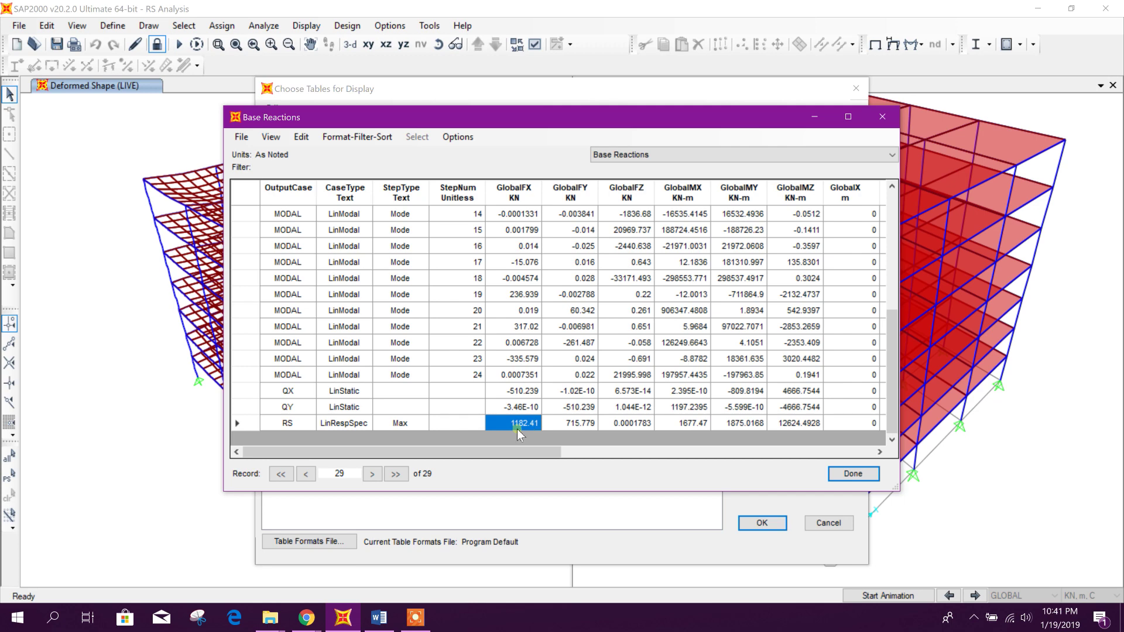
pyautogui.click(511, 391)
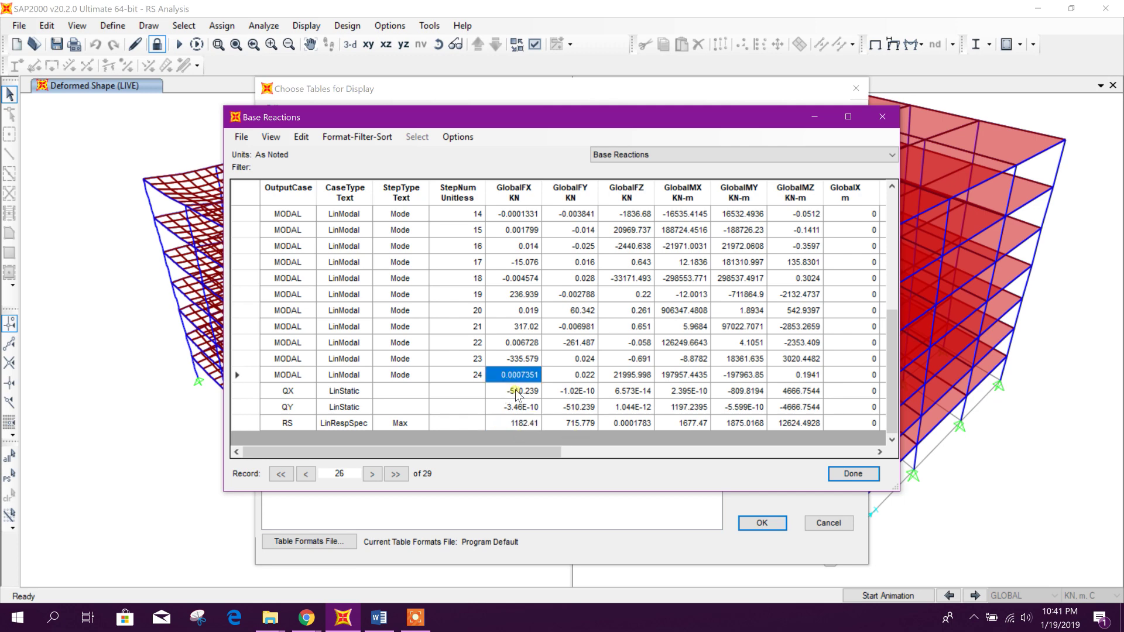
pyautogui.click(527, 423)
pyautogui.click(529, 393)
pyautogui.click(379, 617)
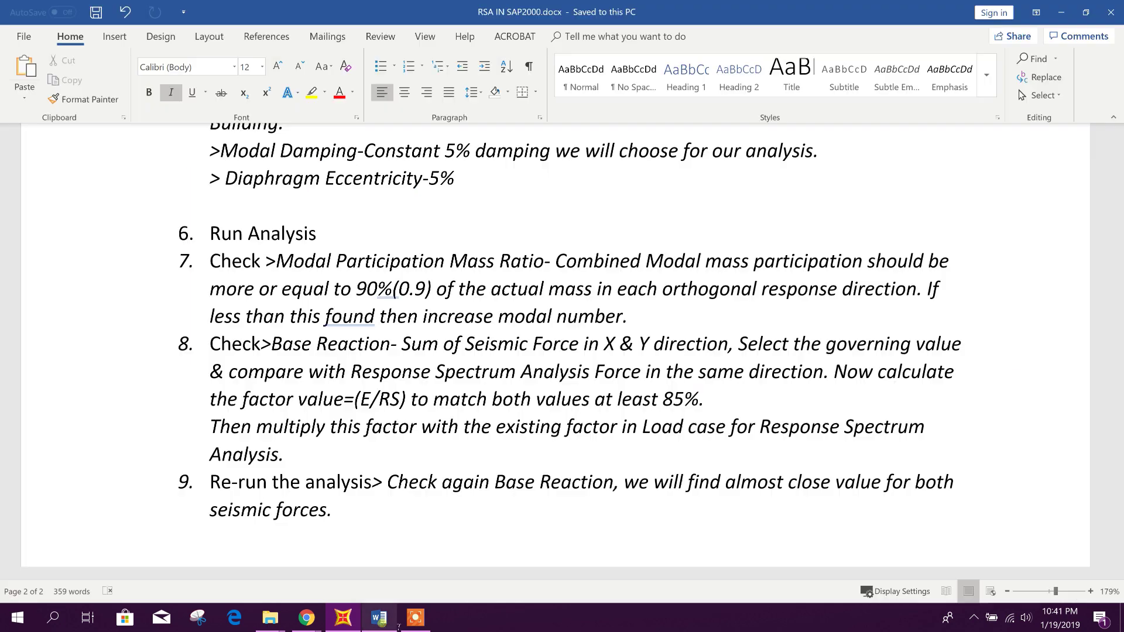
pyautogui.scroll(-3, 401, 338)
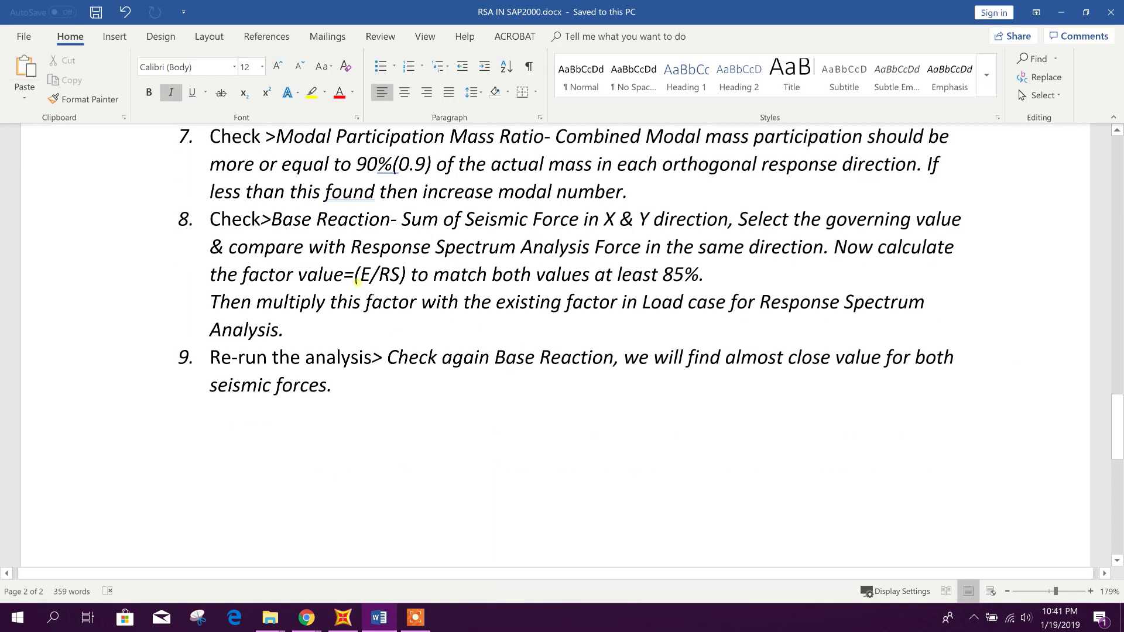
pyautogui.moveTo(353, 274); pyautogui.dragTo(406, 274)
pyautogui.click(363, 274)
pyautogui.click(343, 617)
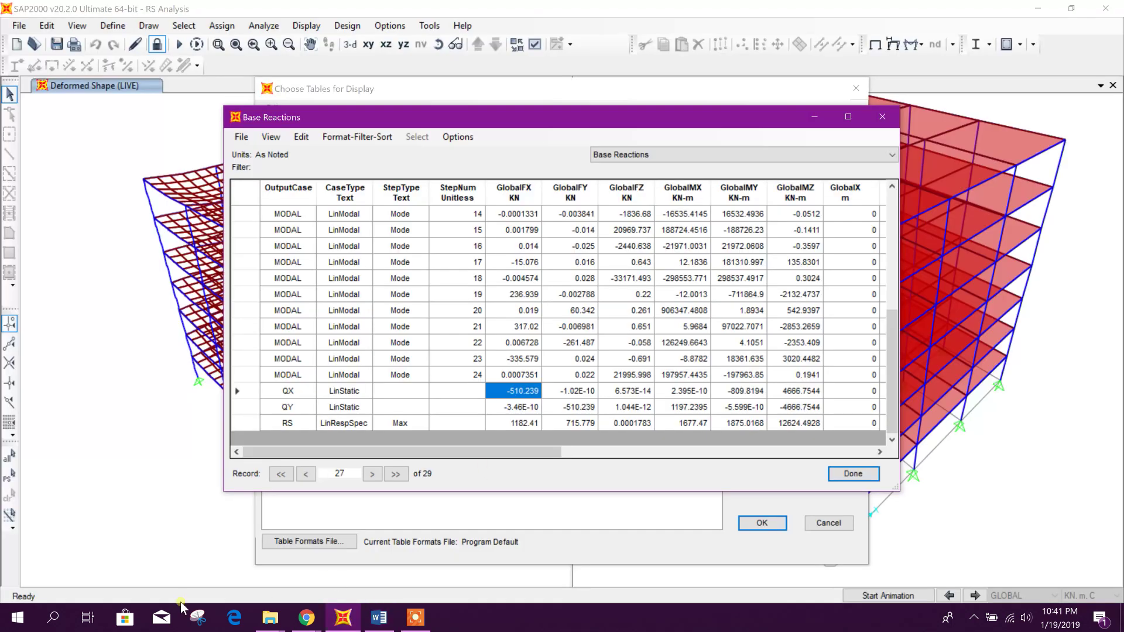
# Launch Calculator through system search and move it beside the table
pyautogui.click(56, 619)
pyautogui.write('CAL')
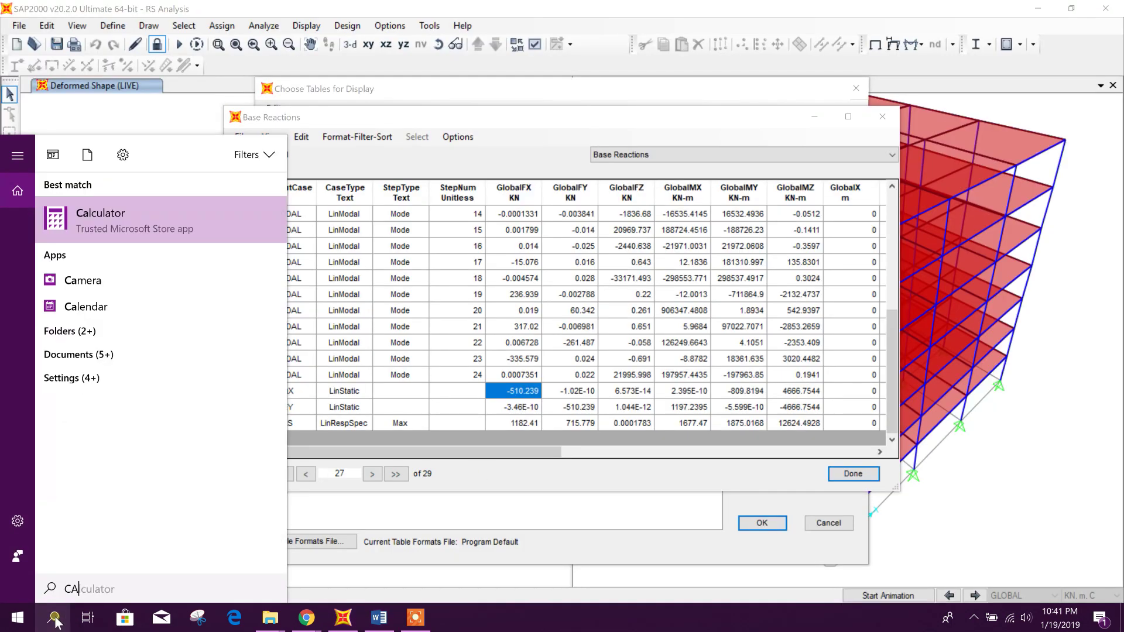
pyautogui.click(105, 220)
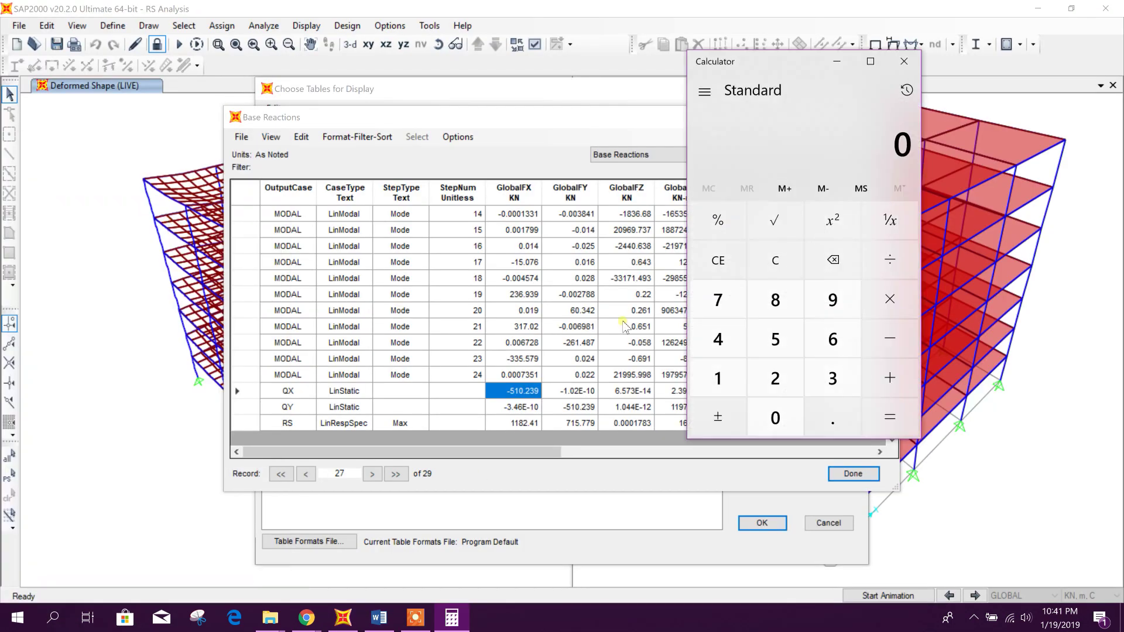
pyautogui.moveTo(790, 78); pyautogui.dragTo(907, 83)
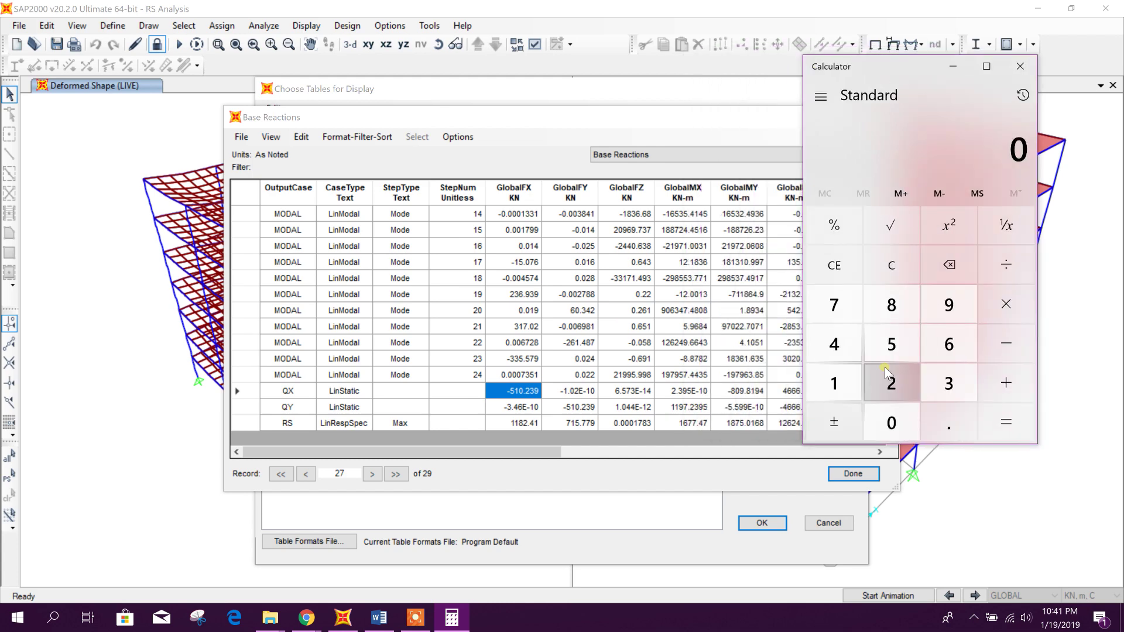
# Compute 510.24 ÷ 1182.41 to get 0.4315254437969909
pyautogui.click(906, 363)
pyautogui.click(834, 384)
pyautogui.click(891, 418)
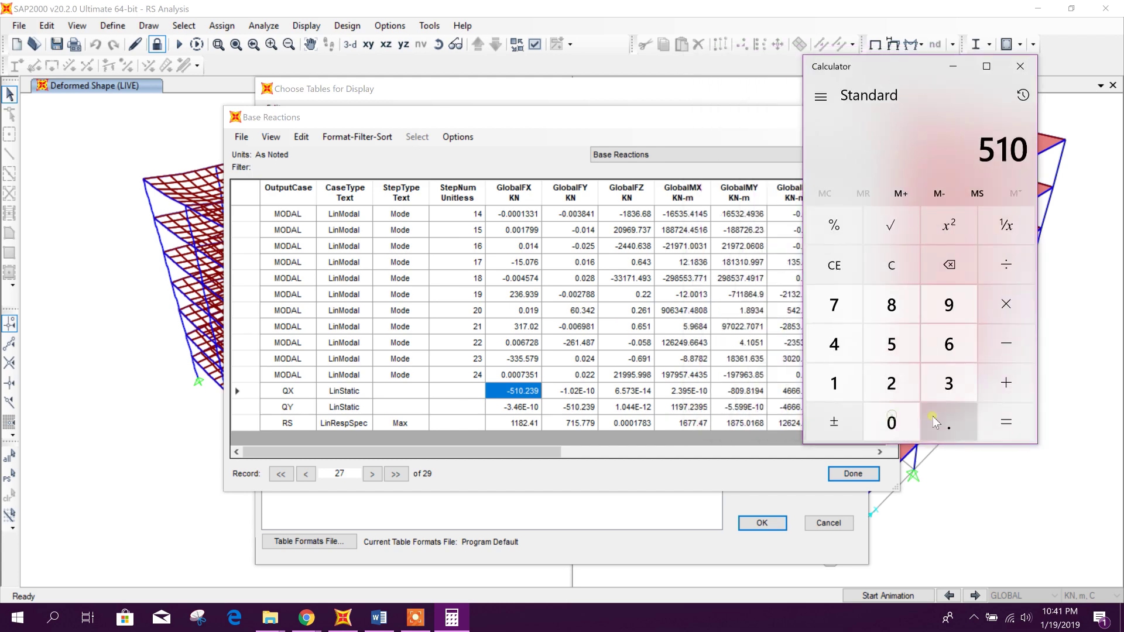
pyautogui.click(943, 421)
pyautogui.click(891, 383)
pyautogui.click(834, 344)
pyautogui.click(1007, 265)
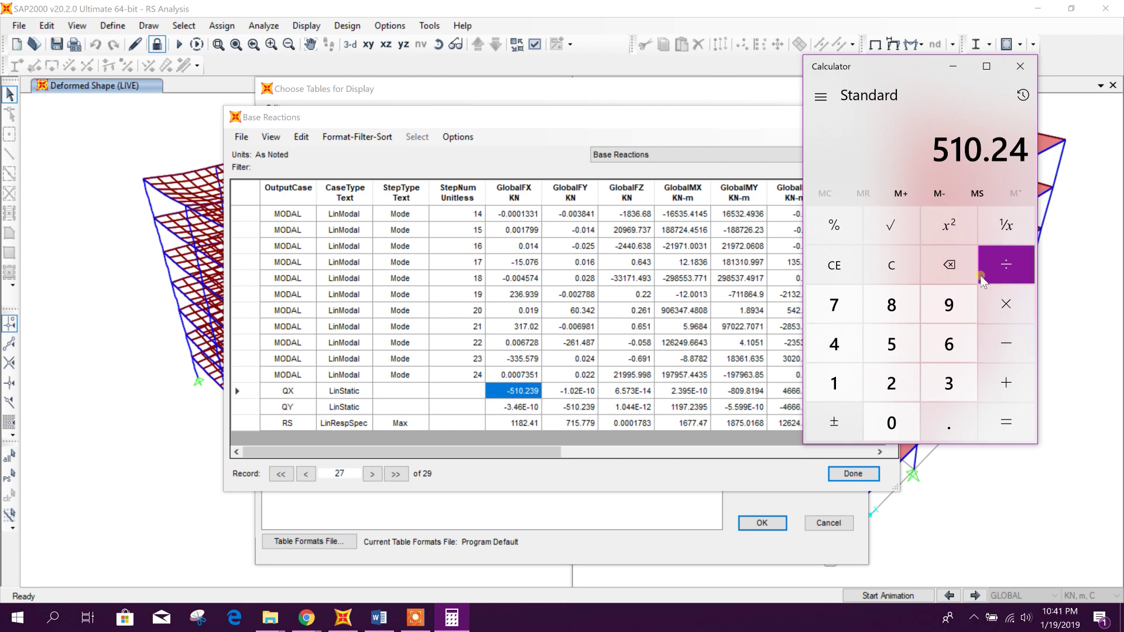
pyautogui.doubleClick(834, 384)
pyautogui.click(892, 310)
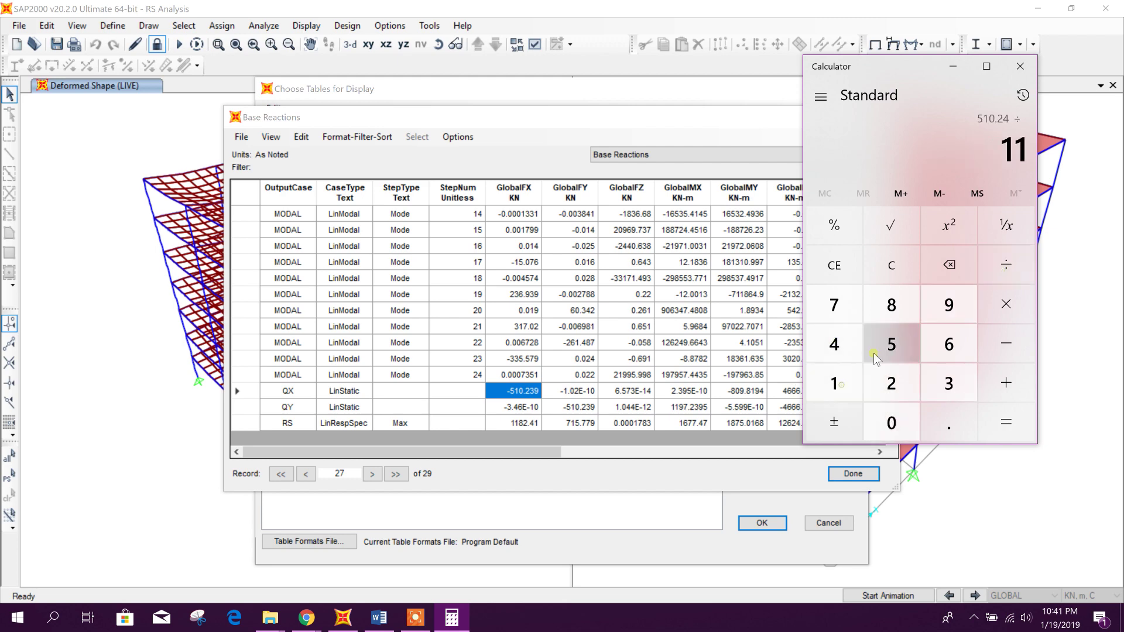
pyautogui.click(891, 384)
pyautogui.click(948, 422)
pyautogui.click(835, 344)
pyautogui.click(834, 383)
pyautogui.click(998, 425)
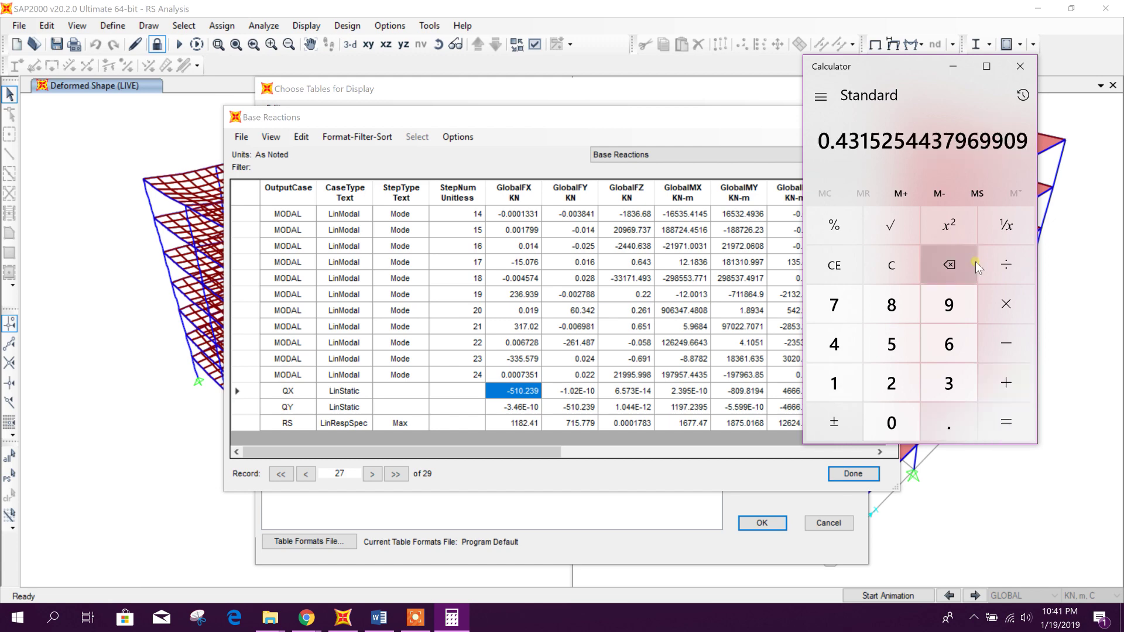
# Copy the 0.4315254437969909 result and close Calculator
pyautogui.rightClick(950, 151)
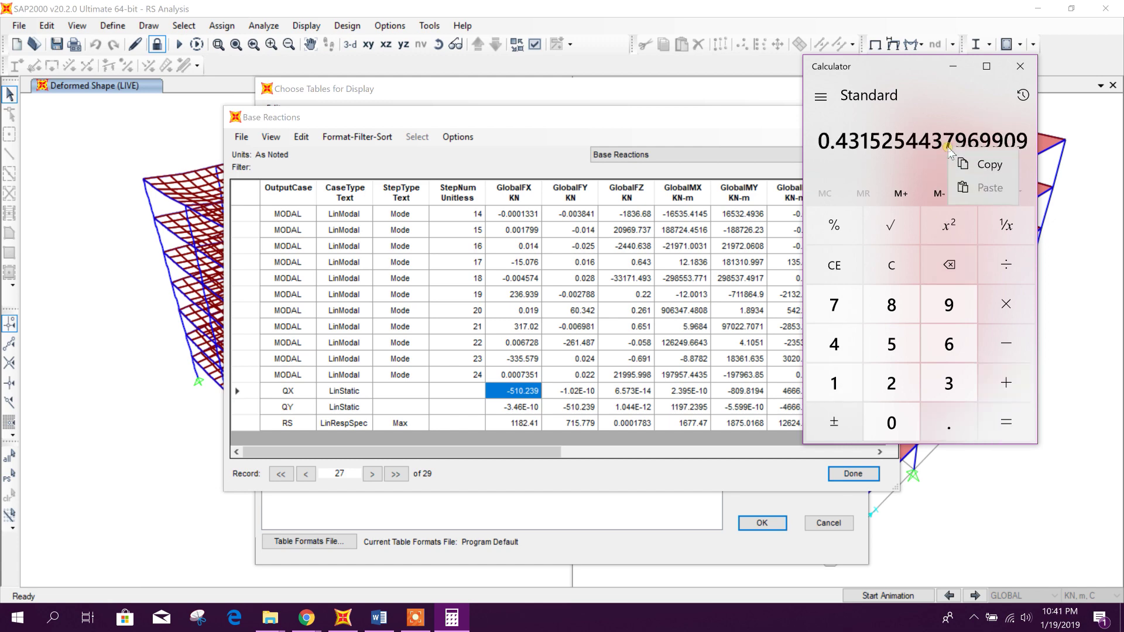
pyautogui.click(989, 167)
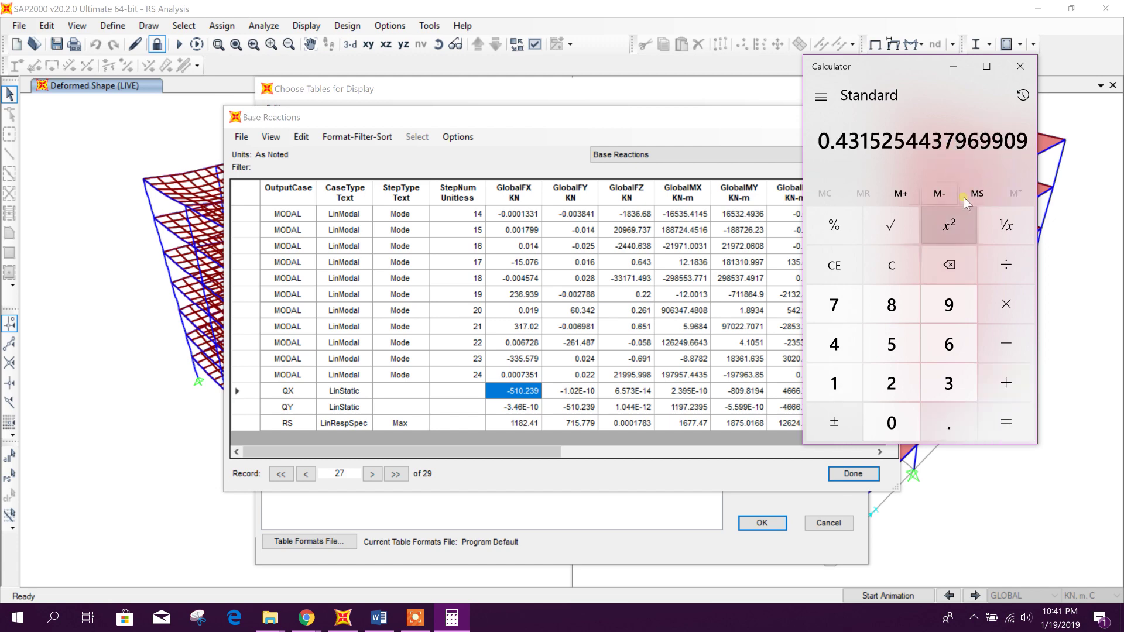
pyautogui.click(1020, 66)
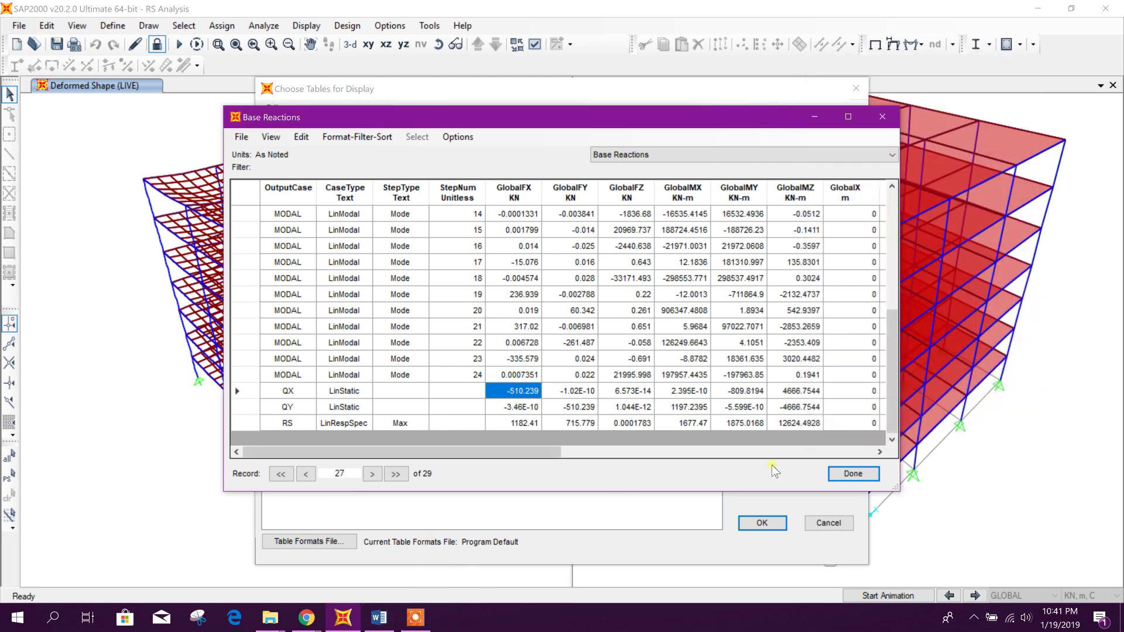
# Close the Base Reactions tables and unlock the model, deleting the old analysis results
pyautogui.click(854, 474)
pyautogui.click(762, 522)
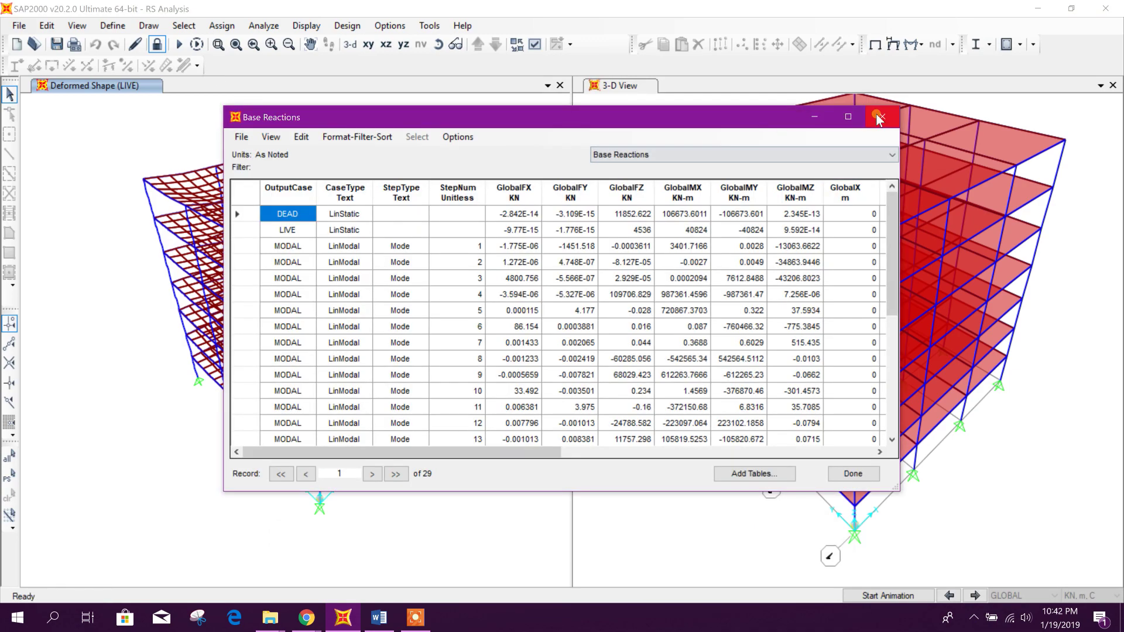
pyautogui.click(879, 117)
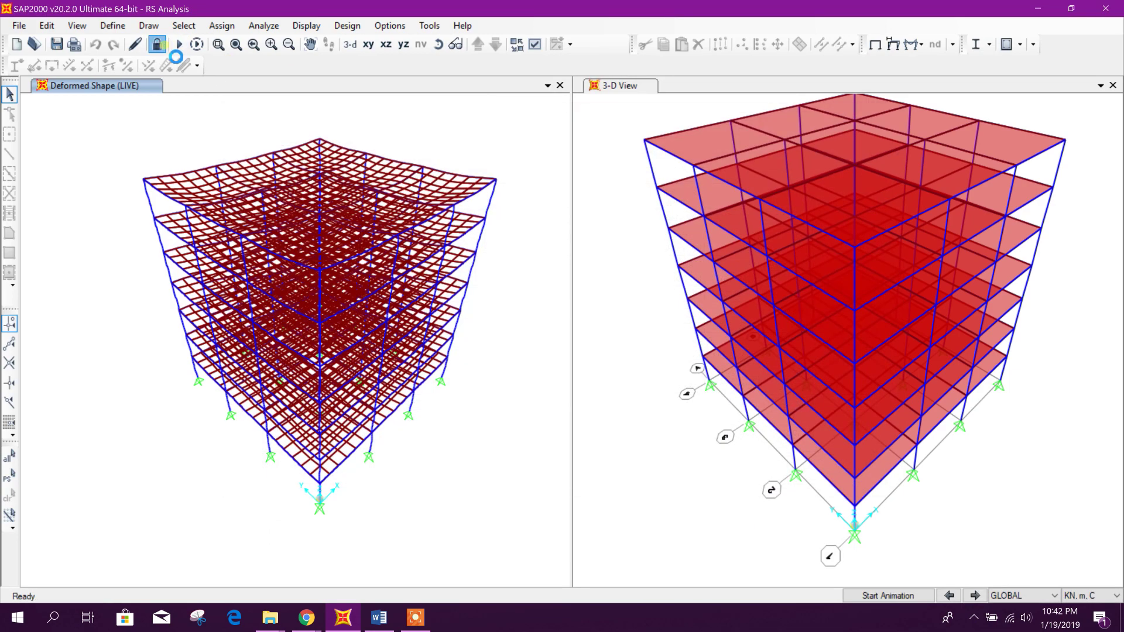
pyautogui.click(157, 44)
pyautogui.click(573, 366)
# Paste 0.4315254437969909 as the RS load case's U1 scale factor
pyautogui.click(113, 25)
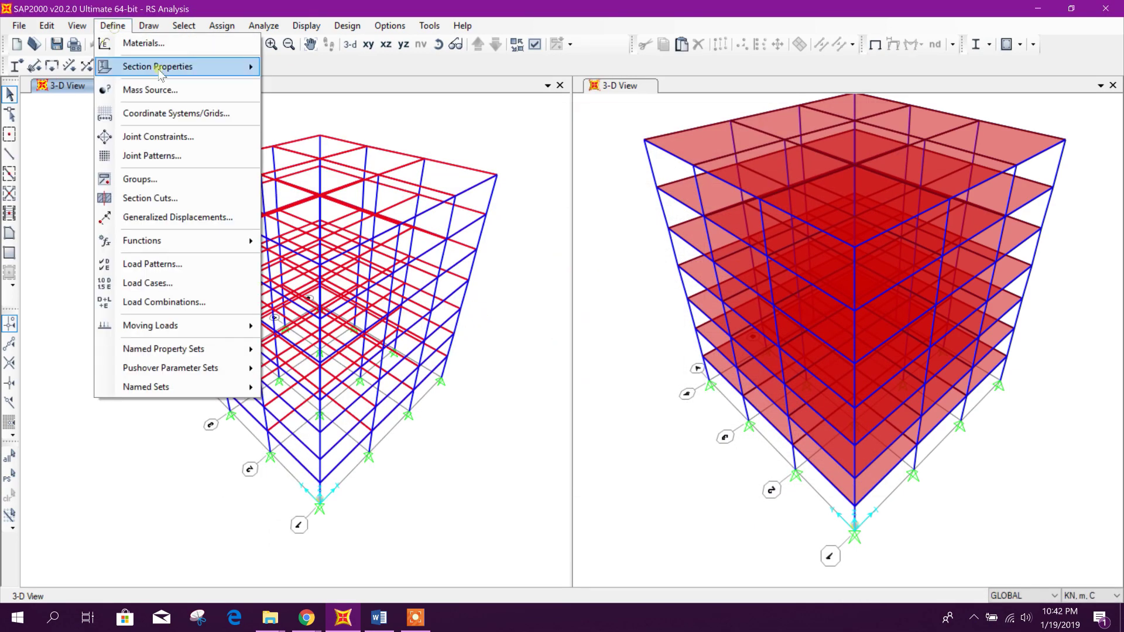
pyautogui.click(185, 284)
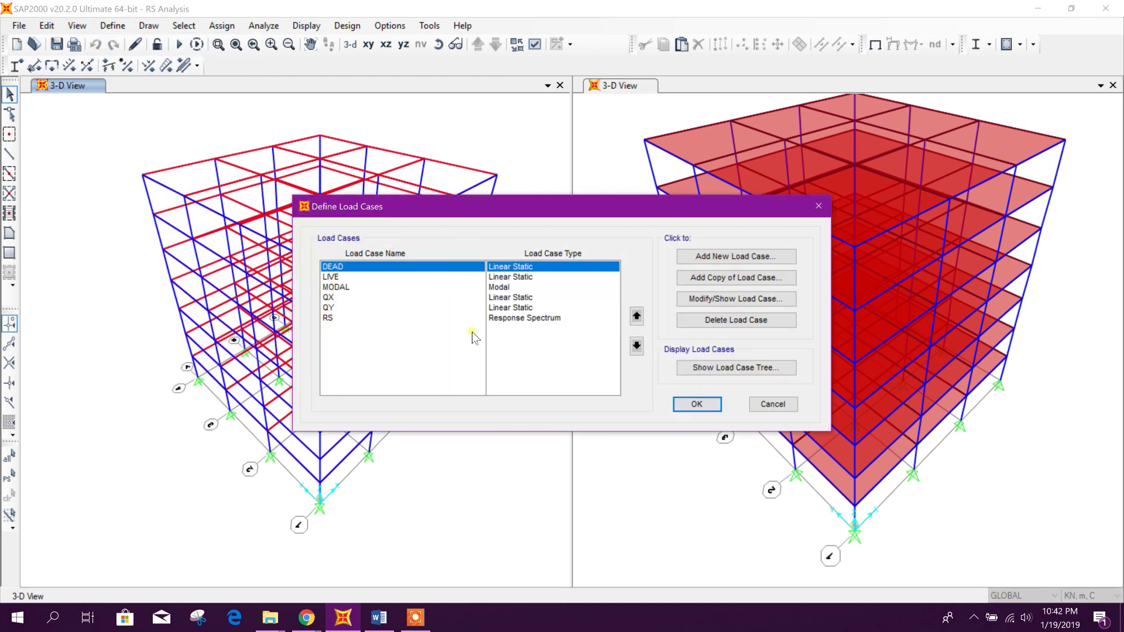
pyautogui.click(436, 319)
pyautogui.click(747, 300)
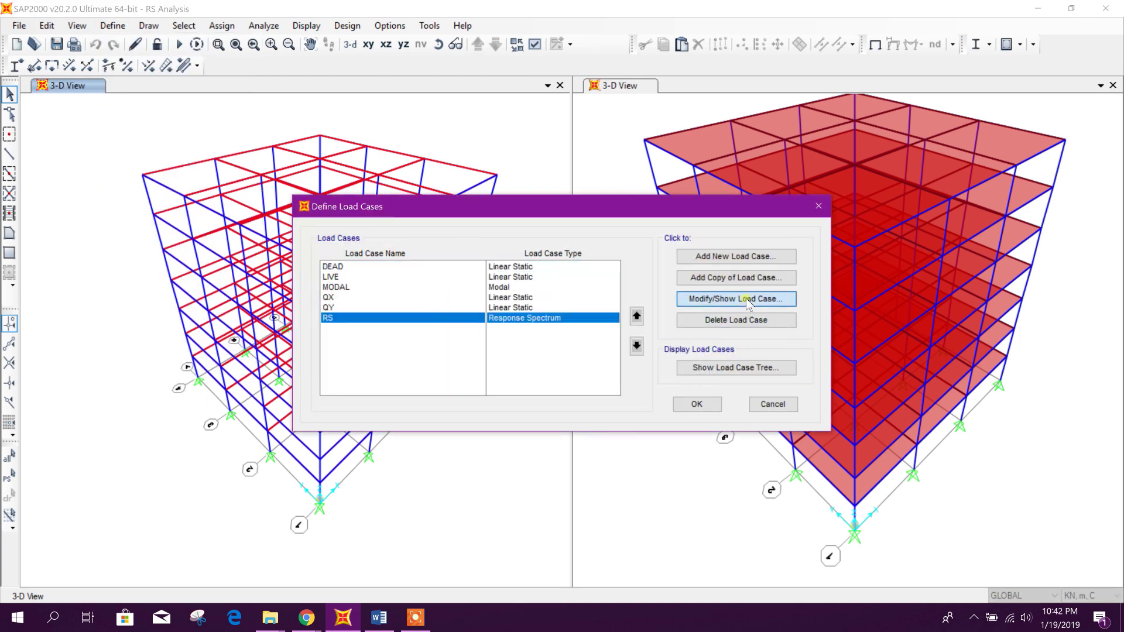
pyautogui.doubleClick(496, 365)
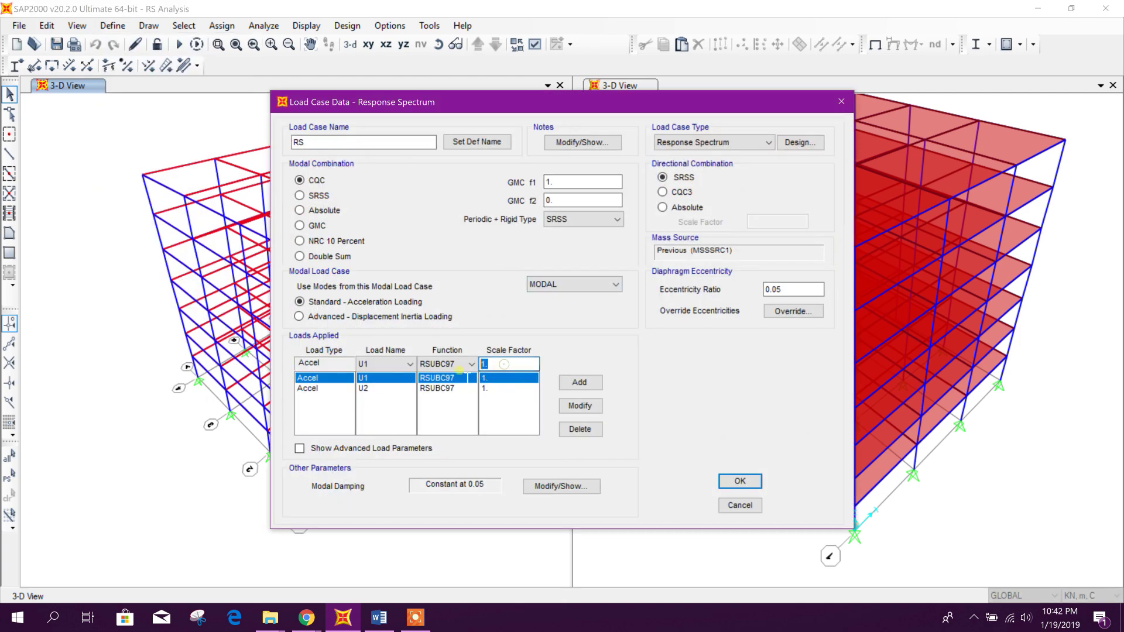
pyautogui.rightClick(483, 370)
pyautogui.click(504, 430)
pyautogui.click(499, 364)
pyautogui.press('Home')
pyautogui.click(579, 406)
# Apply the same 0.4315254437969909 factor to U2 and save the RS load case
pyautogui.click(509, 389)
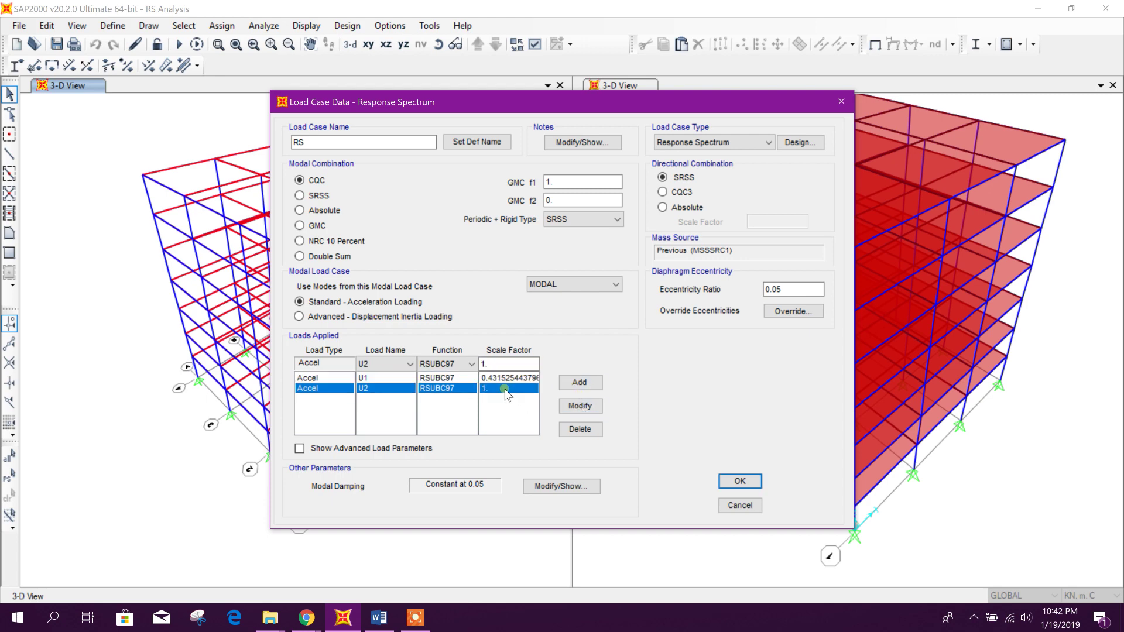
pyautogui.rightClick(519, 365)
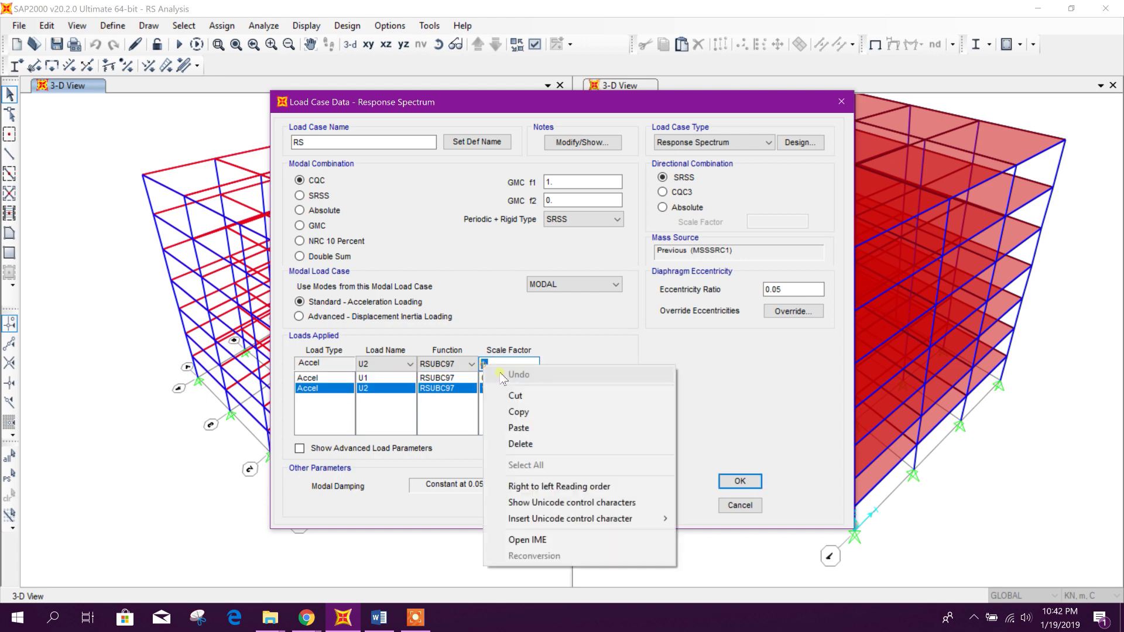
pyautogui.click(519, 428)
pyautogui.click(580, 406)
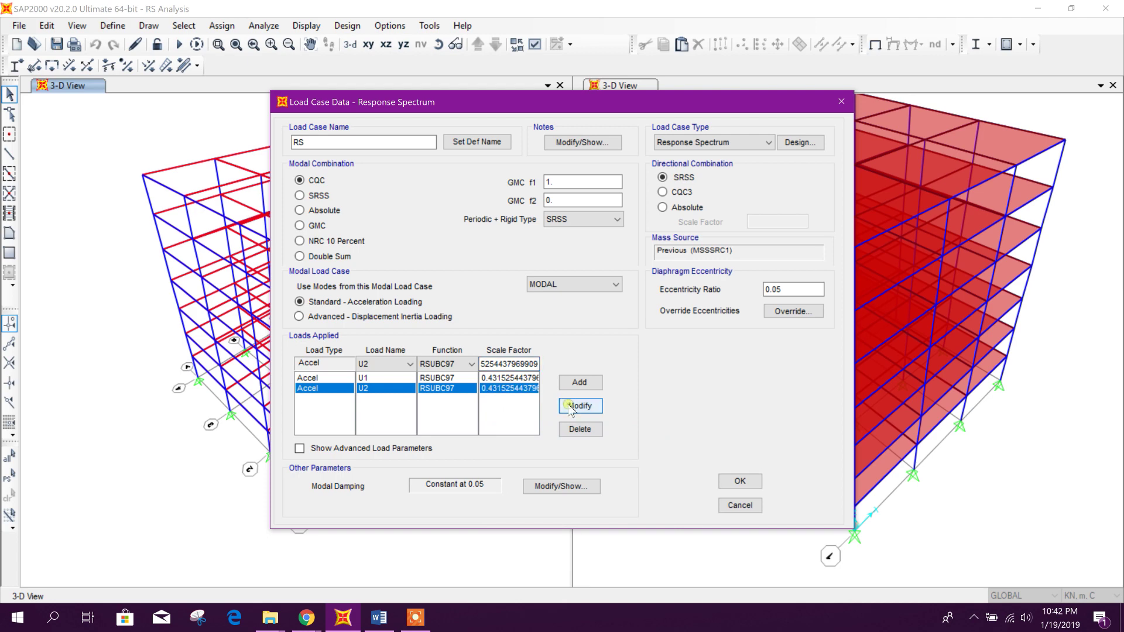
pyautogui.click(739, 481)
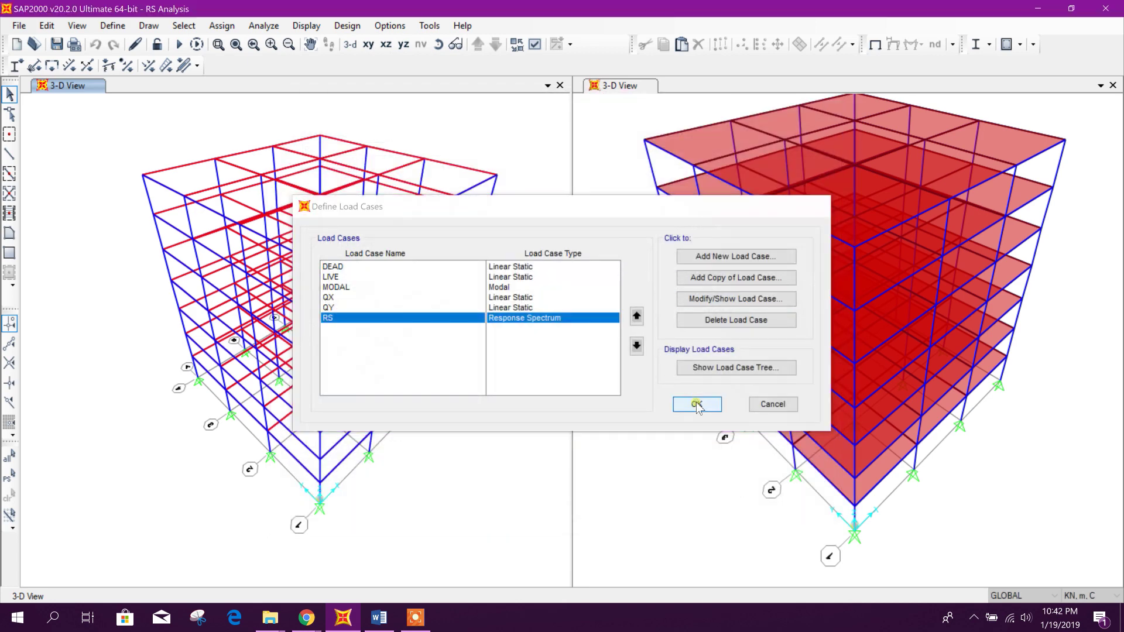
pyautogui.click(710, 403)
# Re-run the analysis for all load cases with the rescaled RS case
pyautogui.click(179, 45)
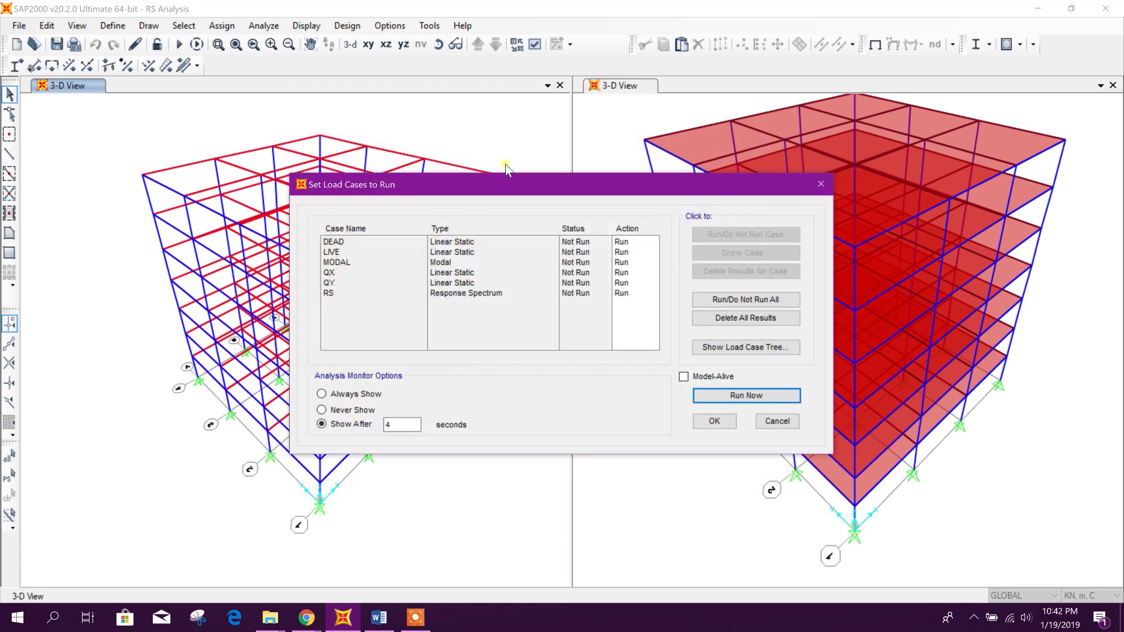
pyautogui.click(707, 396)
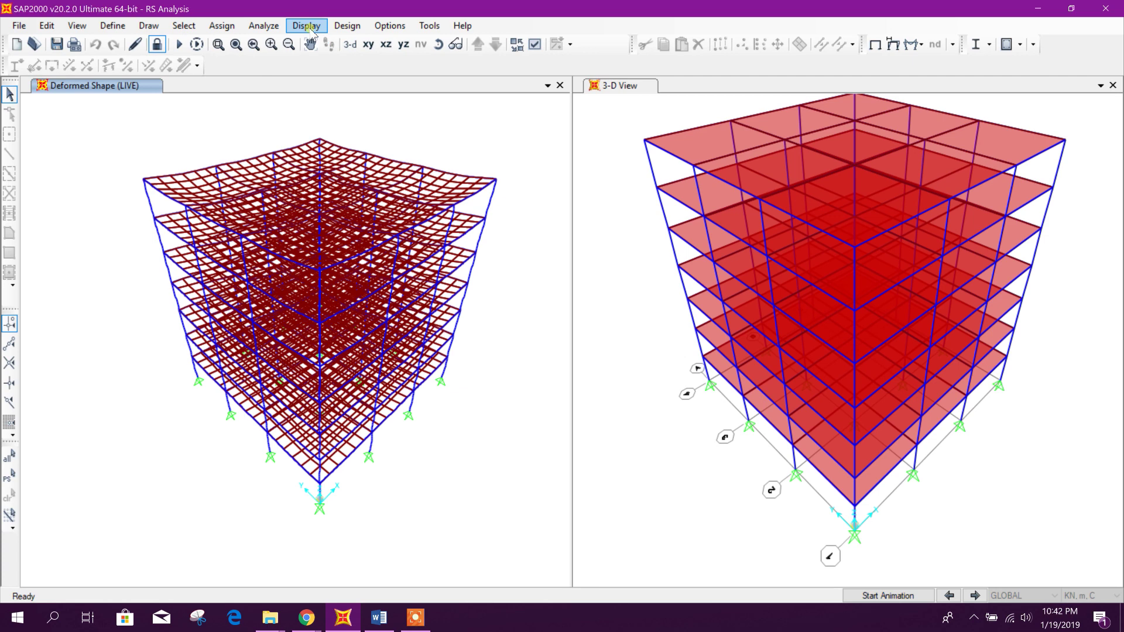
pyautogui.click(306, 26)
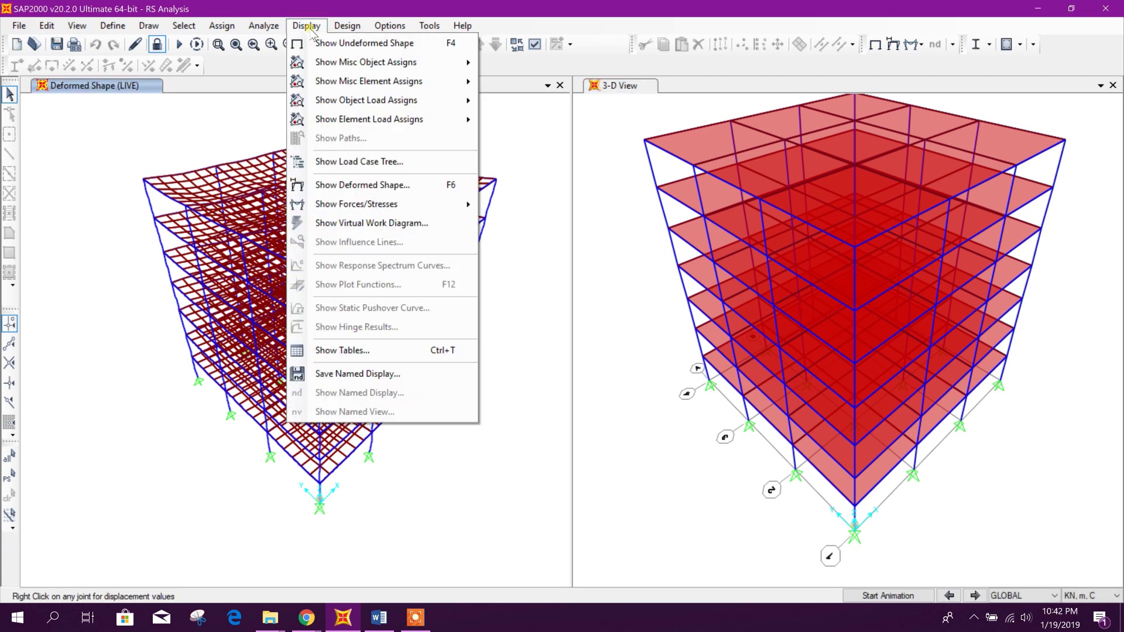
pyautogui.click(465, 352)
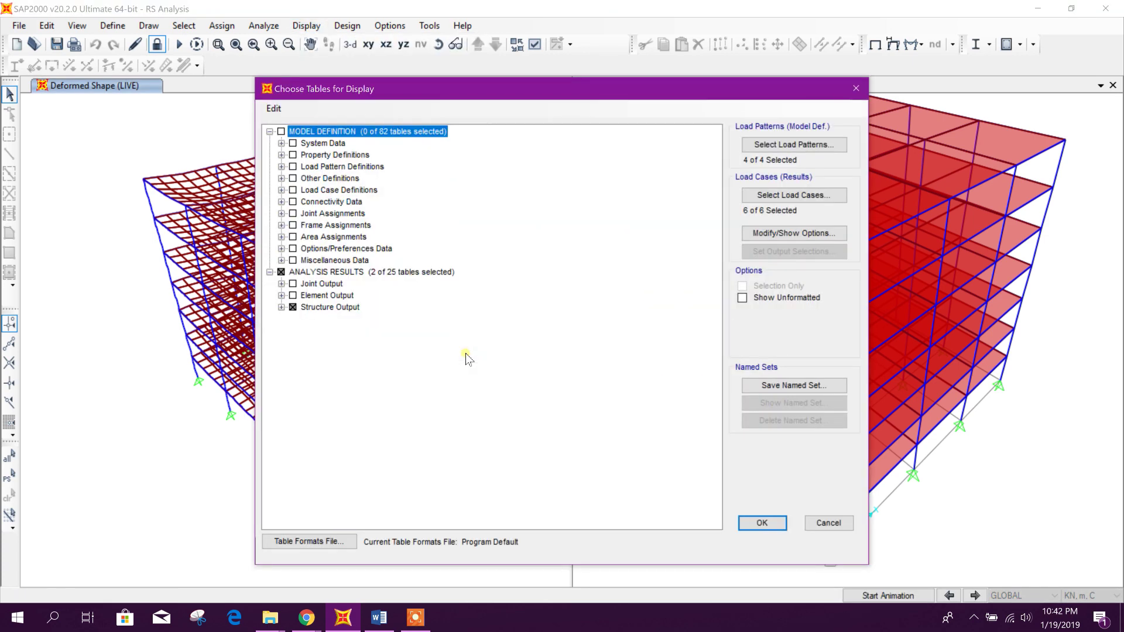
pyautogui.click(281, 295)
pyautogui.click(281, 295)
pyautogui.click(281, 307)
pyautogui.click(293, 319)
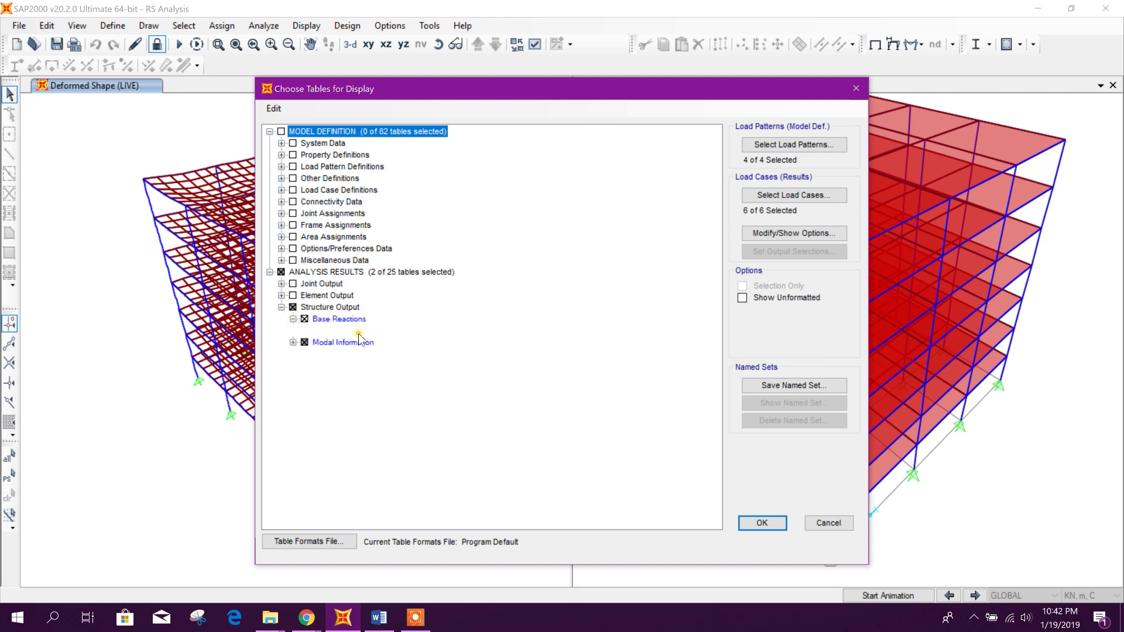
pyautogui.rightClick(359, 333)
pyautogui.moveTo(430, 345)
pyautogui.click(566, 346)
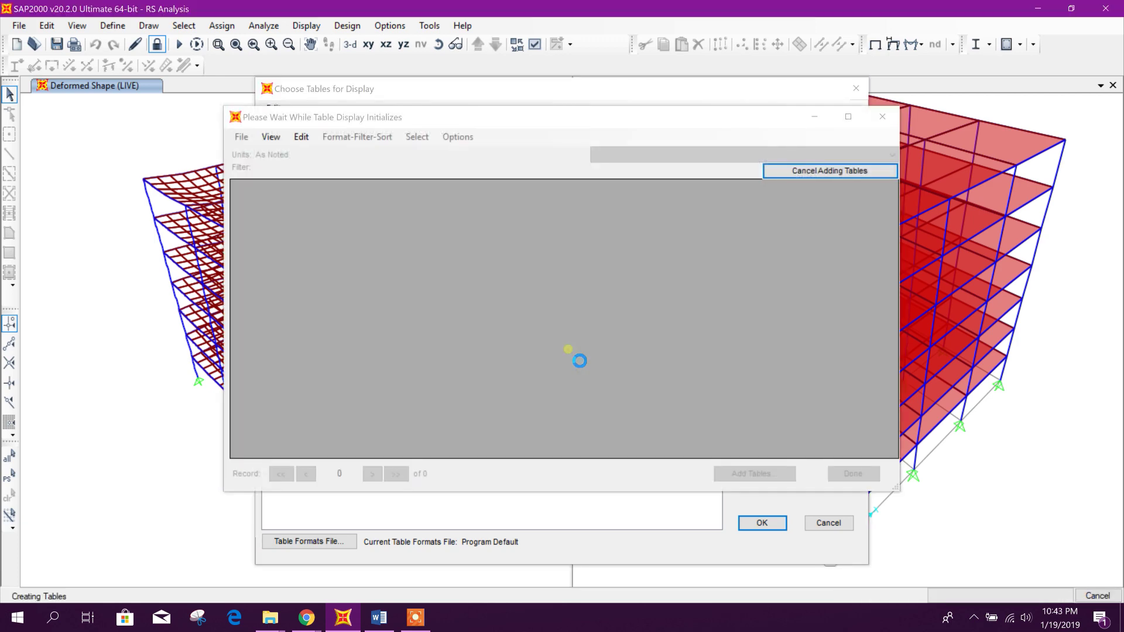
pyautogui.scroll(-5, 568, 355)
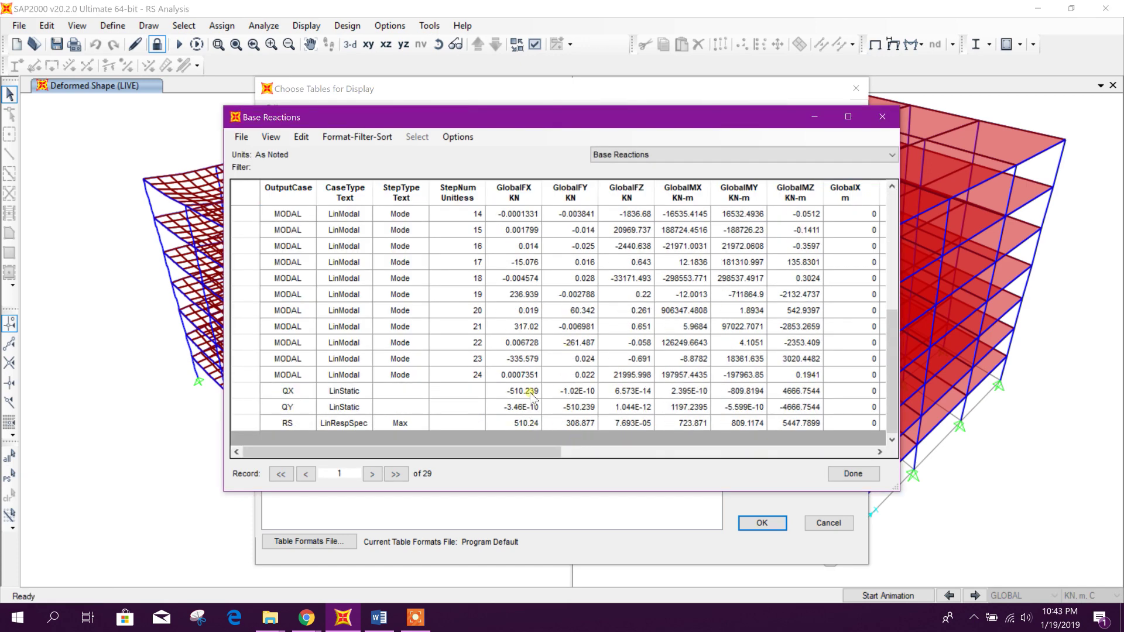
pyautogui.click(529, 427)
pyautogui.click(525, 397)
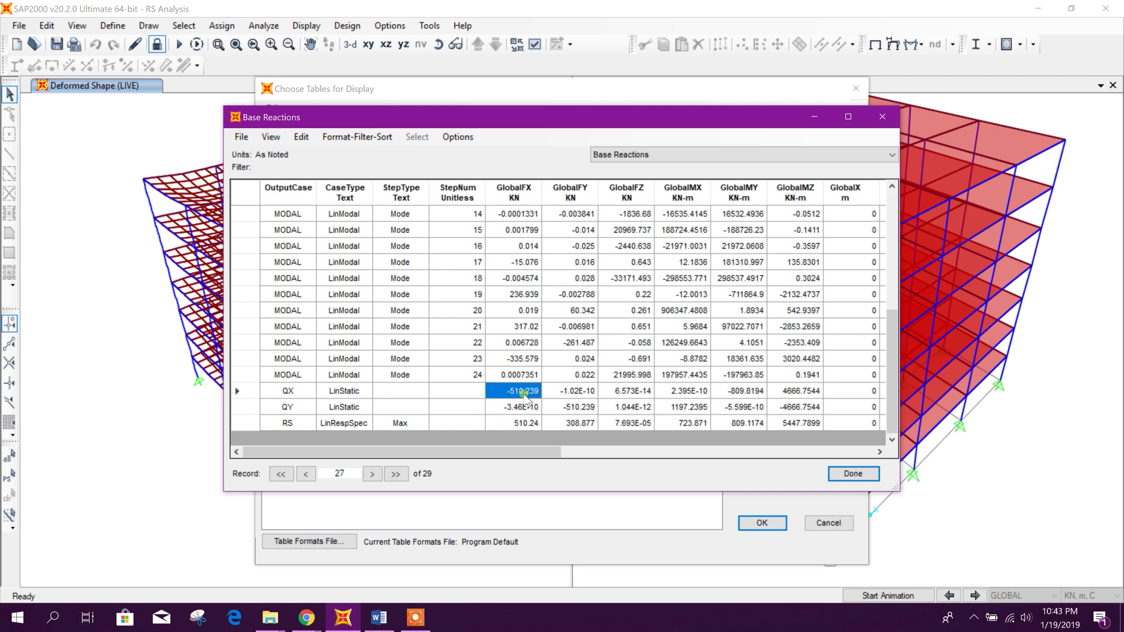
pyautogui.click(521, 427)
pyautogui.click(525, 391)
pyautogui.click(853, 473)
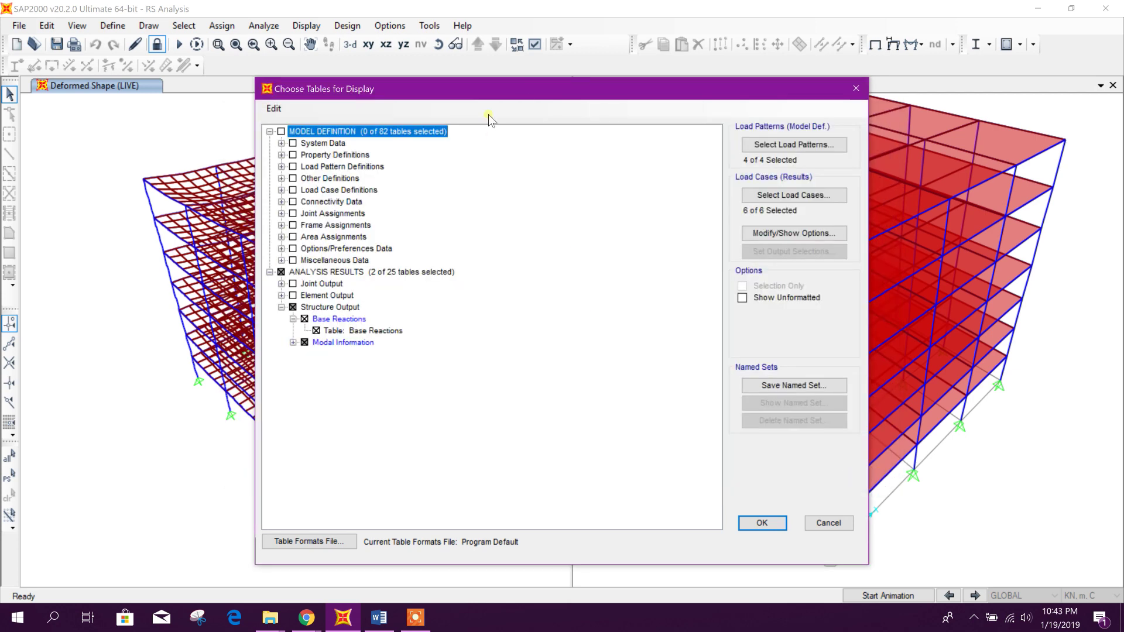
pyautogui.click(696, 504)
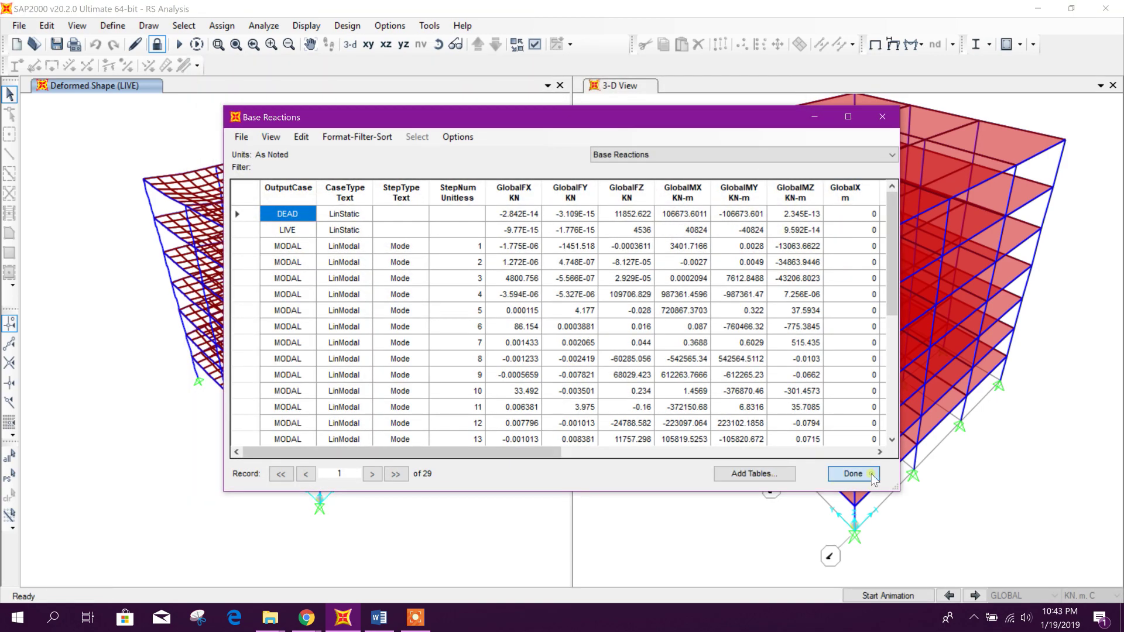
pyautogui.click(853, 473)
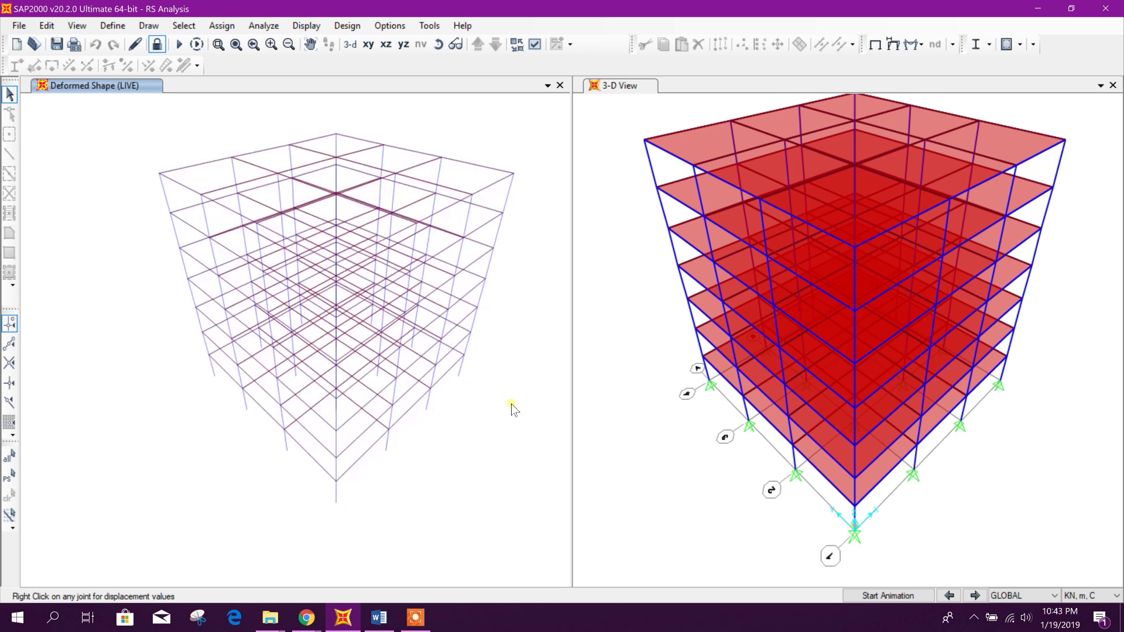
# Show the RS deformed shape with automatic scaling and Ux contours on objects in the 3-D view
pyautogui.click(600, 241)
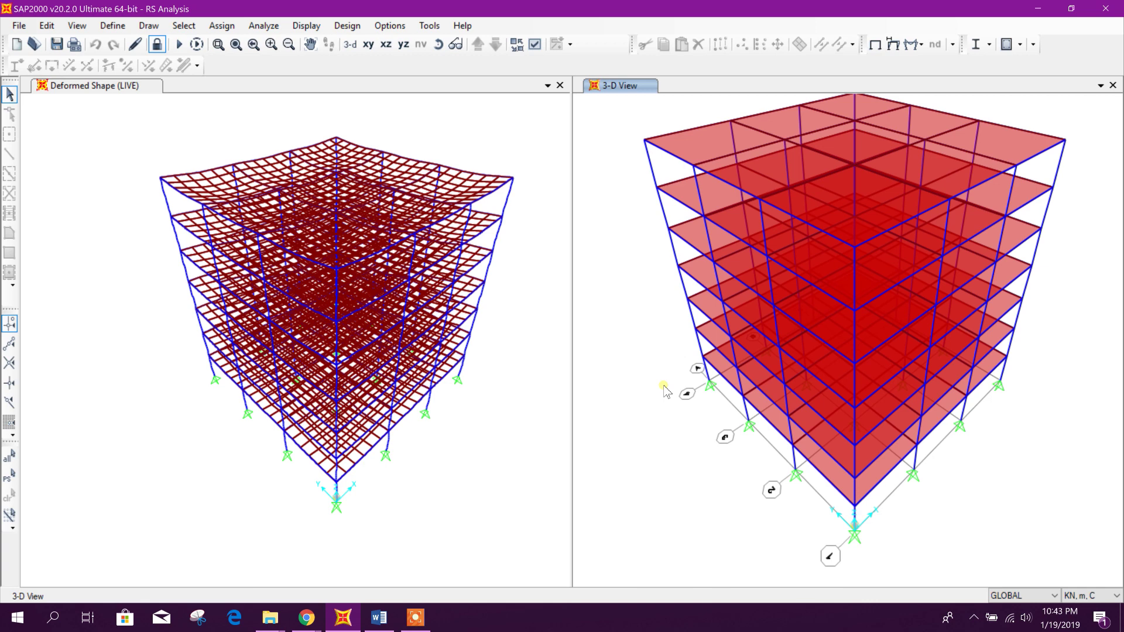
pyautogui.moveTo(676, 448); pyautogui.dragTo(665, 462, button='middle')
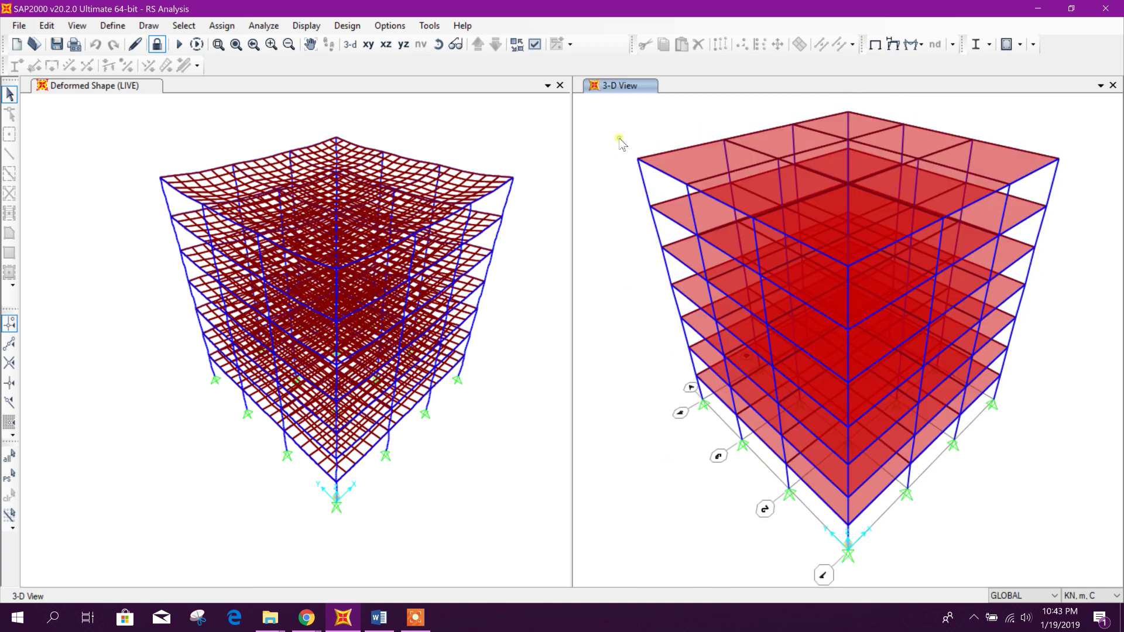
pyautogui.click(892, 44)
pyautogui.click(616, 80)
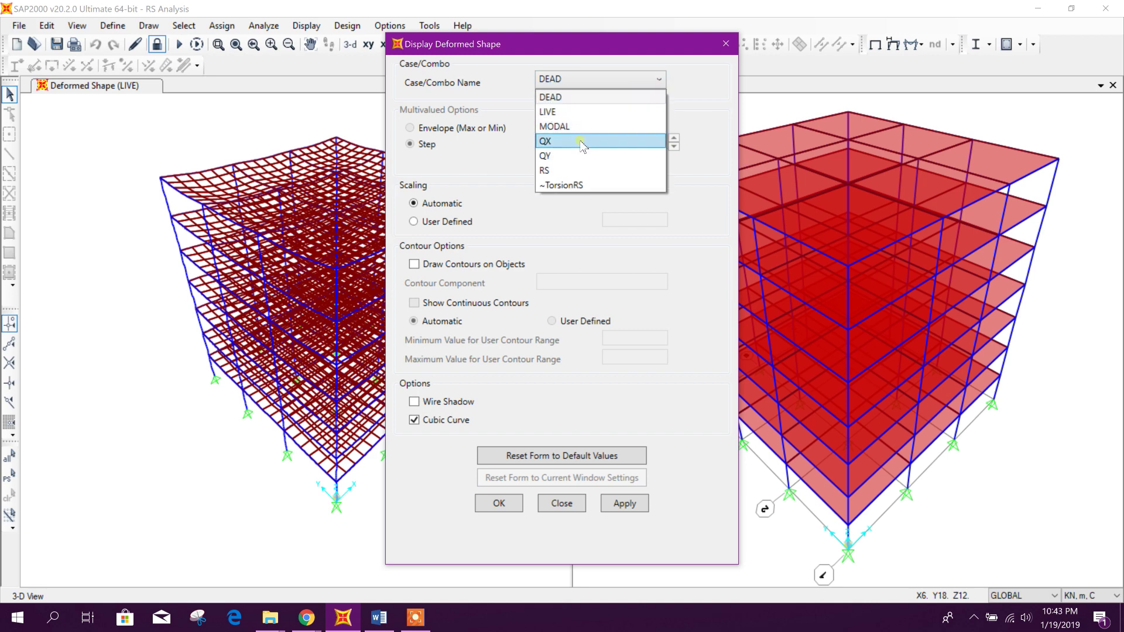
pyautogui.click(577, 170)
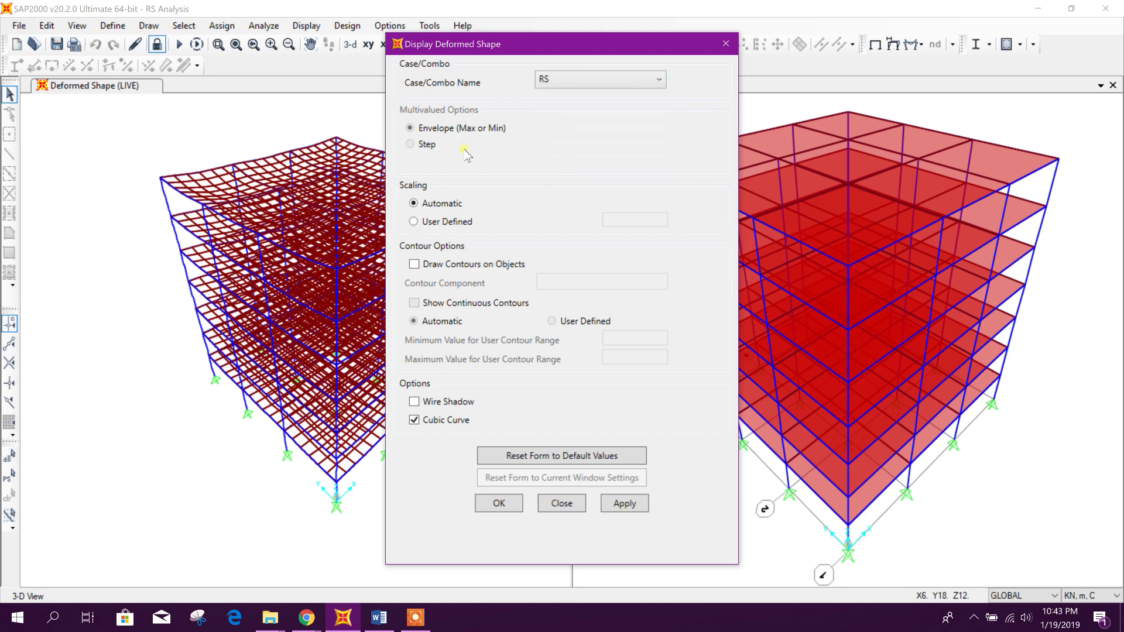
pyautogui.click(459, 225)
pyautogui.click(451, 210)
pyautogui.click(471, 267)
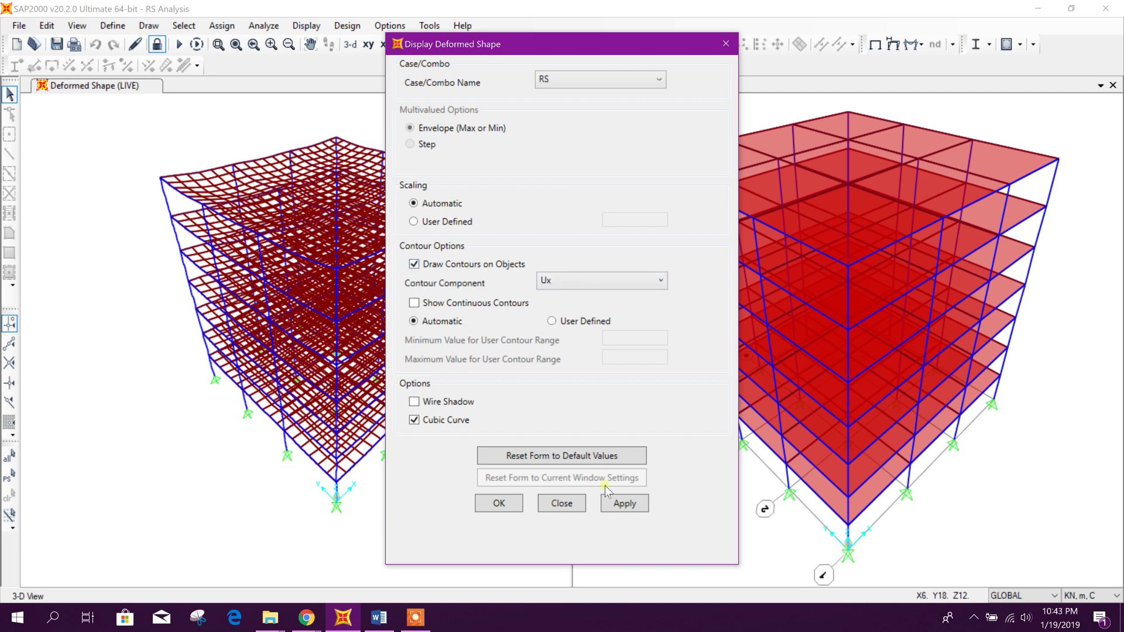
pyautogui.click(615, 505)
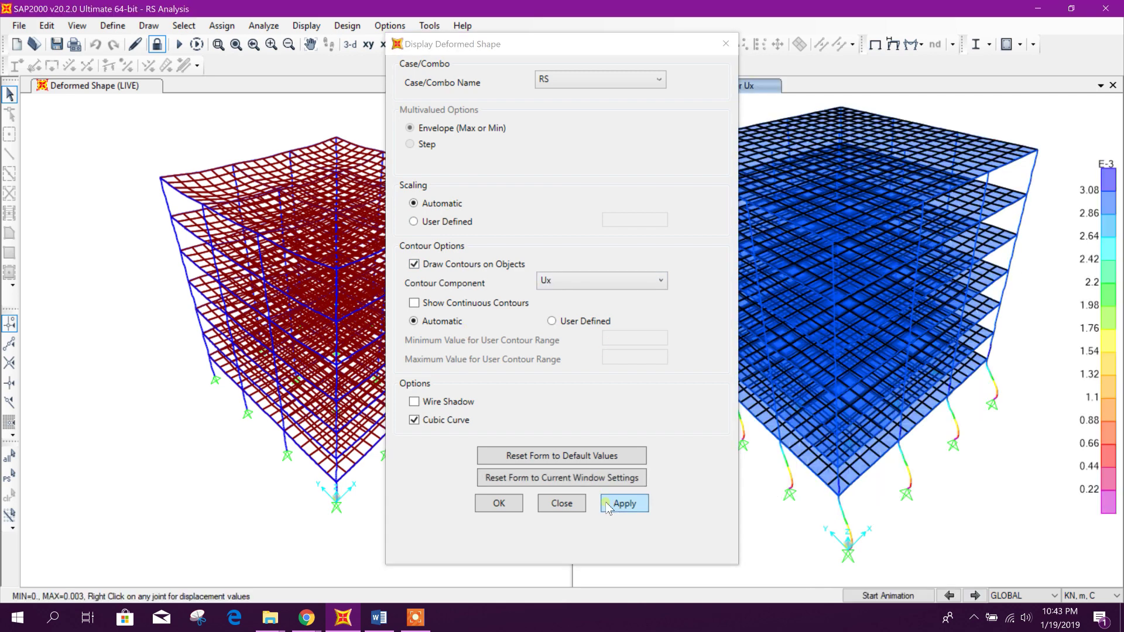
pyautogui.moveTo(612, 44); pyautogui.dragTo(365, 48)
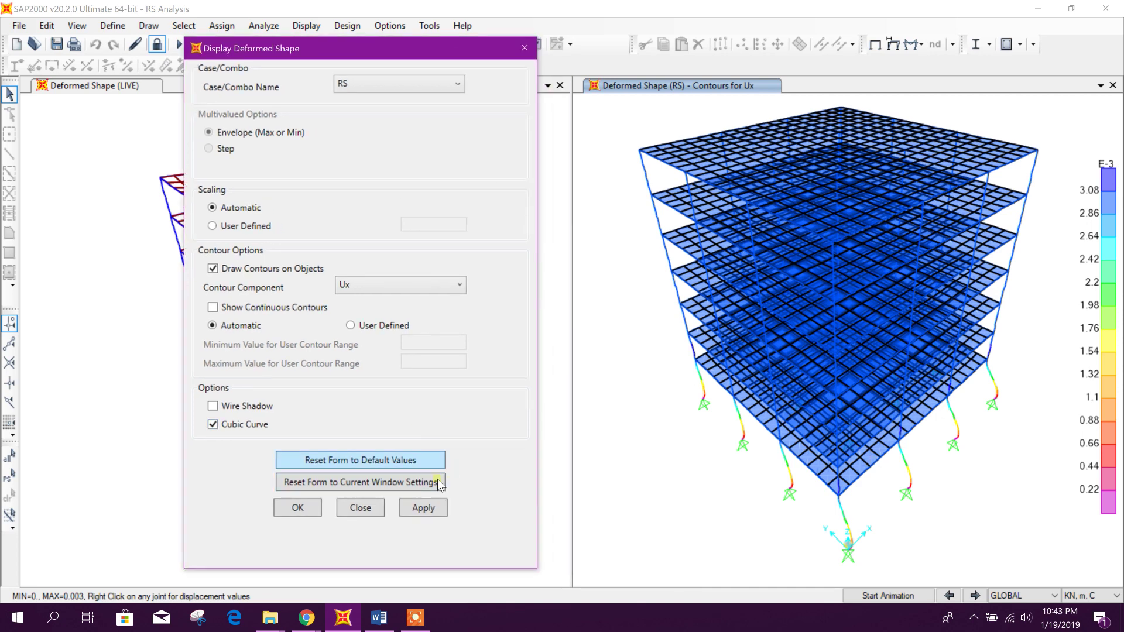
pyautogui.click(360, 507)
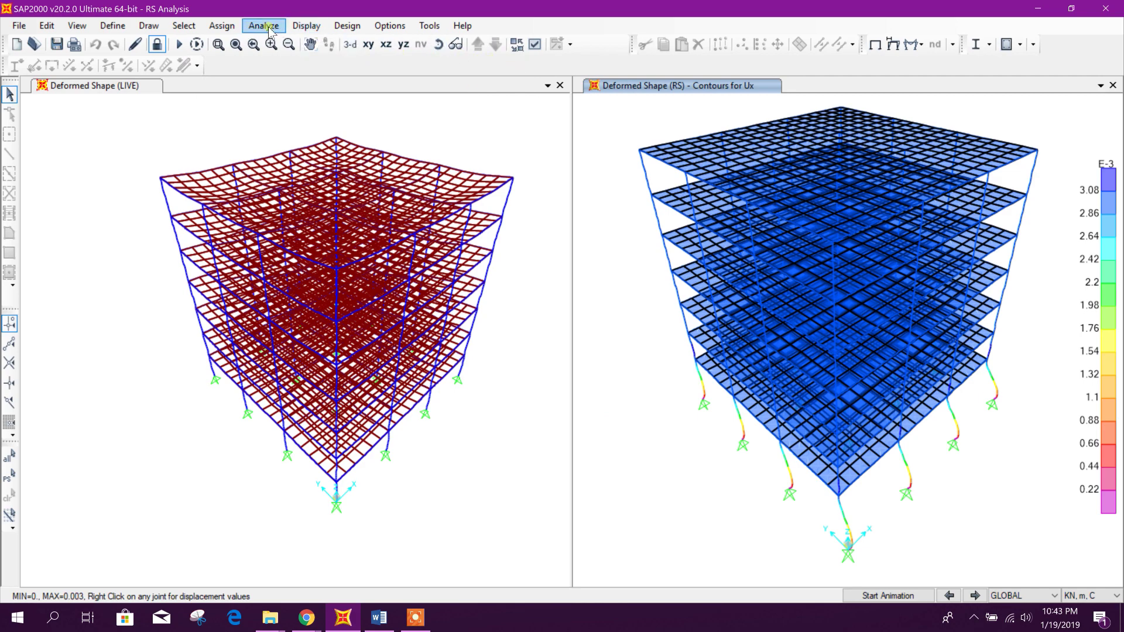
# Switch the display view type to Extrude so members and slabs appear solid
pyautogui.click(535, 44)
pyautogui.click(495, 115)
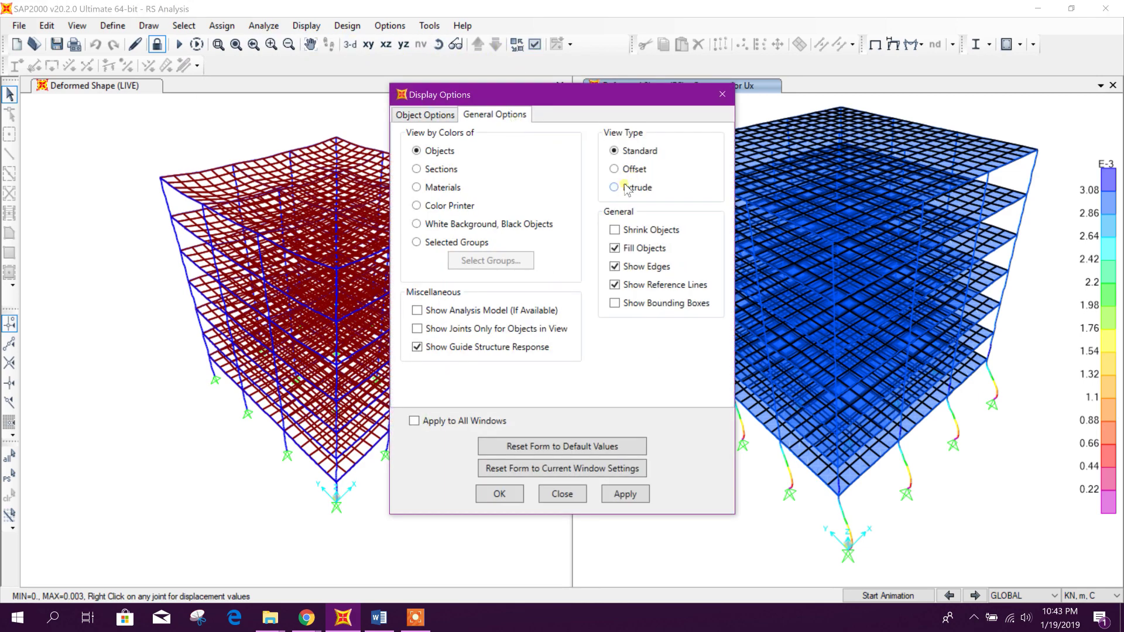
pyautogui.click(625, 493)
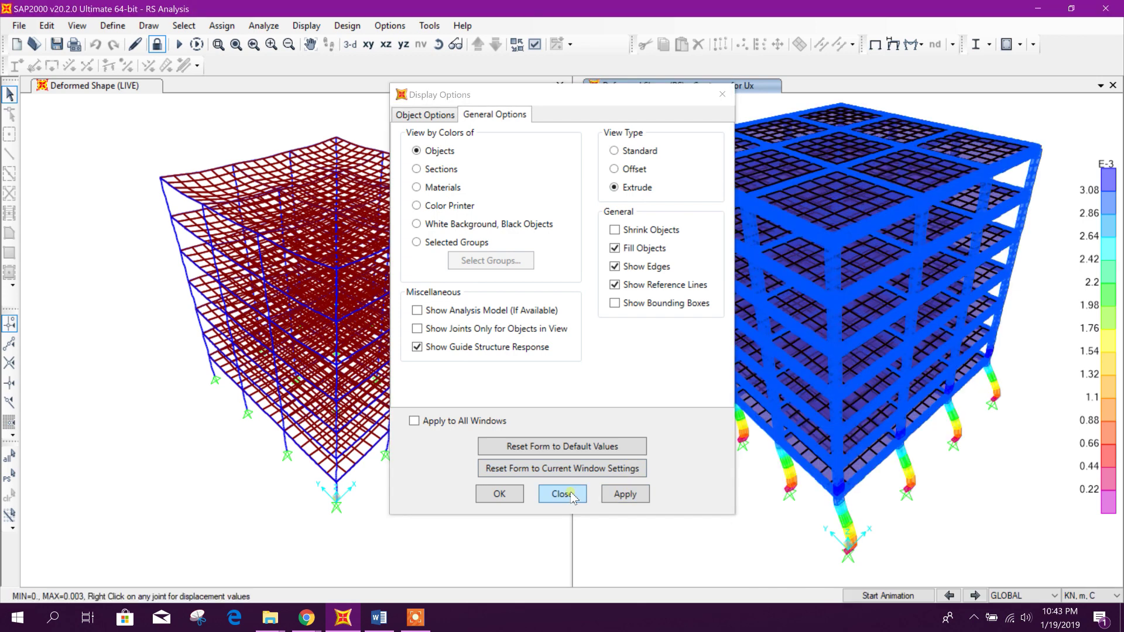
pyautogui.click(562, 494)
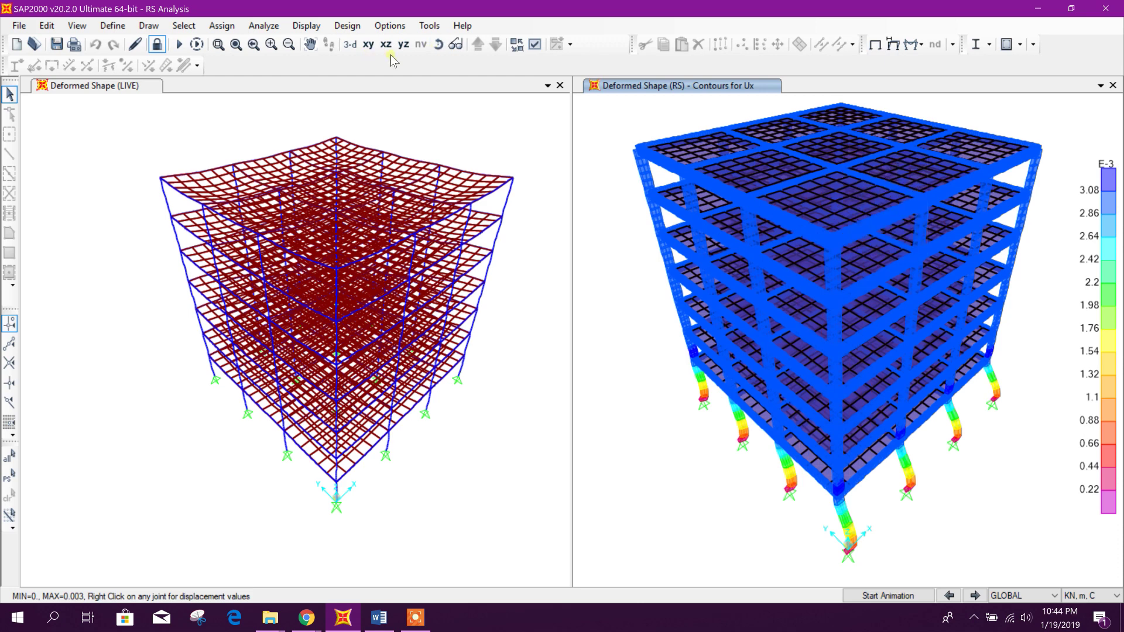
# Display Ux contours for the QX static case, then switch the case to QY
pyautogui.click(834, 47)
pyautogui.click(570, 80)
pyautogui.click(566, 142)
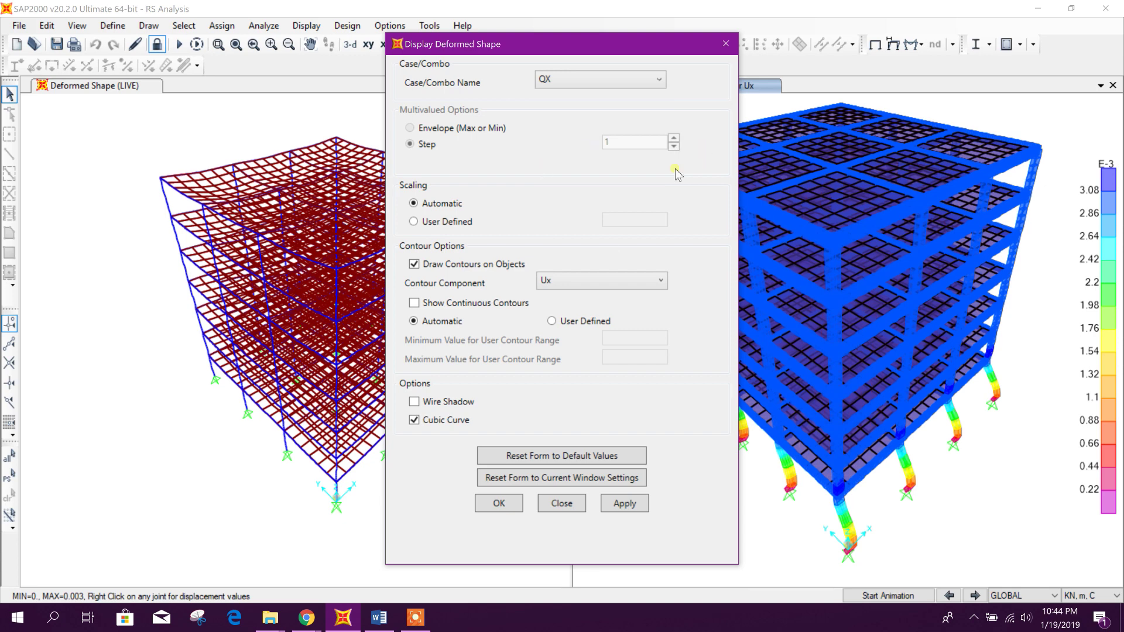
pyautogui.click(625, 504)
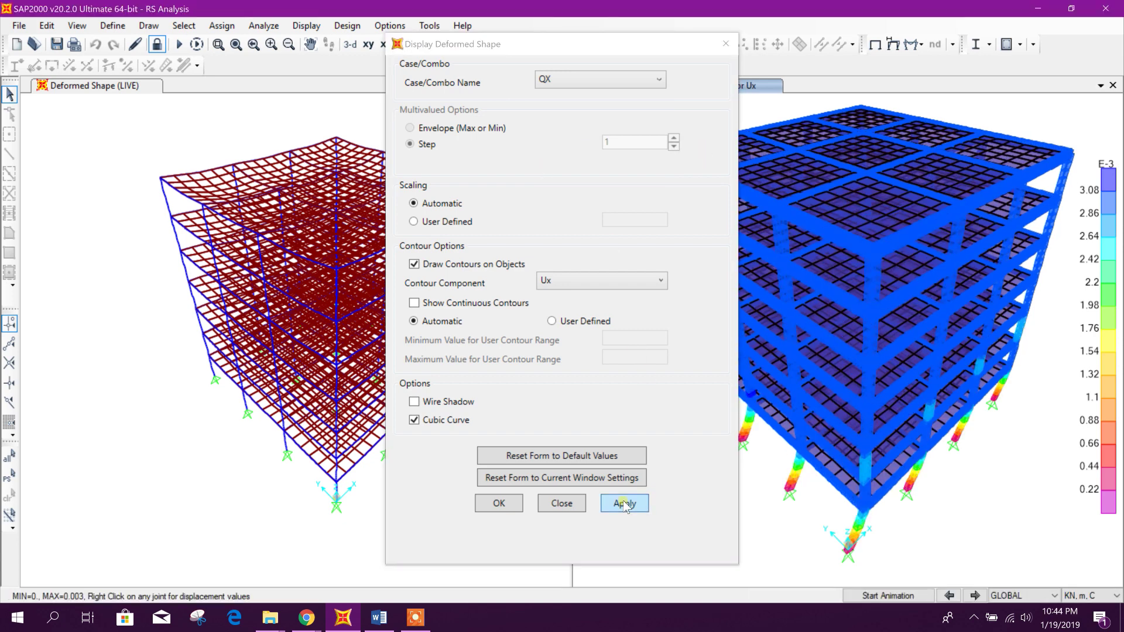
pyautogui.moveTo(578, 48); pyautogui.dragTo(387, 61)
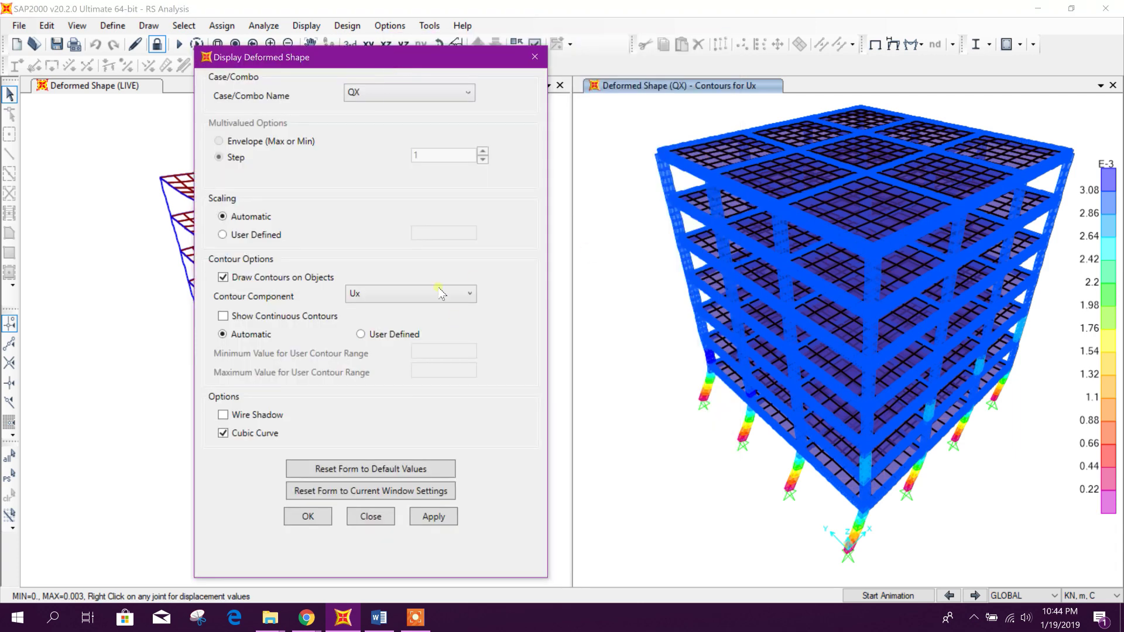
pyautogui.click(440, 94)
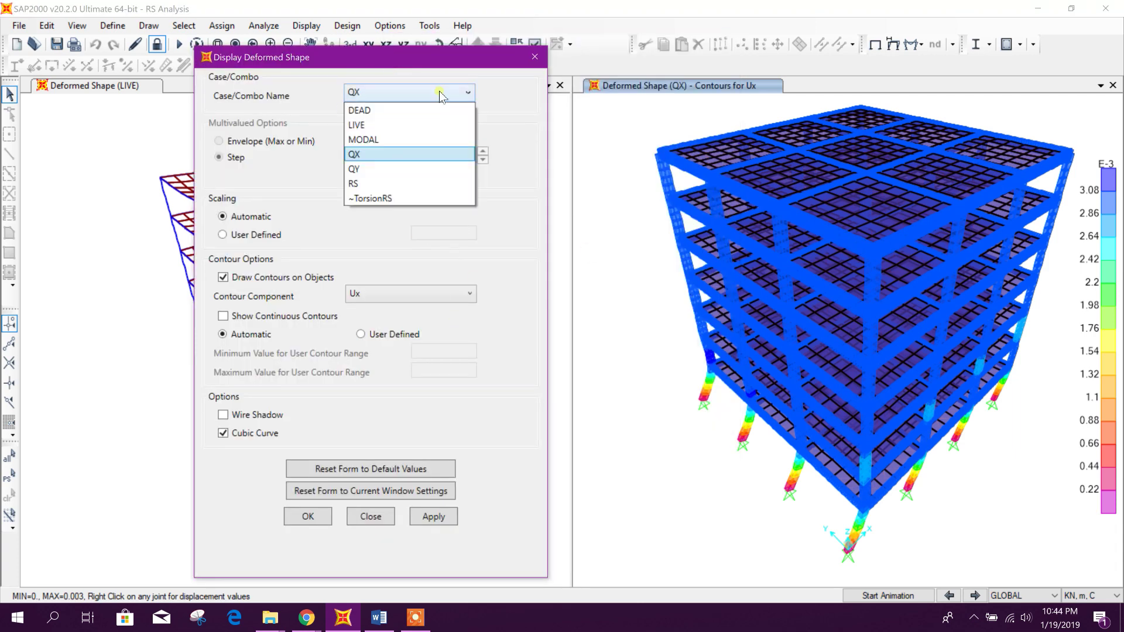
pyautogui.click(396, 171)
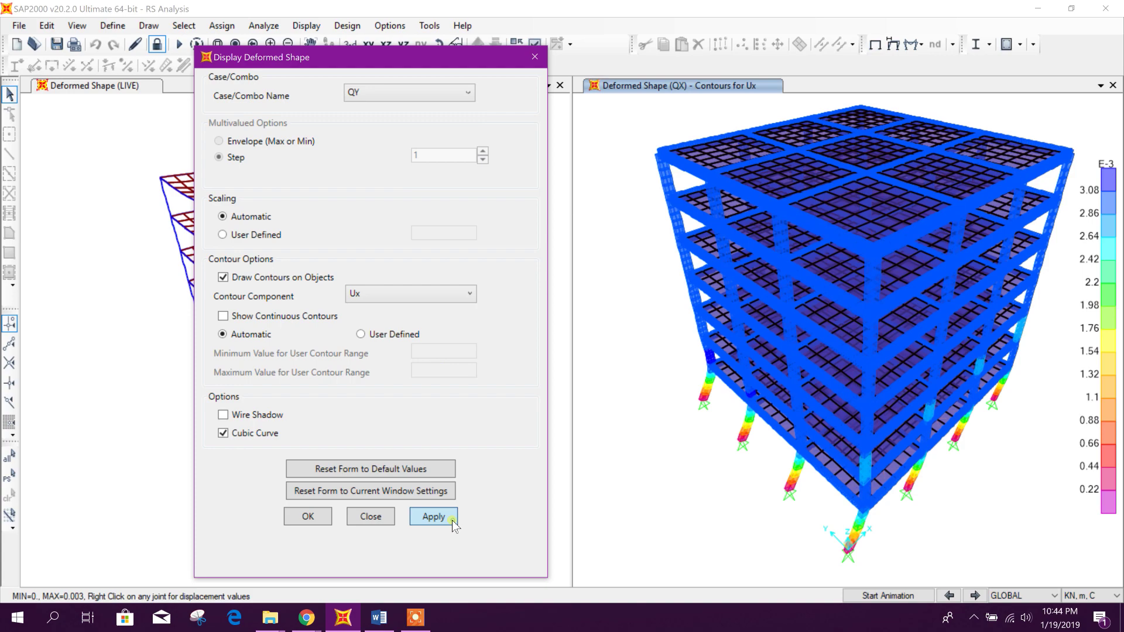